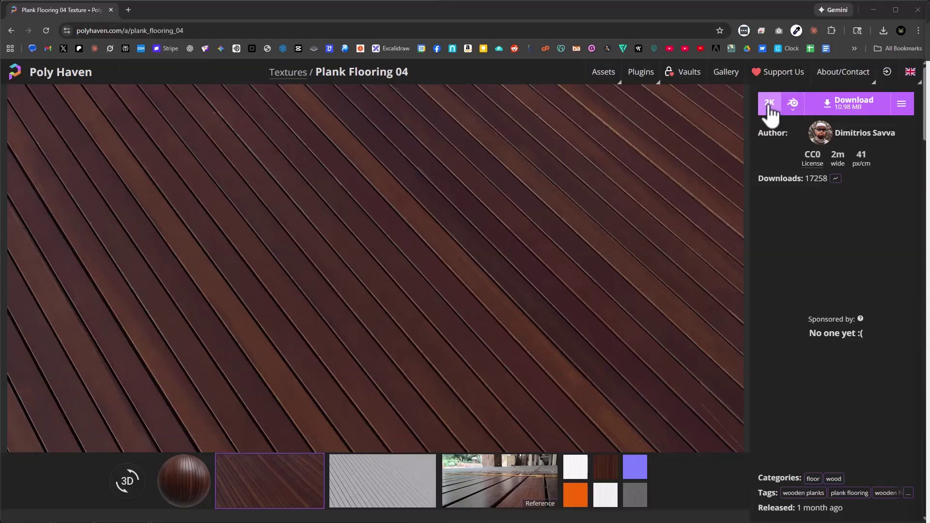
# Step: Switch to Blender, add the wood plank material from the PBR-tests KPACK to Box.002 and expand its full node tree
pyautogui.click(872, 9)
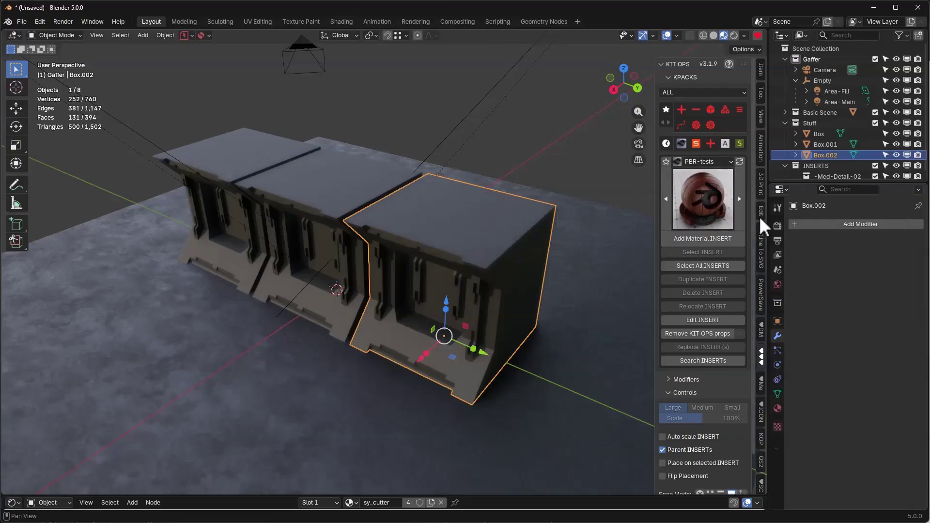
pyautogui.click(715, 234)
pyautogui.moveTo(459, 496); pyautogui.dragTo(474, 342)
pyautogui.hotkey('ctrl', 'space')
pyautogui.press('Home')
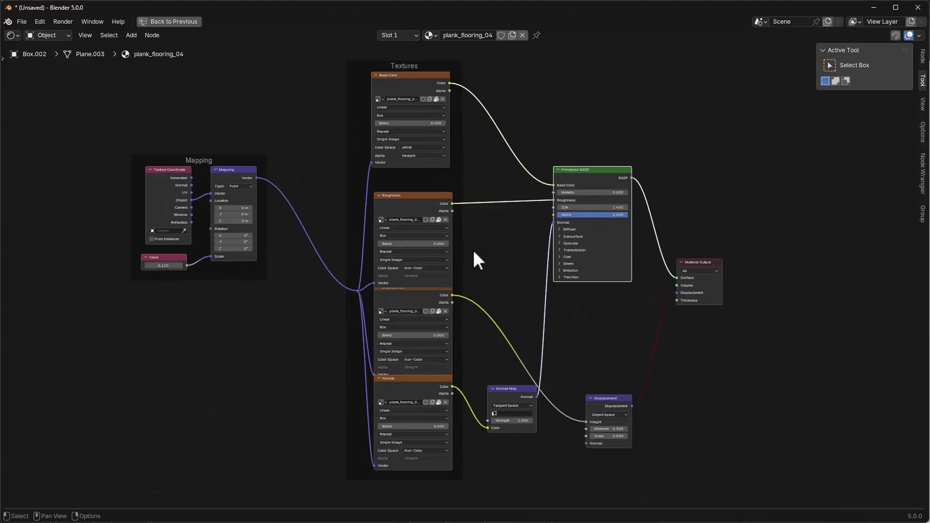
pyautogui.click(276, 309)
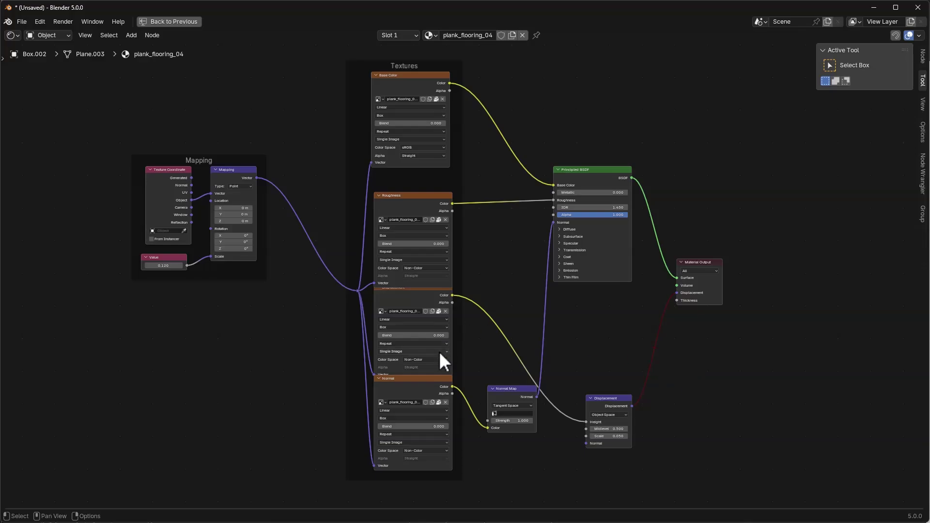
# Step: Move the Roughness texture node up clear of the Displacement node and set the mapping scale Value to 0.2
pyautogui.moveTo(394, 201); pyautogui.dragTo(390, 183)
pyautogui.click(163, 265)
pyautogui.write('0.2')
pyautogui.press('Return')
# Step: Examine the plank_flooring_04 material's mapping, texture and shader nodes, and restore the normal workspace layout
pyautogui.moveTo(242, 146); pyautogui.dragTo(249, 127, button='middle')
pyautogui.scroll(6, 456, 97)
pyautogui.moveTo(457, 98); pyautogui.dragTo(462, 251, button='middle')
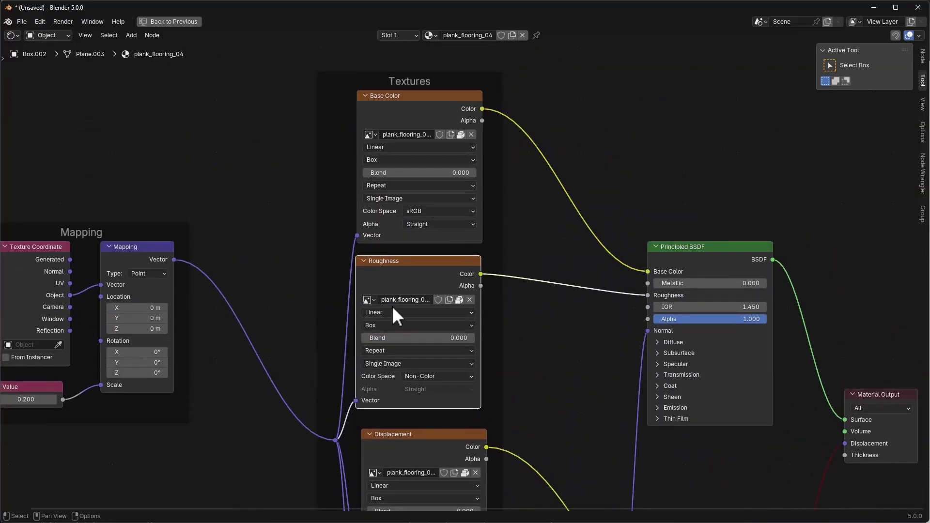
pyautogui.moveTo(490, 415); pyautogui.dragTo(487, 346, button='middle')
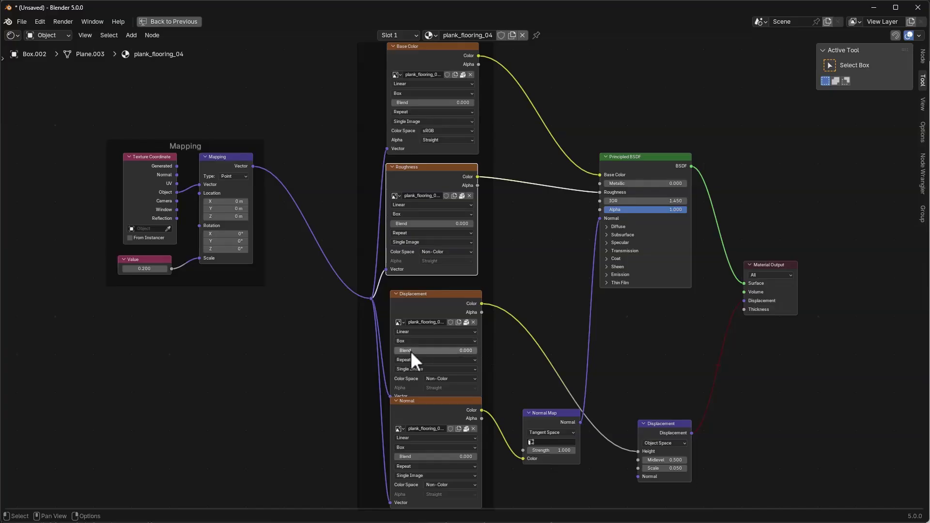
pyautogui.scroll(-1, 318, 343)
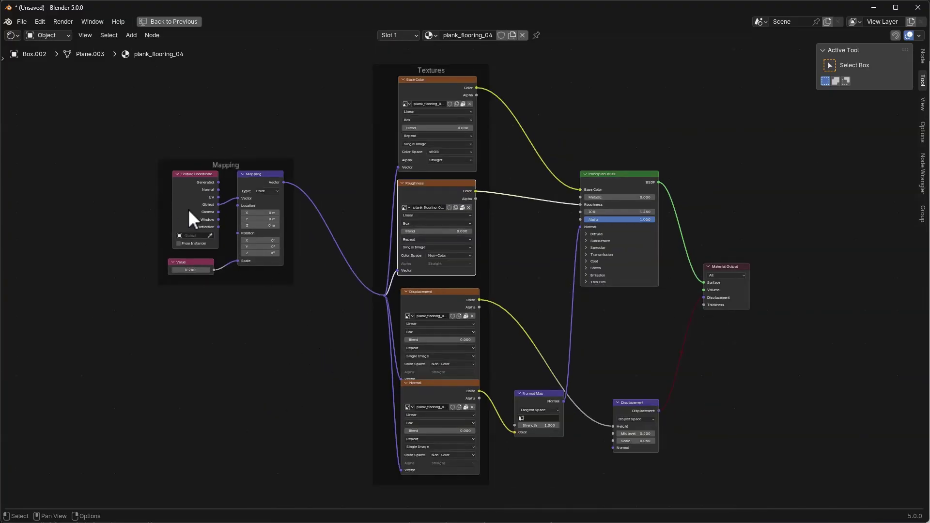
pyautogui.hotkey('ctrl', 'space')
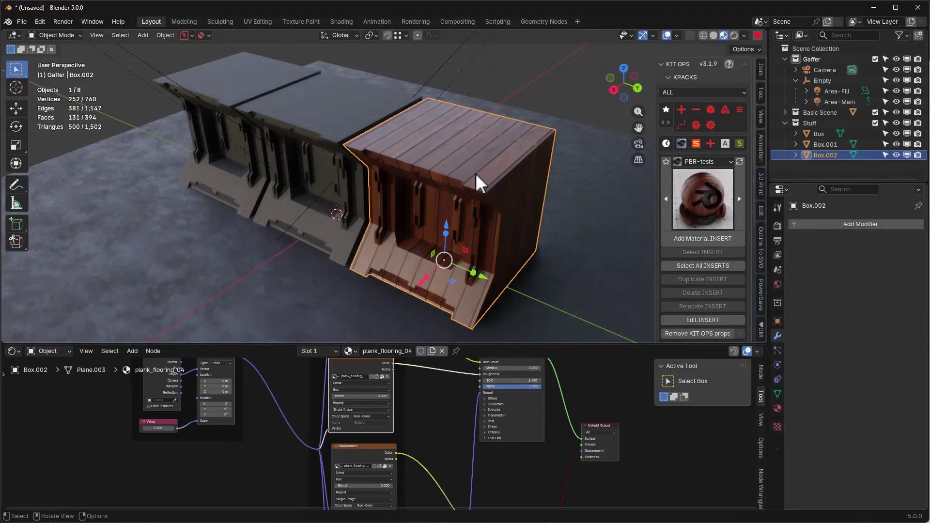
# Step: Check the plank-textured box in rendered shading, show the scene's render settings, and return to material preview
pyautogui.scroll(4, 454, 207)
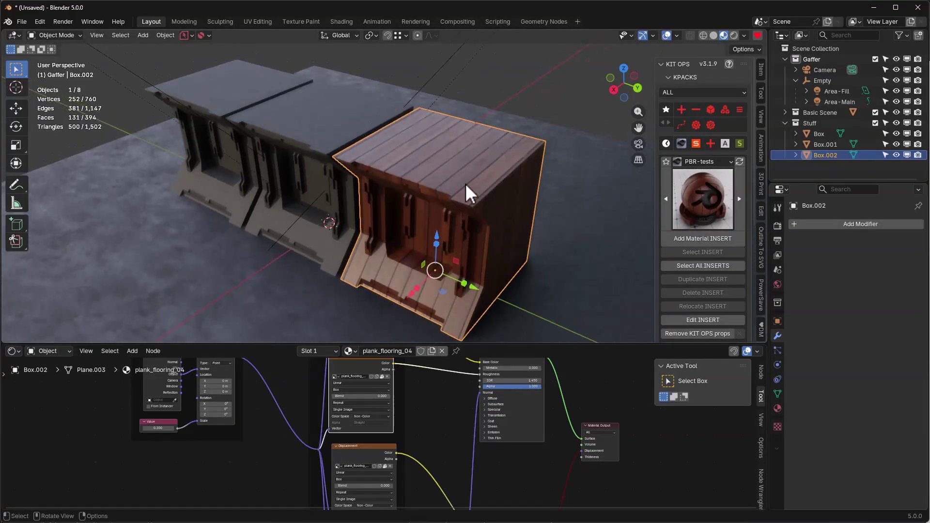
pyautogui.click(735, 35)
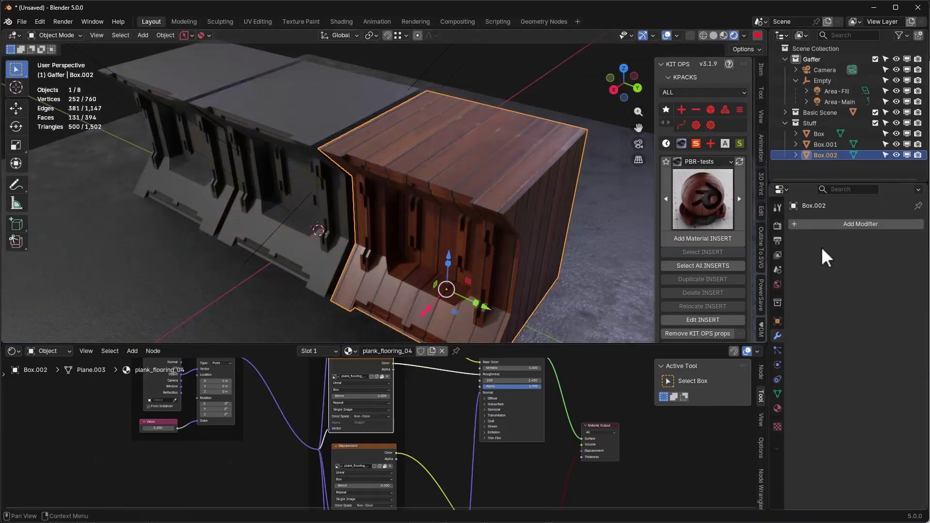
pyautogui.click(778, 226)
pyautogui.click(711, 36)
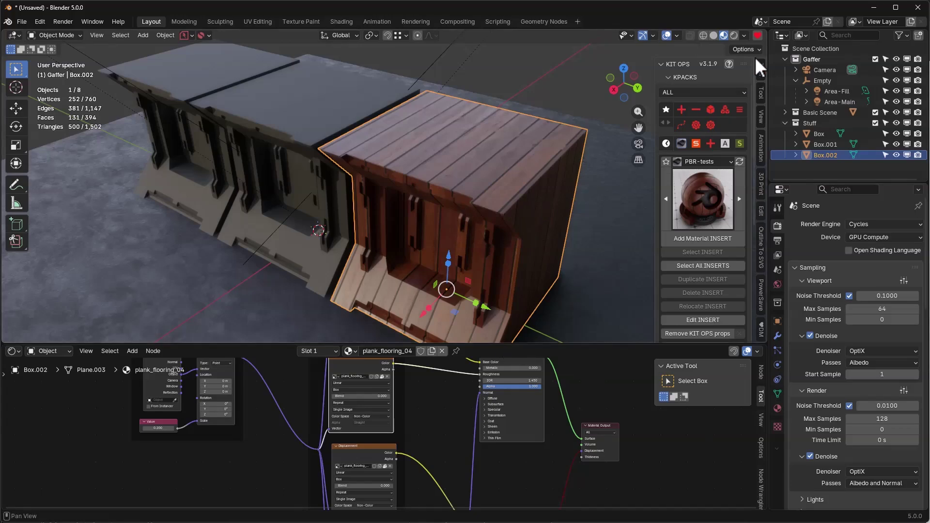
# Step: Display the Ultra-Mat tools and select the middle box as the object for the new material
pyautogui.click(758, 35)
pyautogui.click(737, 54)
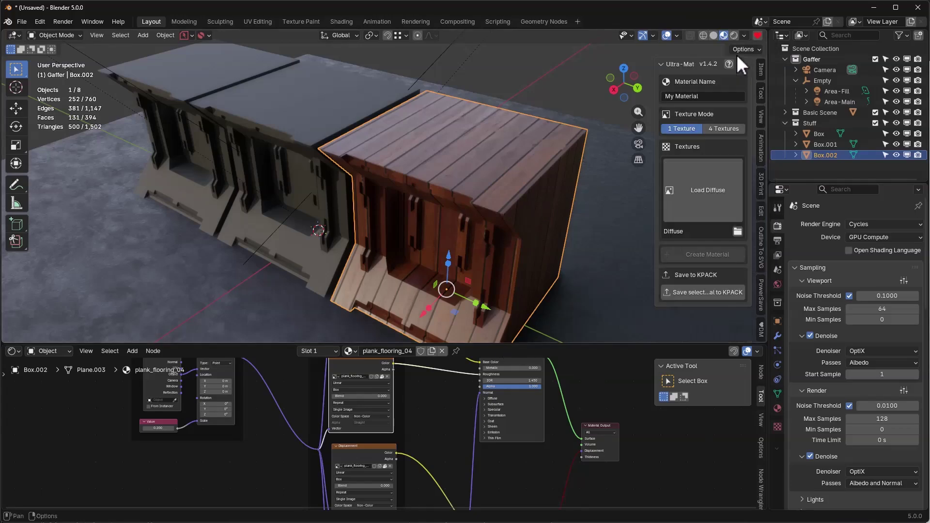
pyautogui.keyDown('shift'); pyautogui.moveTo(365, 217); pyautogui.dragTo(407, 234, button='middle'); pyautogui.keyUp('shift')
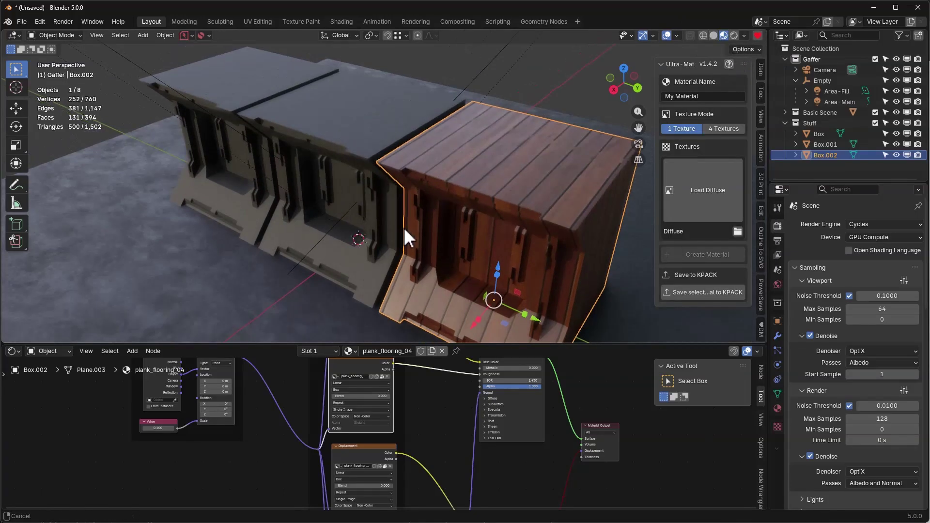
pyautogui.click(388, 245)
pyautogui.keyDown('shift'); pyautogui.moveTo(514, 162); pyautogui.dragTo(428, 167, button='middle'); pyautogui.keyUp('shift')
# Step: Load plank_flooring_04_diff_2k.jpg from the textures folder of the downloaded plank_flooring_04_2k.blend as the diffuse image
pyautogui.click(670, 193)
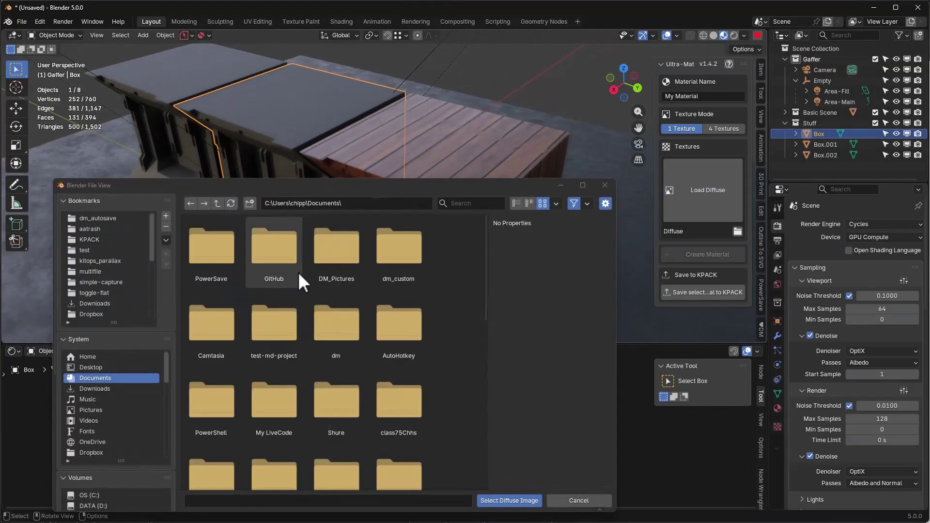
pyautogui.click(94, 305)
pyautogui.doubleClick(269, 319)
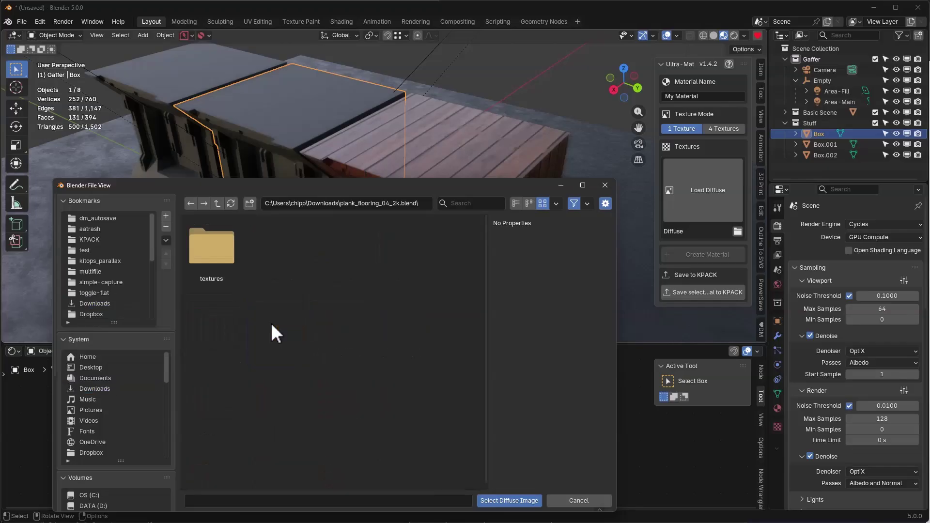
pyautogui.doubleClick(203, 246)
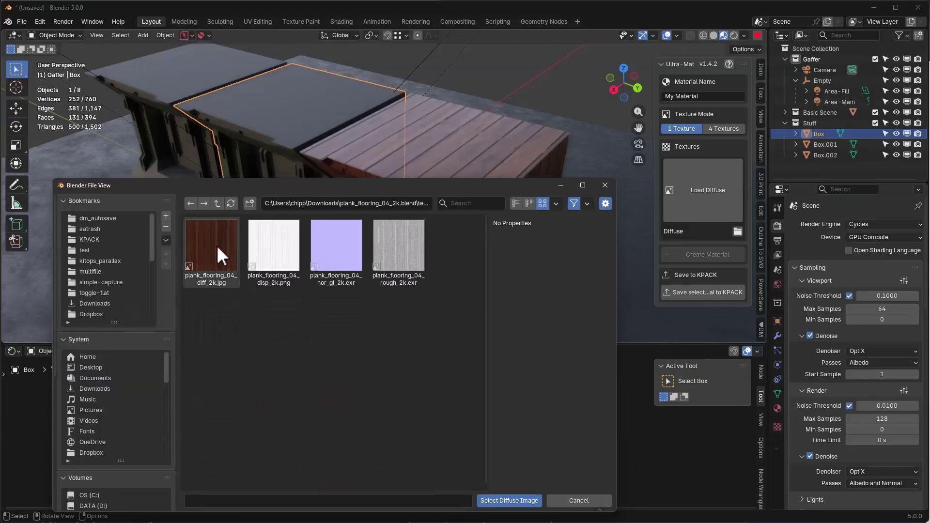
pyautogui.doubleClick(209, 237)
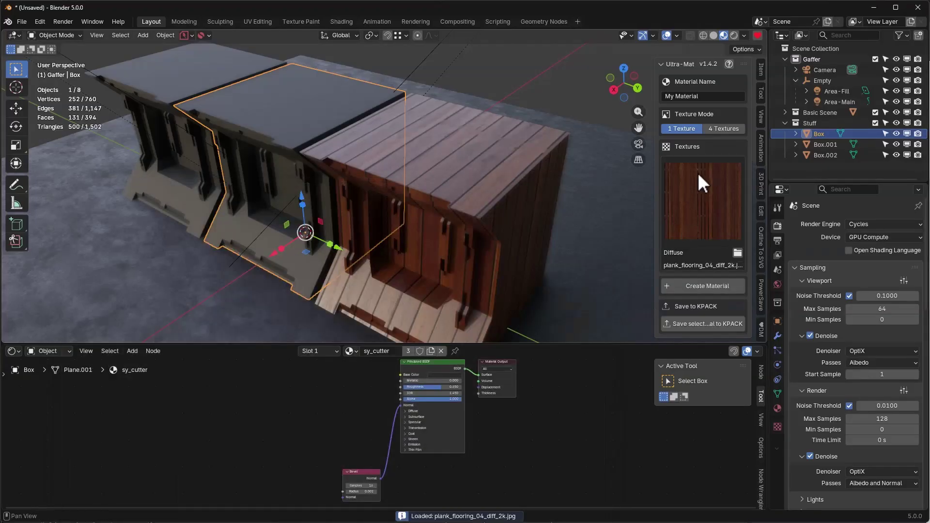
# Step: Set the texture mode to 4 Textures and reload the diffuse image so the roughness, normal and displacement maps fill in
pyautogui.click(722, 129)
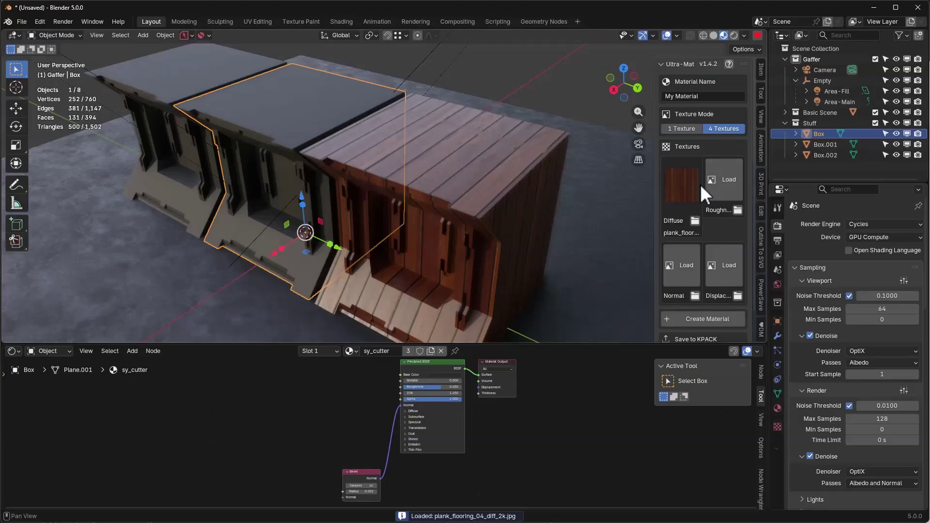
pyautogui.click(695, 221)
pyautogui.press('Return')
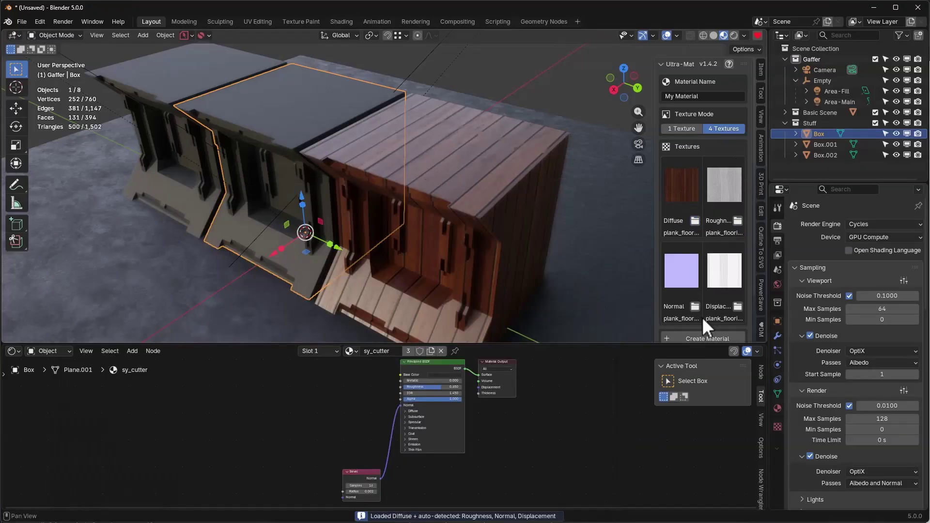
# Step: Name the Ultra-Mat material plank-4-ultra and create it, making room in the 3D view for its controls
pyautogui.click(708, 96)
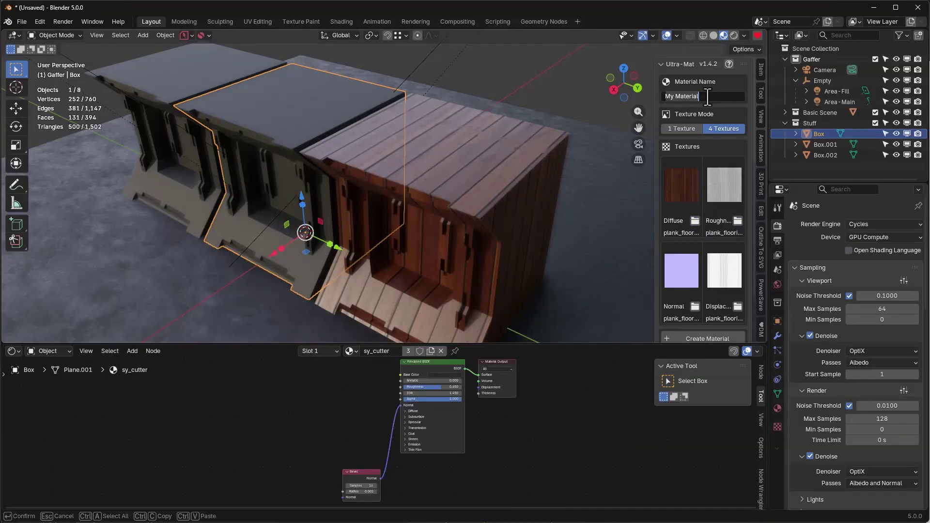
pyautogui.write('plank-4-ultra')
pyautogui.press('Return')
pyautogui.moveTo(606, 348); pyautogui.dragTo(609, 363)
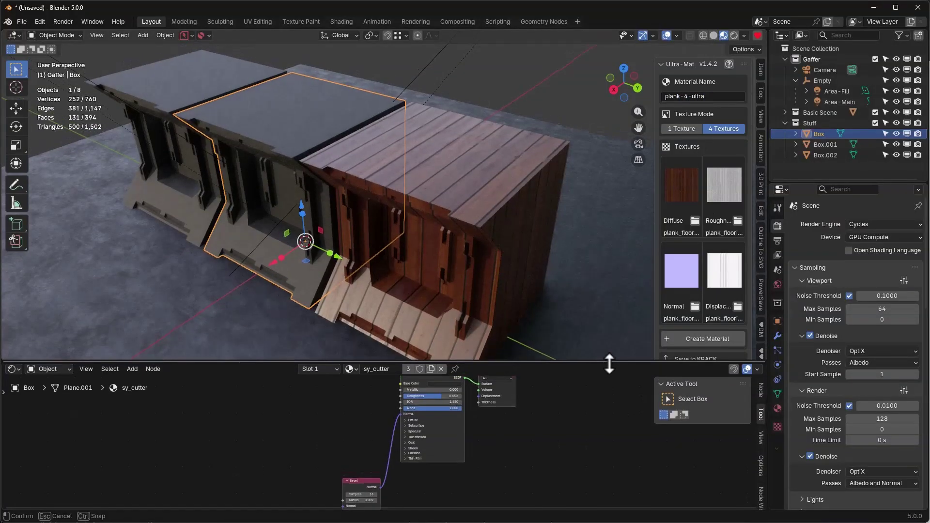
pyautogui.moveTo(693, 352); pyautogui.dragTo(698, 391)
pyautogui.click(716, 336)
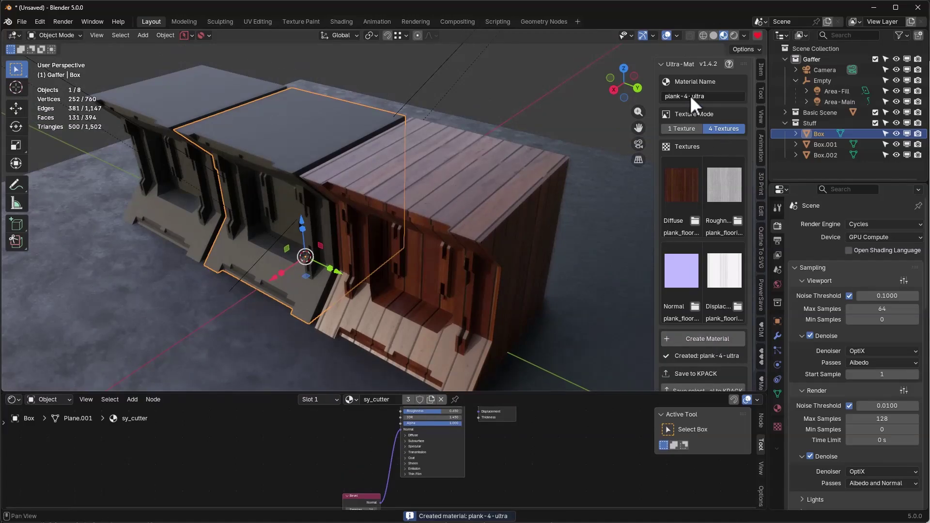
# Step: Assign the plank-4-ultra material to the middle box and compare it with the neighbouring plank-textured box
pyautogui.click(352, 400)
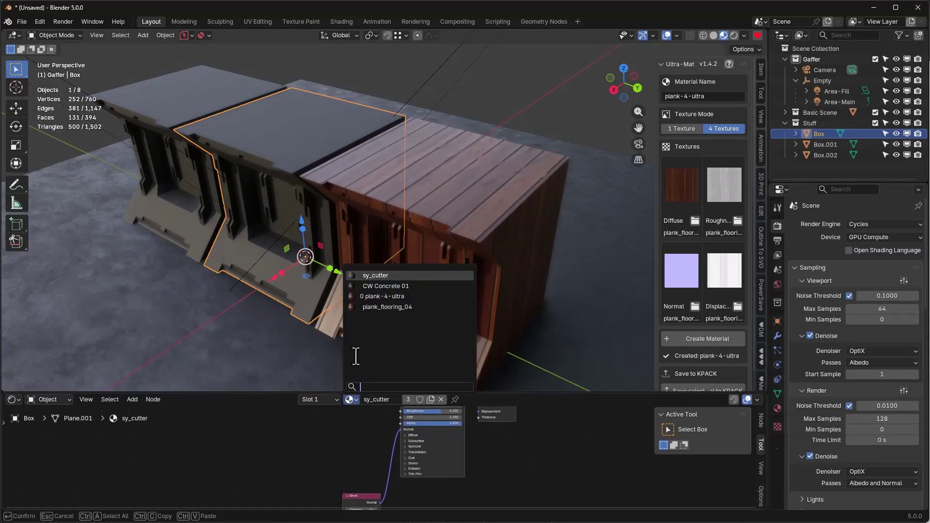
pyautogui.click(404, 297)
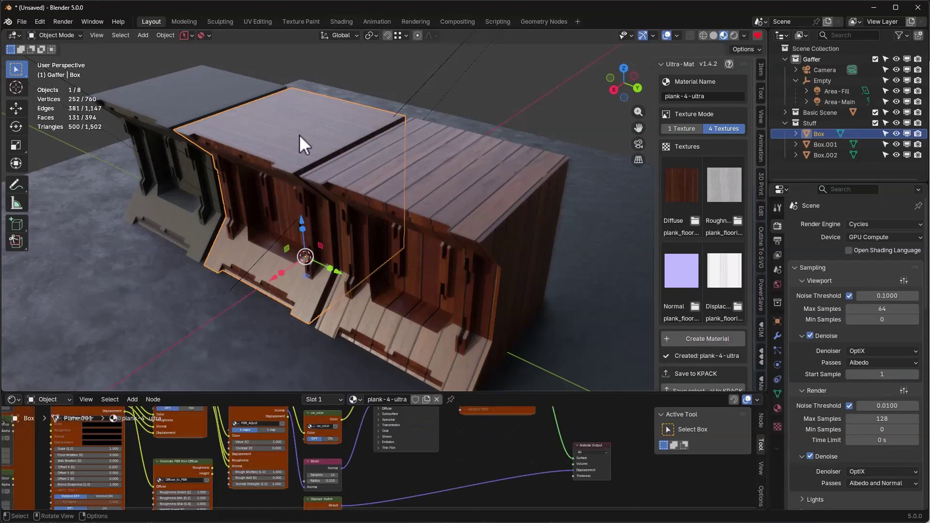
pyautogui.scroll(2, 293, 117)
pyautogui.scroll(-1, 306, 135)
pyautogui.keyDown('shift'); pyautogui.moveTo(339, 163); pyautogui.dragTo(405, 170, button='middle'); pyautogui.keyUp('shift')
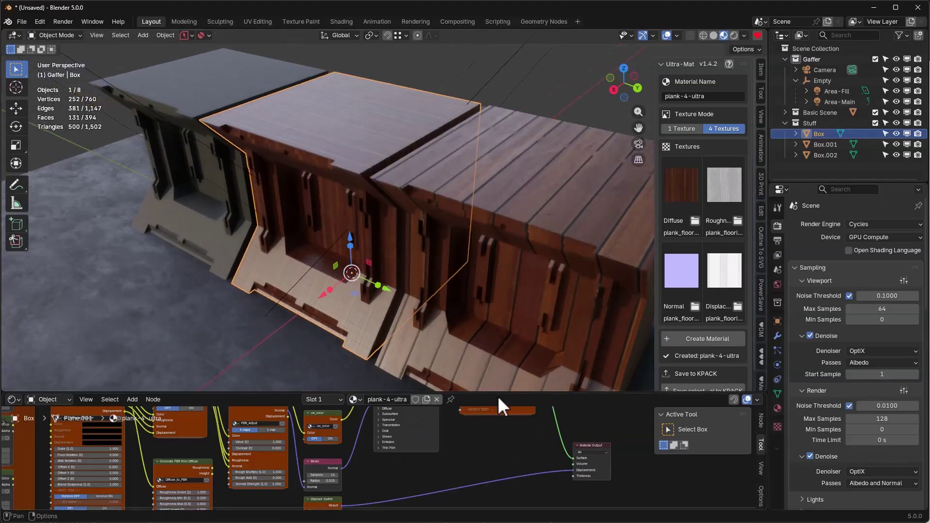
# Step: Enlarge the shader editor and set the TriPlanar_Mapper node's Scale to 0.2
pyautogui.moveTo(499, 394); pyautogui.dragTo(500, 167)
pyautogui.moveTo(203, 233); pyautogui.dragTo(361, 257, button='middle')
pyautogui.scroll(3, 221, 370)
pyautogui.scroll(2, 220, 370)
pyautogui.moveTo(221, 370); pyautogui.dragTo(141, 373)
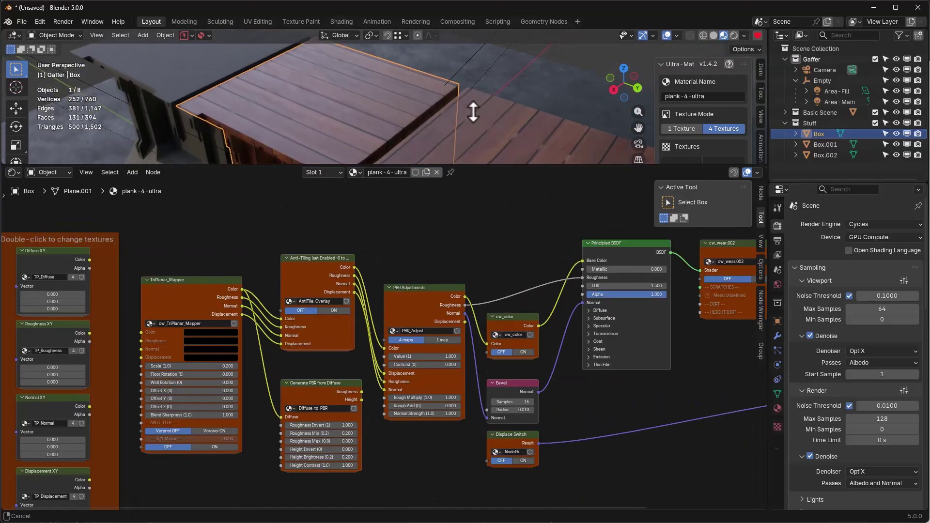
# Step: Set the Floor Rotation of the TriPlanar_Mapper node to 90
pyautogui.keyDown('ctrl'); pyautogui.moveTo(473, 111); pyautogui.dragTo(492, 65, button='middle'); pyautogui.keyUp('ctrl')
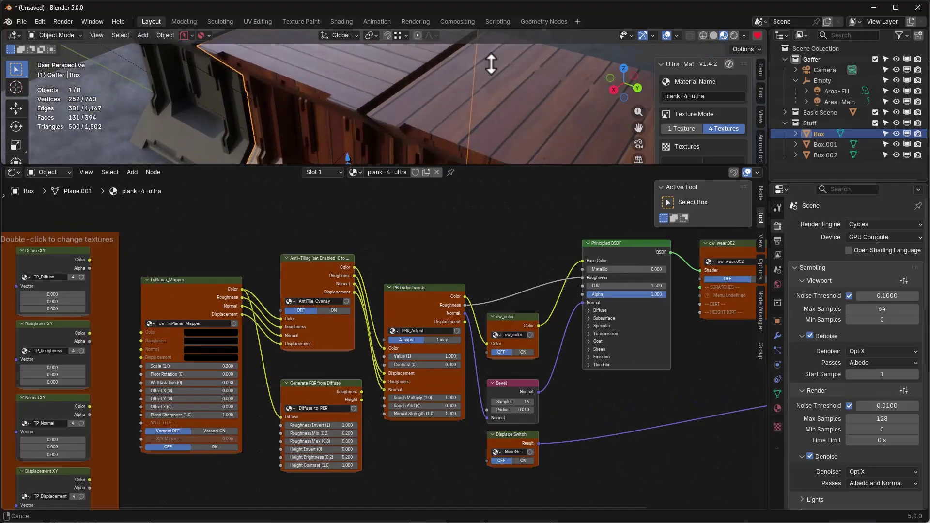
pyautogui.scroll(1, 189, 379)
pyautogui.moveTo(262, 382); pyautogui.dragTo(282, 429, button='middle')
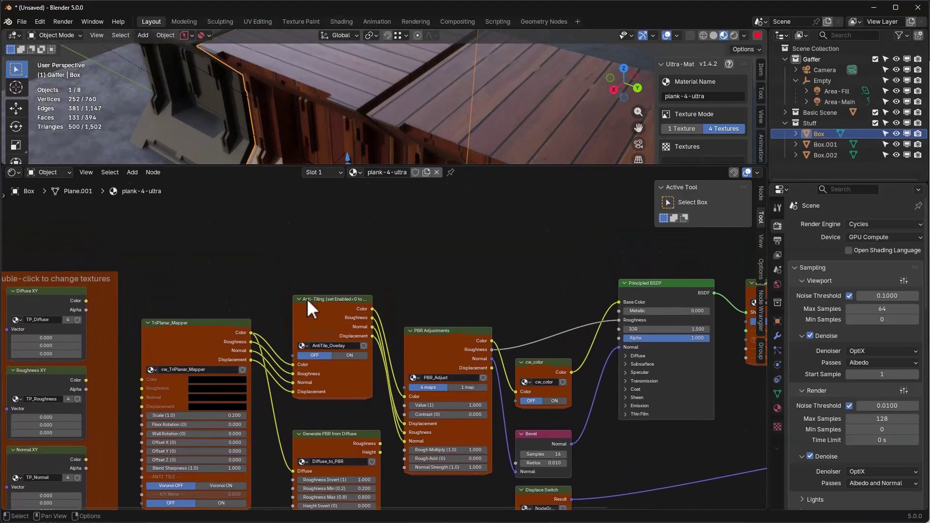
pyautogui.scroll(-2, 449, 249)
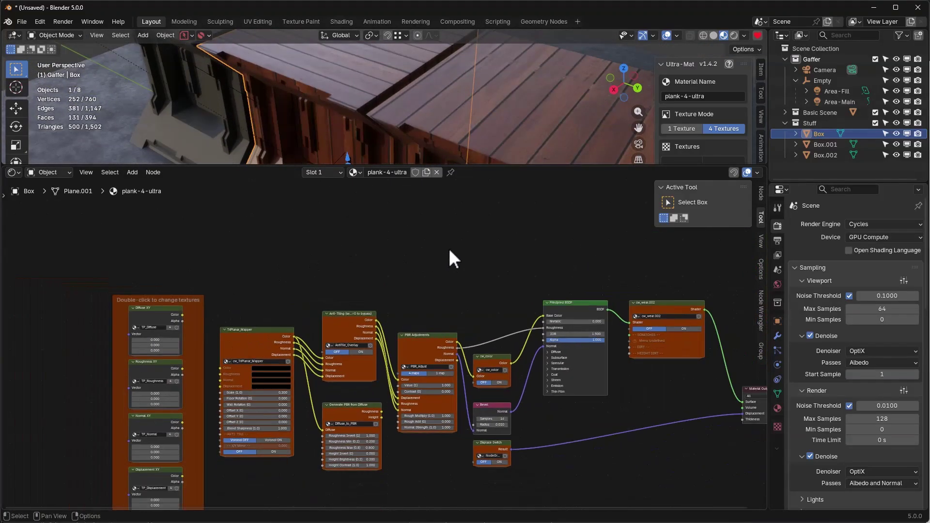
pyautogui.scroll(1, 246, 412)
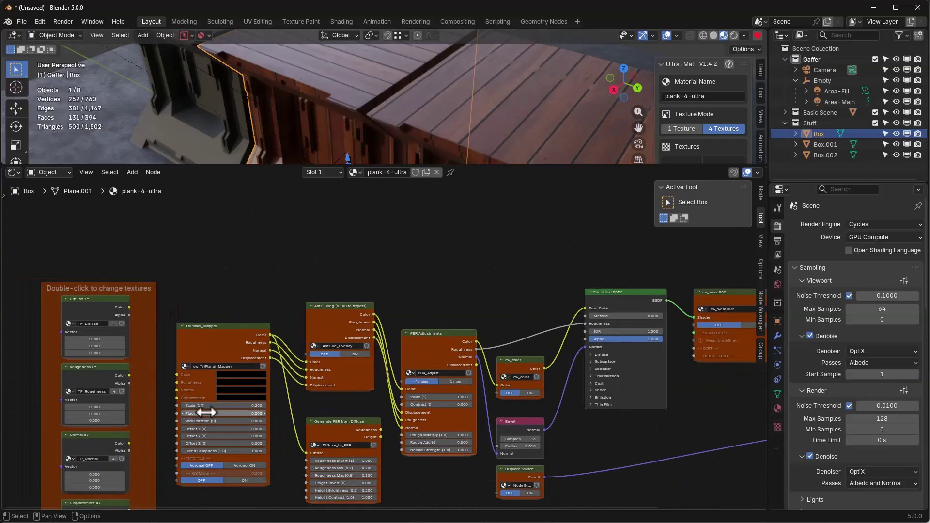
pyautogui.click(224, 414)
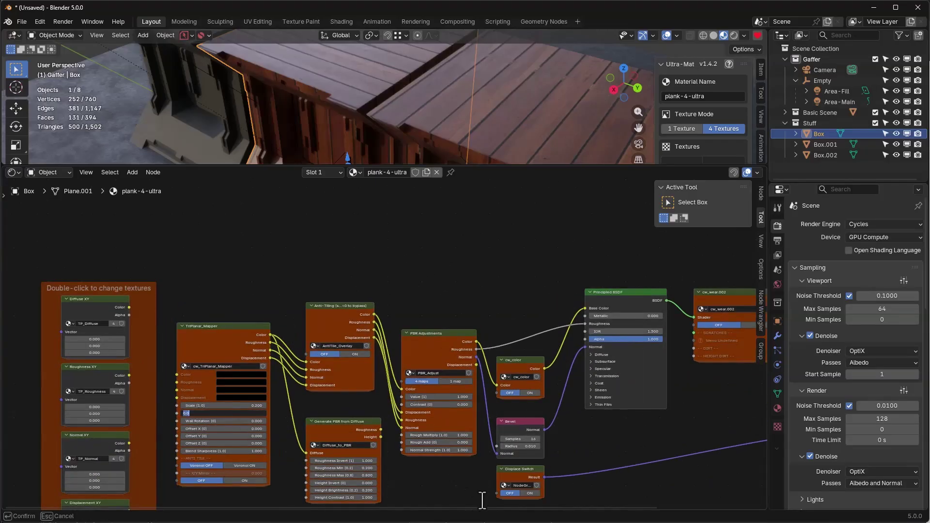
pyautogui.write('90')
pyautogui.press('Return')
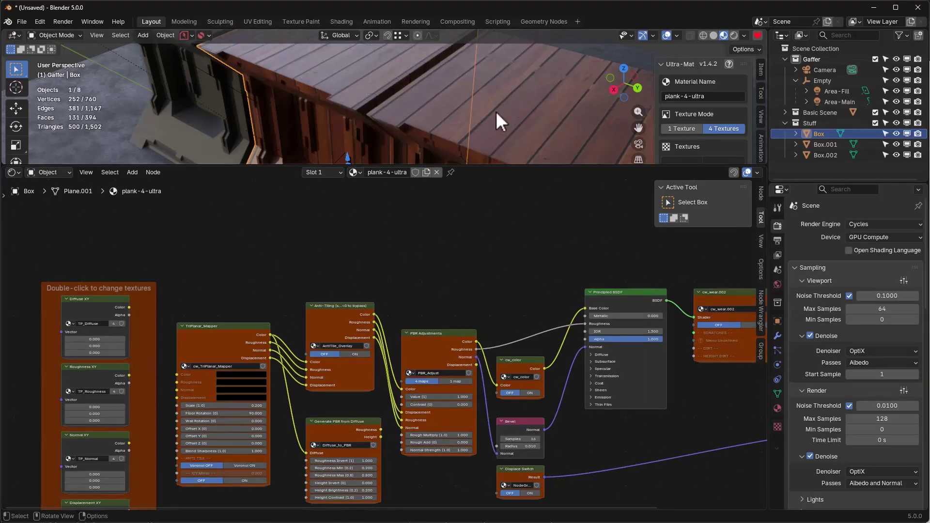
# Step: Inspect the plank direction on the textured boxes, and examine the plank-4-ultra node tree from the mapper to the wear node
pyautogui.scroll(-2, 510, 109)
pyautogui.moveTo(474, 167); pyautogui.dragTo(486, 426)
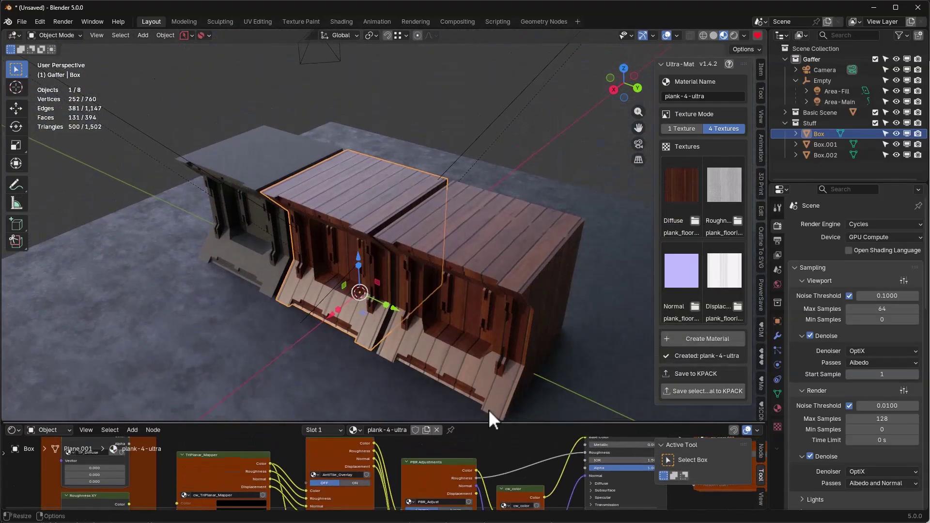
pyautogui.scroll(3, 484, 215)
pyautogui.moveTo(484, 215); pyautogui.dragTo(518, 225, button='middle')
pyautogui.moveTo(488, 422); pyautogui.dragTo(475, 100)
pyautogui.moveTo(416, 178); pyautogui.dragTo(395, 169, button='middle')
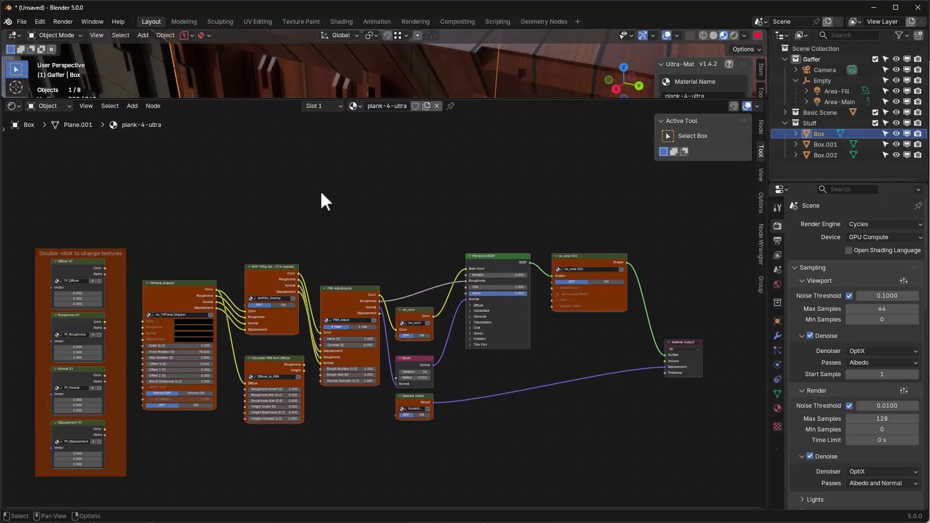
pyautogui.scroll(3, 165, 310)
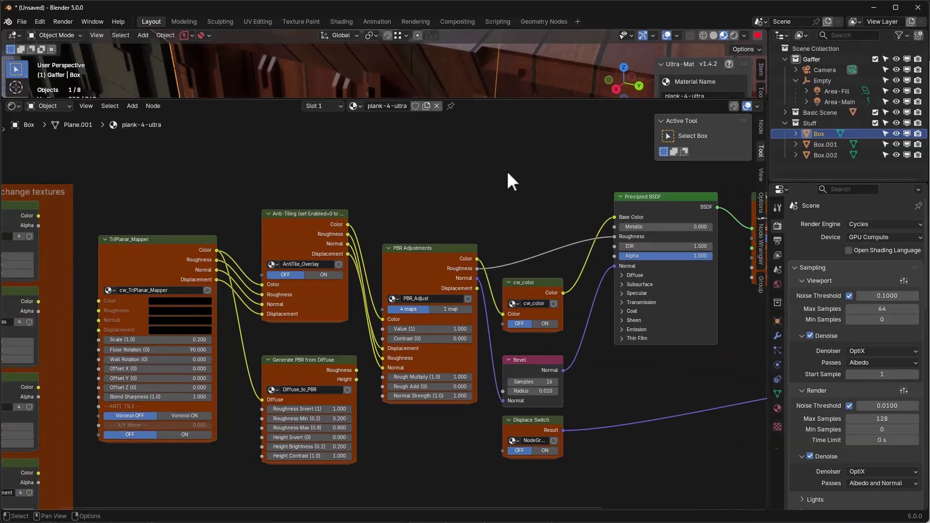
pyautogui.moveTo(541, 294); pyautogui.dragTo(398, 294, button='middle')
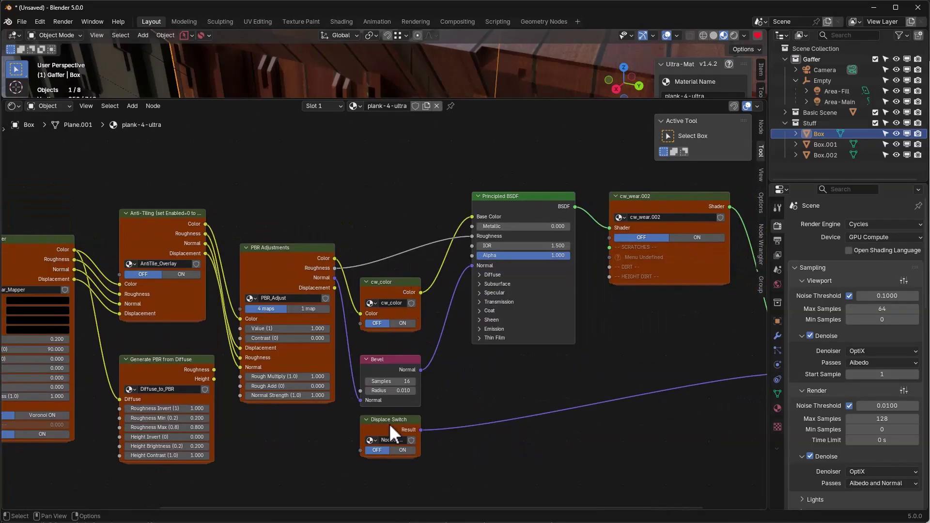
# Step: Examine the plank-4-ultra node tree from the wear and Material Output nodes back to the texture groups
pyautogui.moveTo(652, 283); pyautogui.dragTo(533, 280, button='middle')
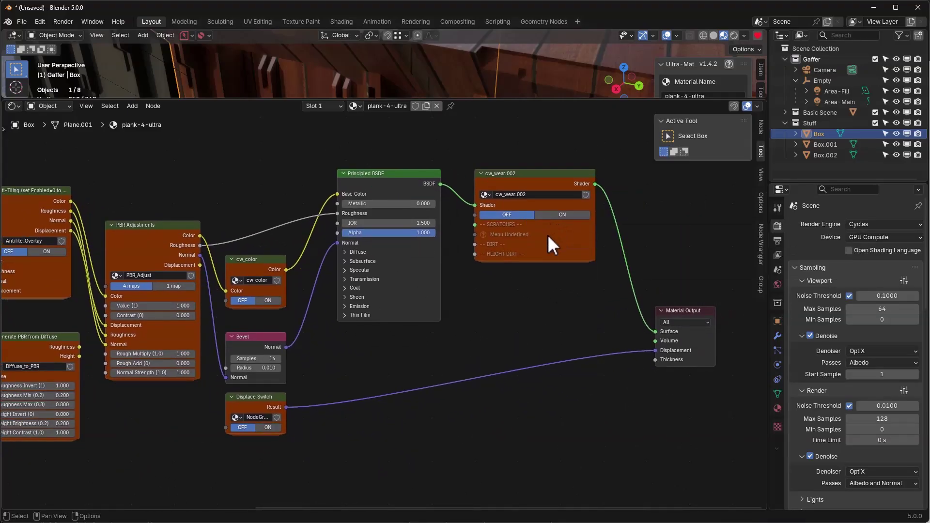
pyautogui.scroll(-3, 536, 174)
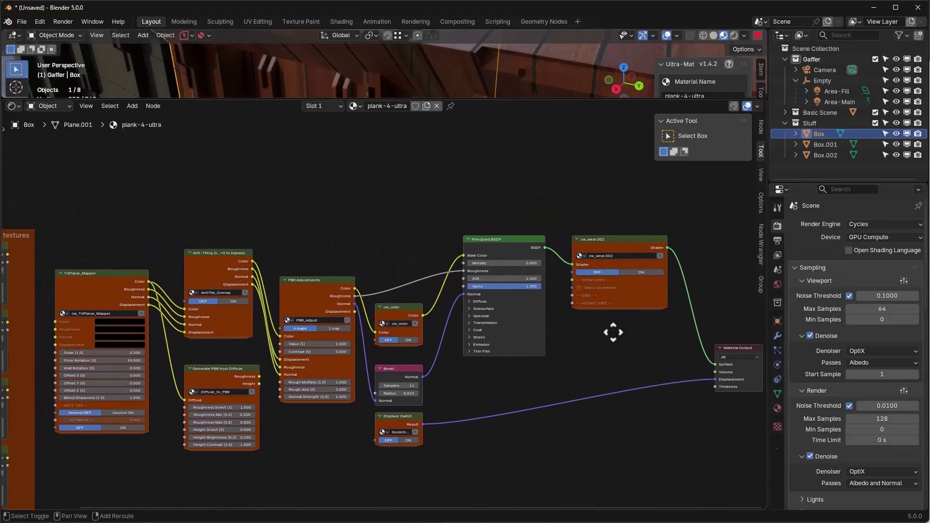
pyautogui.scroll(-2, 580, 316)
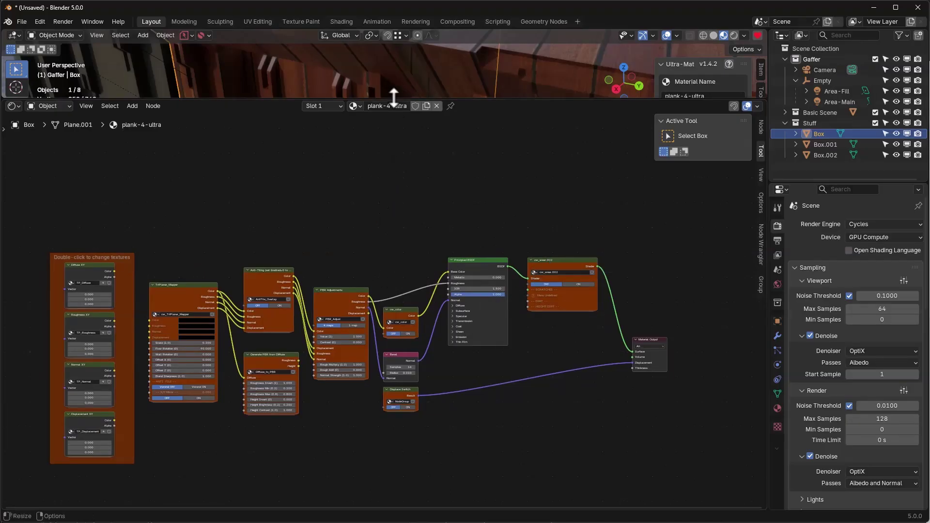
pyautogui.moveTo(393, 97); pyautogui.dragTo(418, 181)
pyautogui.scroll(-3, 408, 162)
pyautogui.scroll(-2, 408, 165)
pyautogui.scroll(2, 363, 233)
pyautogui.moveTo(136, 281); pyautogui.dragTo(358, 267, button='middle')
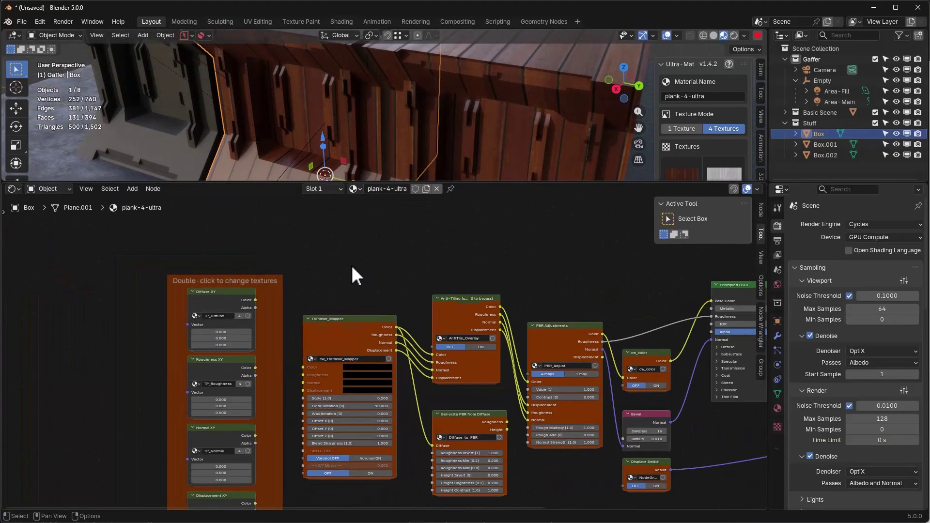
# Step: Open the Diffuse XY texture group, inspect its image texture node and return to the main material tree
pyautogui.doubleClick(236, 295)
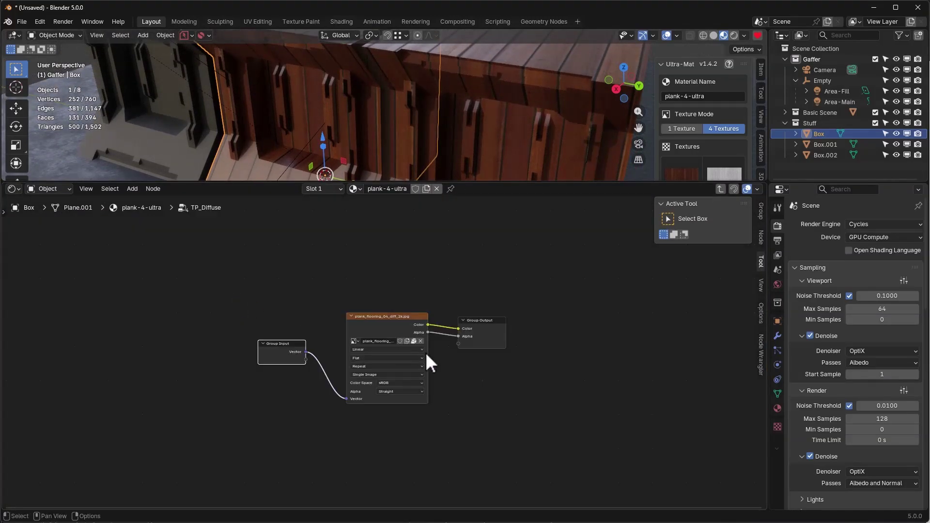
pyautogui.scroll(2, 425, 353)
pyautogui.scroll(1, 420, 347)
pyautogui.click(321, 328)
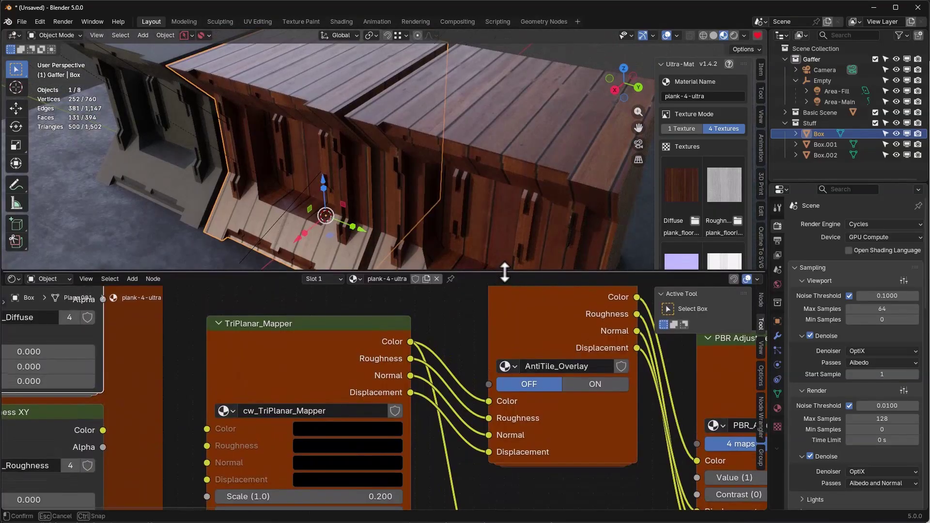
# Step: Isolate the selected box in an enlarged viewport and set the TriPlanar_Mapper's Floor Rotation to 0
pyautogui.moveTo(502, 274); pyautogui.dragTo(503, 326)
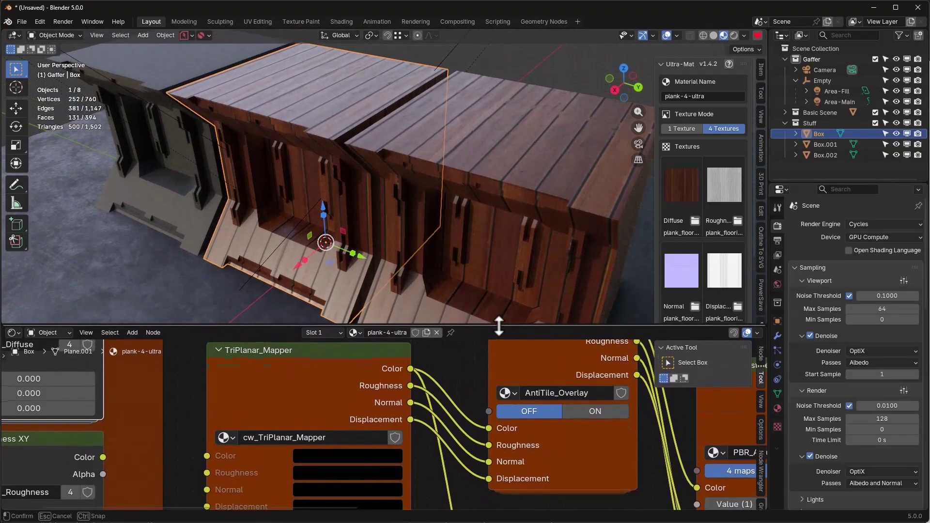
pyautogui.press('KP_Divide')
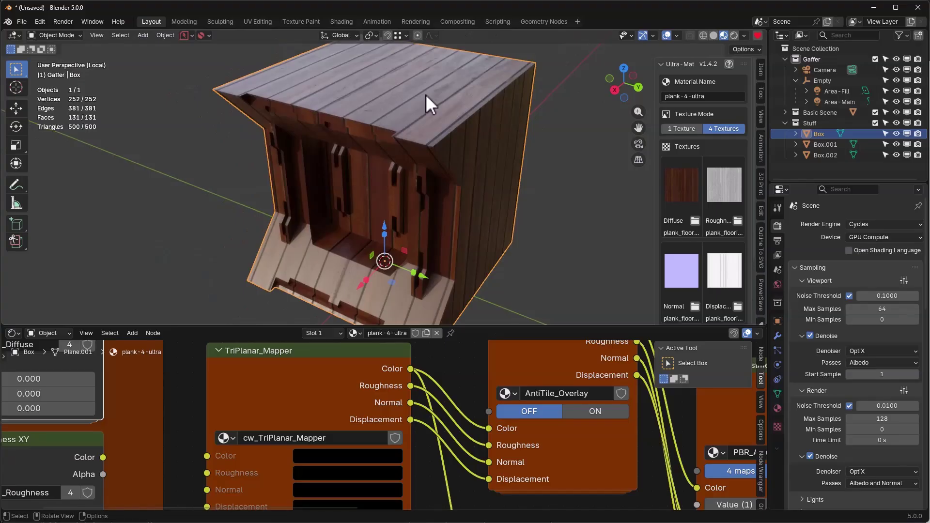
pyautogui.scroll(-6, 391, 462)
pyautogui.moveTo(304, 406); pyautogui.dragTo(320, 311, button='middle')
pyautogui.click(343, 403)
pyautogui.write('0')
pyautogui.press('Return')
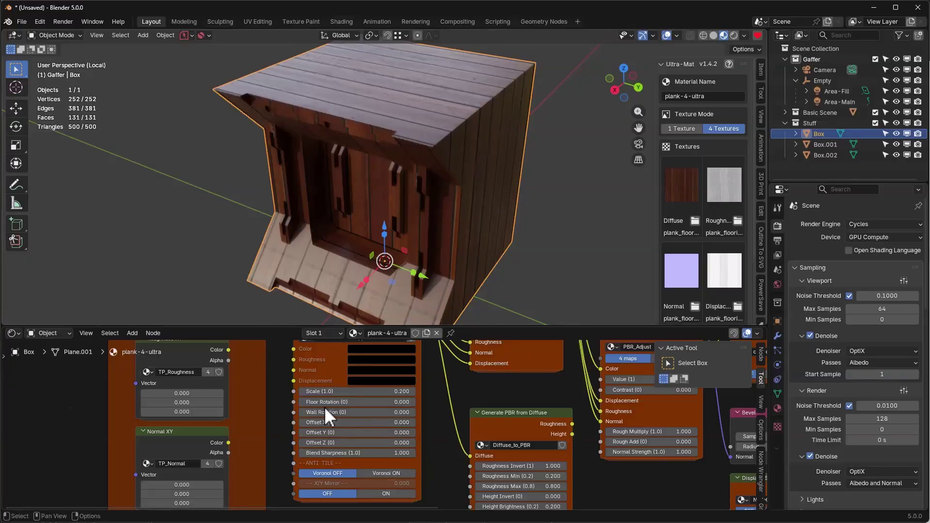
# Step: Try a Wall Rotation of 49.5 on the TriPlanar_Mapper and look at the box's planks
pyautogui.moveTo(327, 404); pyautogui.dragTo(431, 412)
pyautogui.moveTo(382, 213); pyautogui.dragTo(450, 199, button='middle')
pyautogui.press('BackSpace')
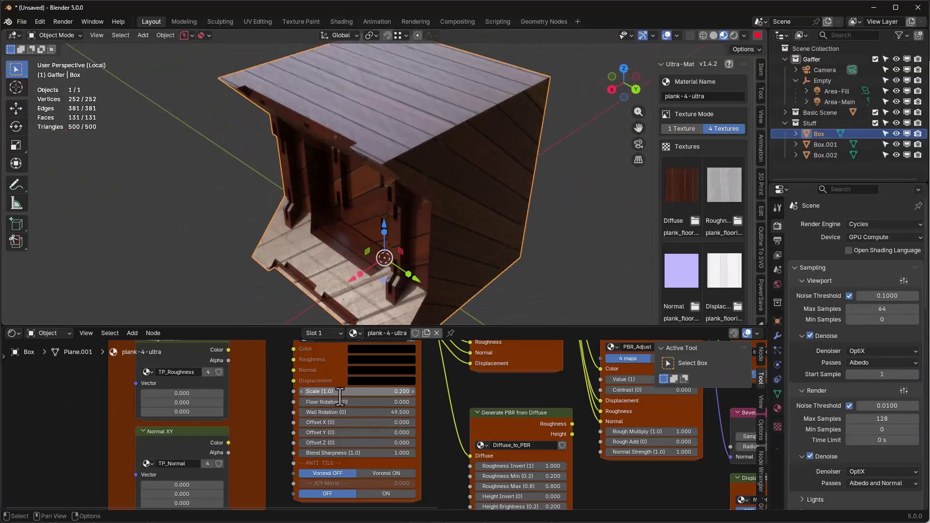
# Step: Set the TriPlanar_Mapper's Wall Rotation to 90 and check the plank direction on the box
pyautogui.click(382, 413)
pyautogui.write('90')
pyautogui.press('Return')
pyautogui.moveTo(496, 249); pyautogui.dragTo(508, 226, button='middle')
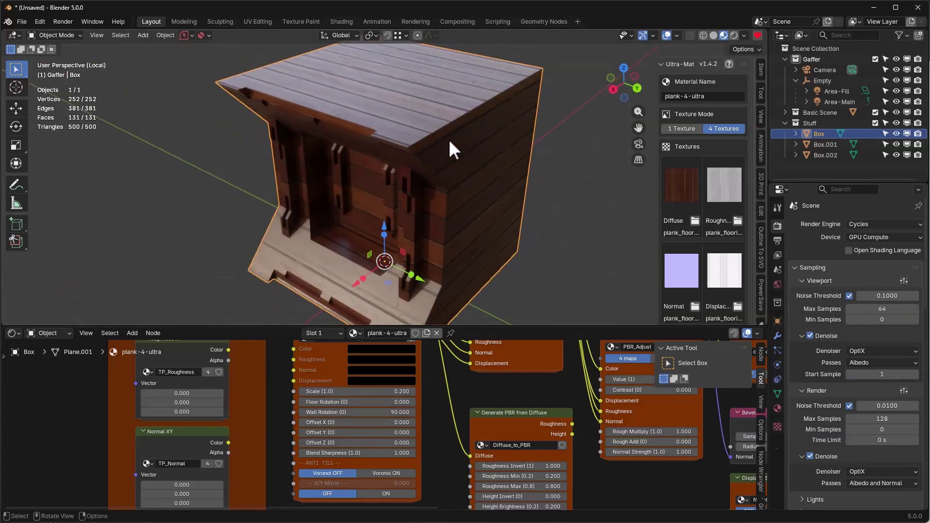
pyautogui.moveTo(369, 171); pyautogui.dragTo(365, 186, button='middle')
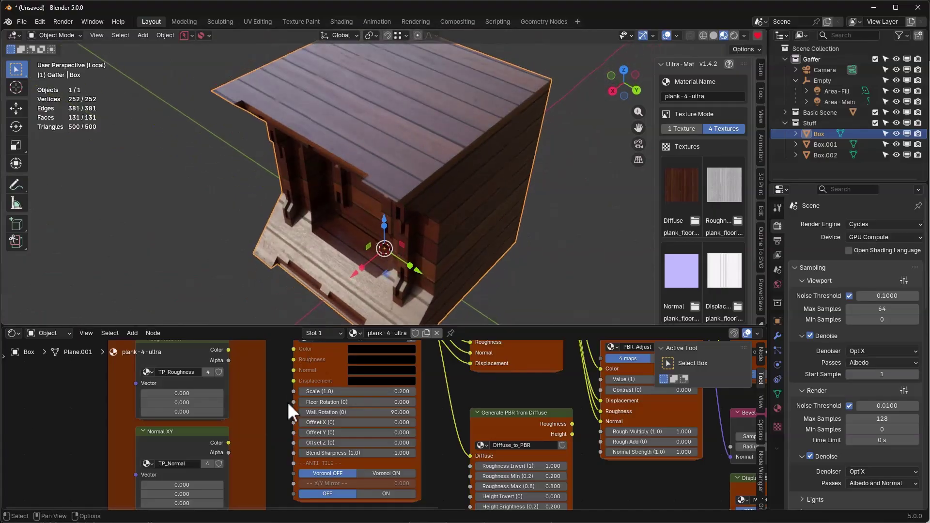
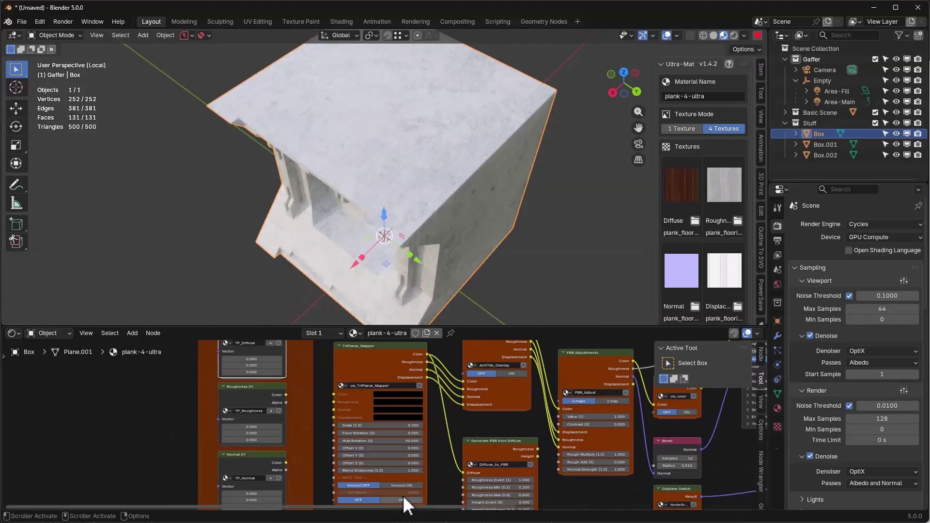
# Step: Set the TriPlanar_Mapper's Scale to 2 for the concrete texture on the box
pyautogui.moveTo(426, 475); pyautogui.dragTo(422, 445, button='middle')
pyautogui.scroll(5, 383, 392)
pyautogui.moveTo(384, 375); pyautogui.dragTo(376, 418, button='middle')
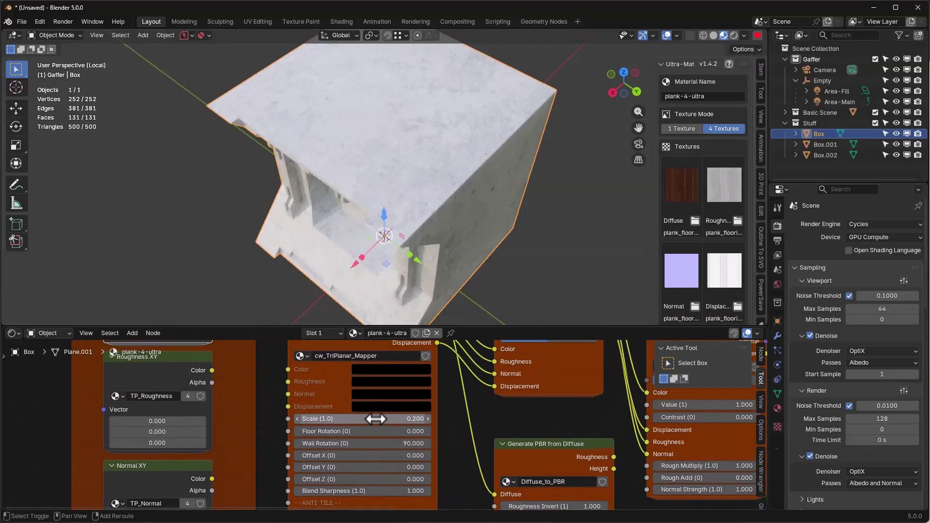
pyautogui.click(387, 420)
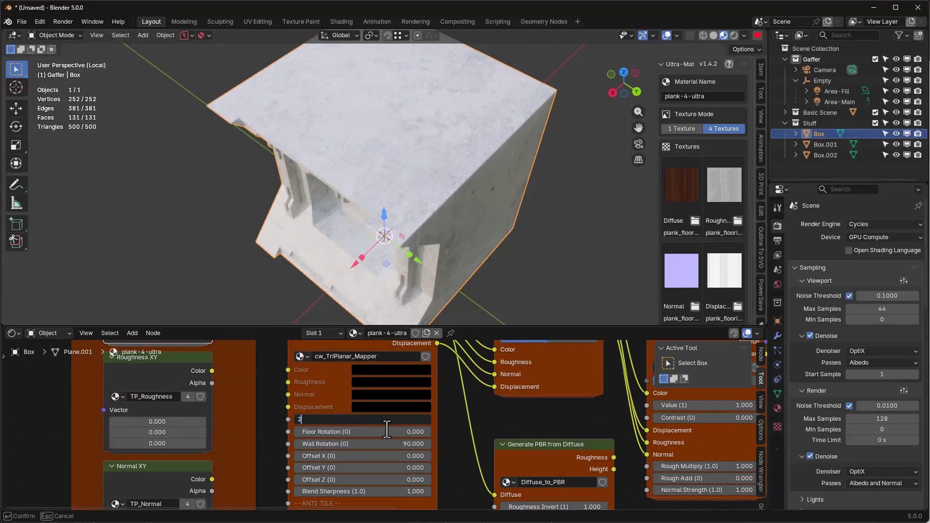
pyautogui.write('2')
pyautogui.press('Return')
# Step: Set the PBR Adjustments node's Value to 0.23 and Contrast to 0.25, checking the box's surface
pyautogui.moveTo(436, 407); pyautogui.dragTo(399, 406)
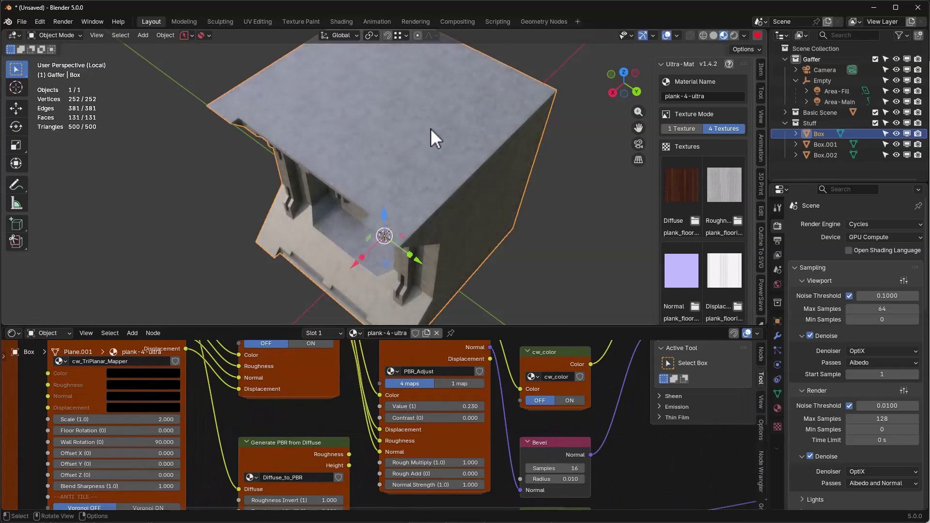
pyautogui.scroll(6, 416, 160)
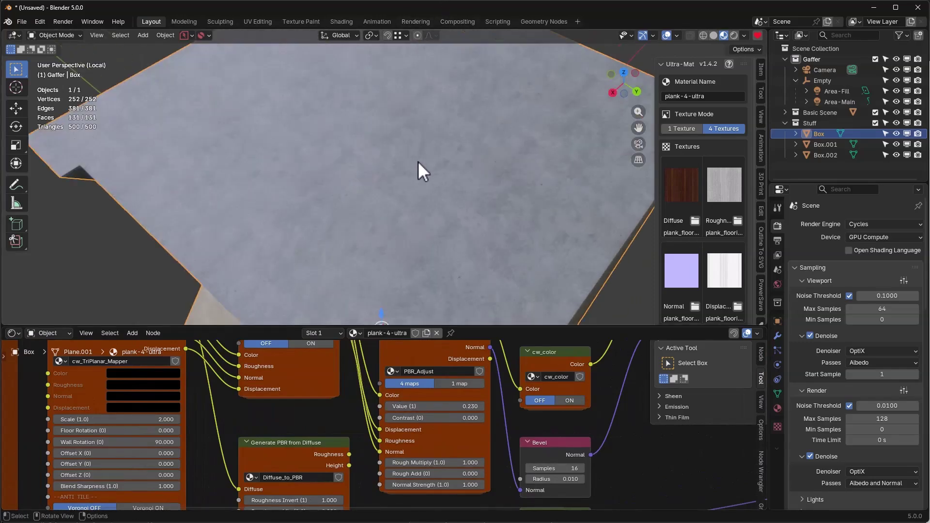
pyautogui.scroll(-6, 408, 162)
pyautogui.moveTo(408, 161); pyautogui.dragTo(382, 153, button='middle')
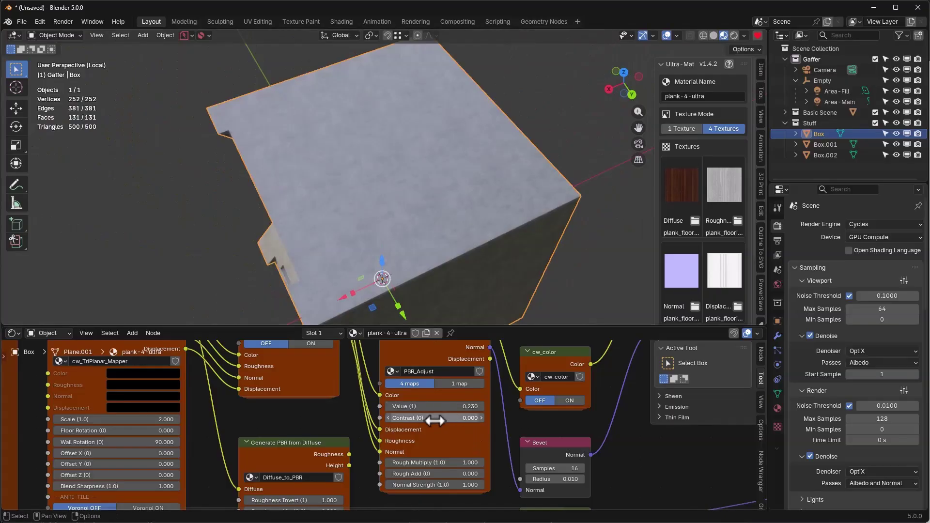
pyautogui.moveTo(428, 418)
pyautogui.mouseDown()
pyautogui.moveTo(460, 419)
pyautogui.moveTo(436, 418)
pyautogui.mouseUp()
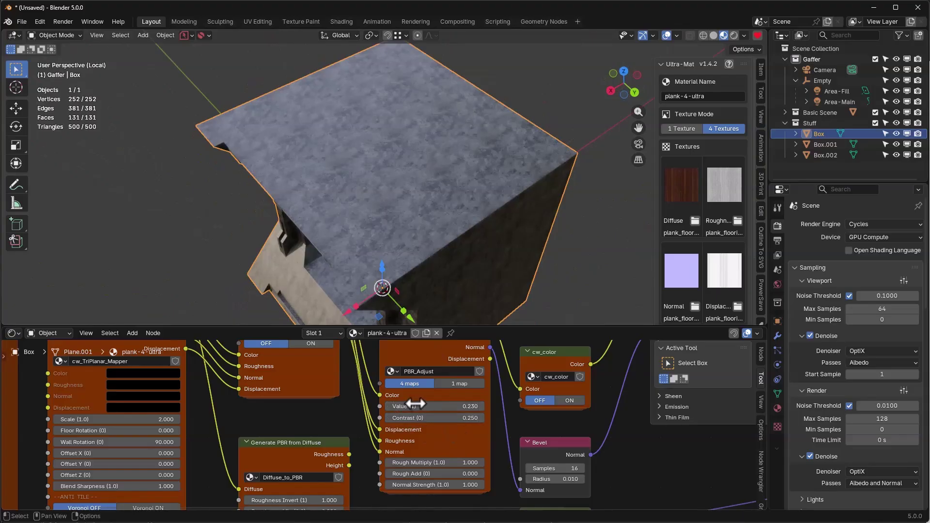
pyautogui.moveTo(405, 264); pyautogui.dragTo(409, 227, button='middle')
# Step: Turn on Voronoi anti-tiling in the TriPlanar_Mapper node and set its AT Scale to -0.9
pyautogui.scroll(-5, 350, 426)
pyautogui.moveTo(351, 439); pyautogui.dragTo(448, 385, button='middle')
pyautogui.scroll(6, 281, 454)
pyautogui.click(284, 425)
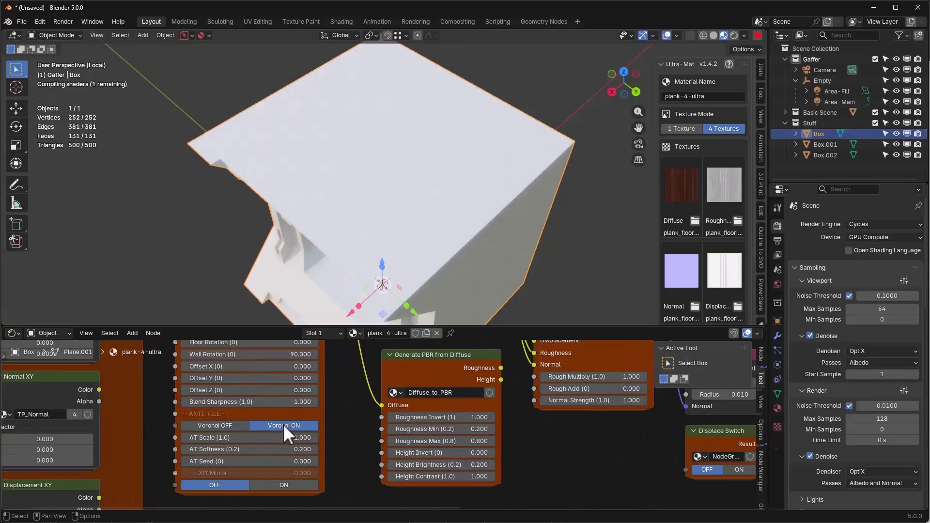
pyautogui.moveTo(454, 146); pyautogui.dragTo(519, 249, button='middle')
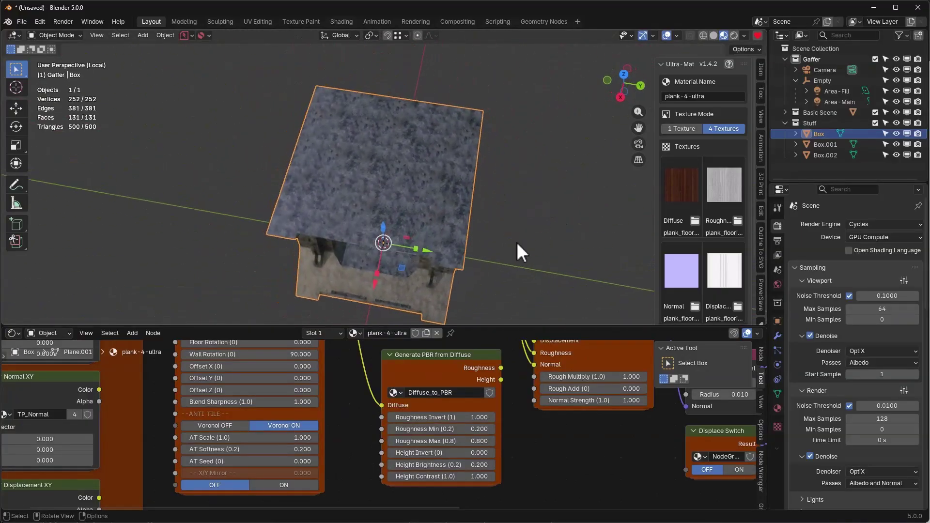
pyautogui.moveTo(243, 439); pyautogui.dragTo(186, 438)
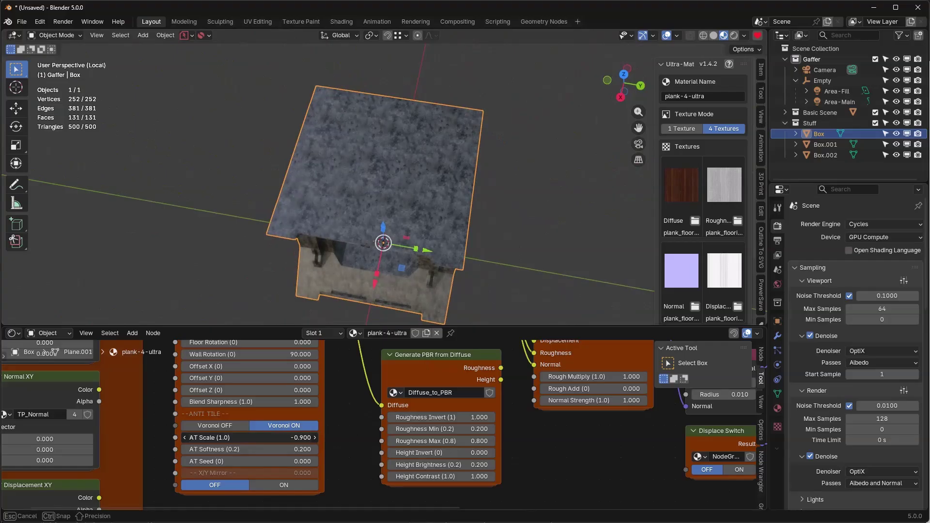
pyautogui.moveTo(390, 225); pyautogui.dragTo(428, 205, button='middle')
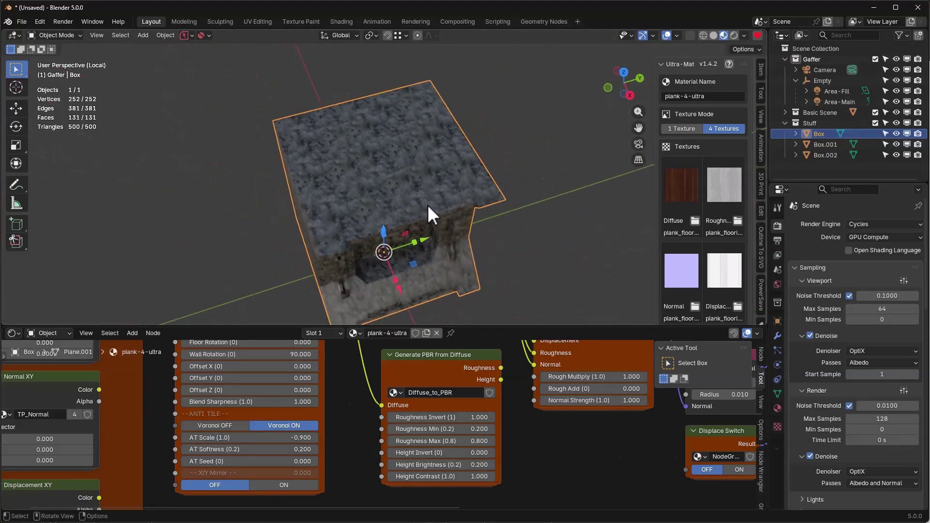
# Step: Enable the AntiTile_Overlay in the Anti-Tiling node
pyautogui.scroll(-2, 341, 461)
pyautogui.moveTo(342, 461); pyautogui.dragTo(300, 508, button='middle')
pyautogui.scroll(2, 402, 398)
pyautogui.scroll(3, 412, 377)
pyautogui.moveTo(454, 370); pyautogui.dragTo(392, 360, button='middle')
pyautogui.click(327, 439)
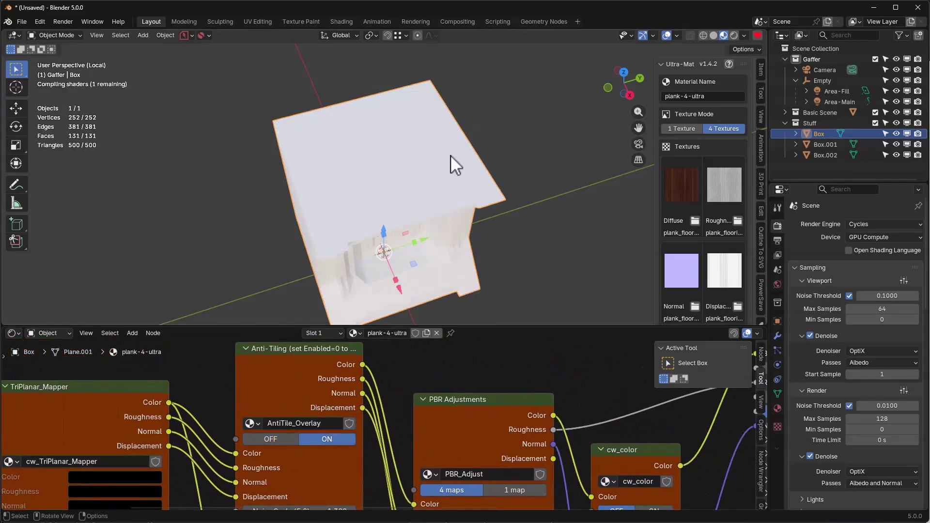
# Step: Change the Anti-Tiling overlay's Noise Color to magenta
pyautogui.moveTo(376, 416); pyautogui.dragTo(407, 392, button='middle')
pyautogui.scroll(-2, 345, 431)
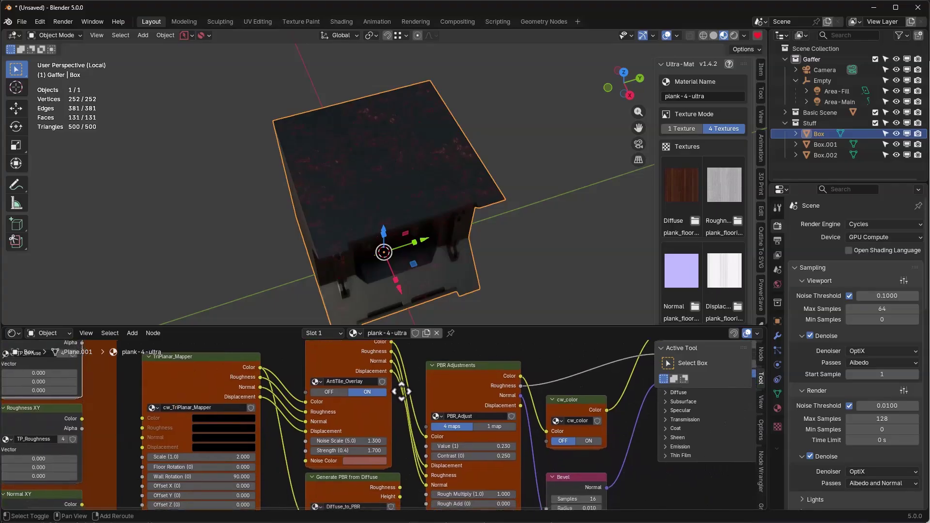
pyautogui.click(369, 460)
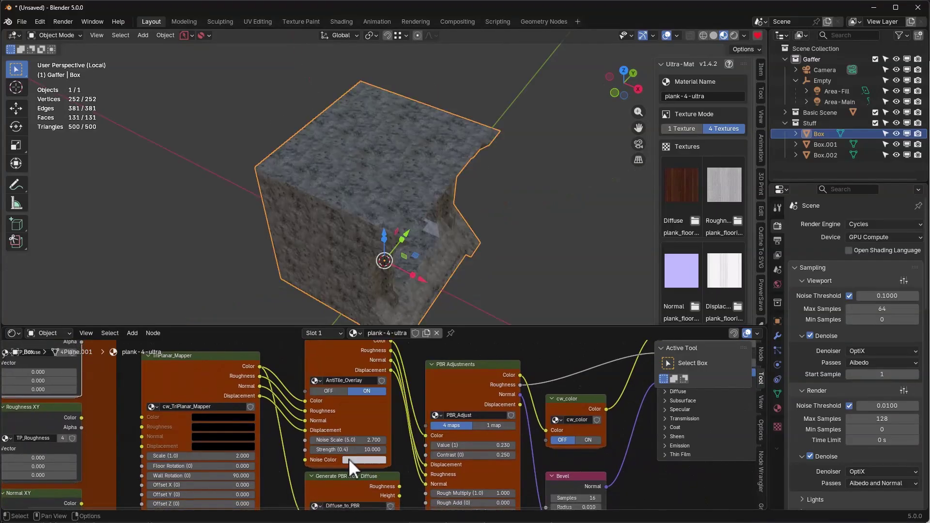
pyautogui.click(358, 459)
pyautogui.click(405, 359)
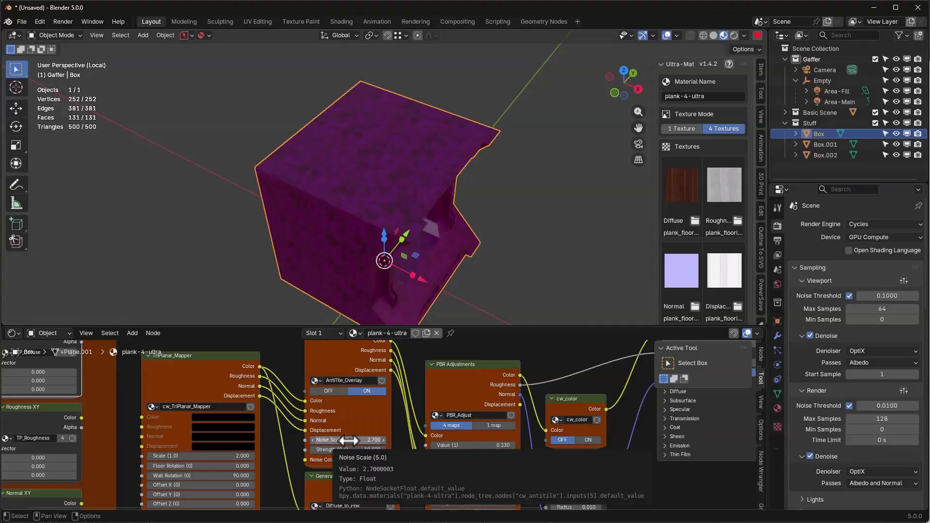
# Step: Adjust the overlay's Strength and set the Noise Color's Saturation to 0, then check the box
pyautogui.moveTo(357, 450); pyautogui.dragTo(204, 194)
pyautogui.click(370, 459)
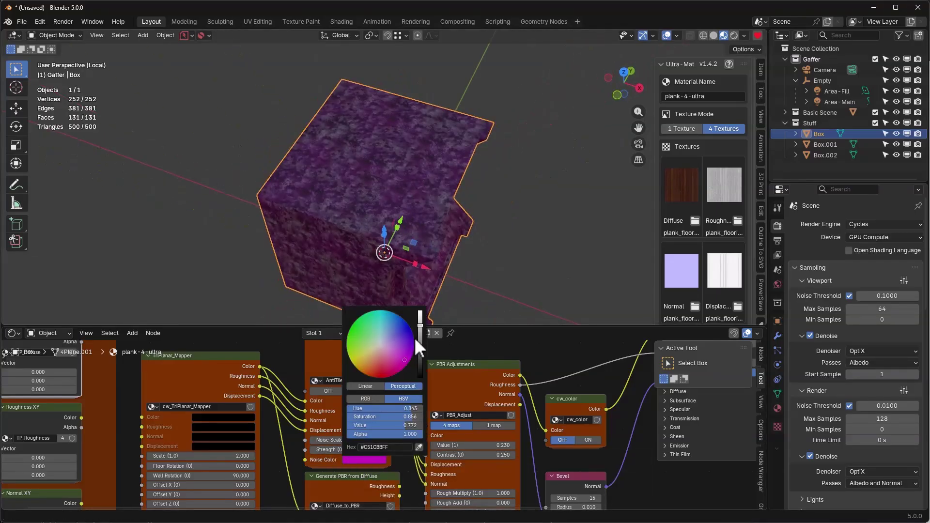
pyautogui.moveTo(386, 415); pyautogui.dragTo(349, 416)
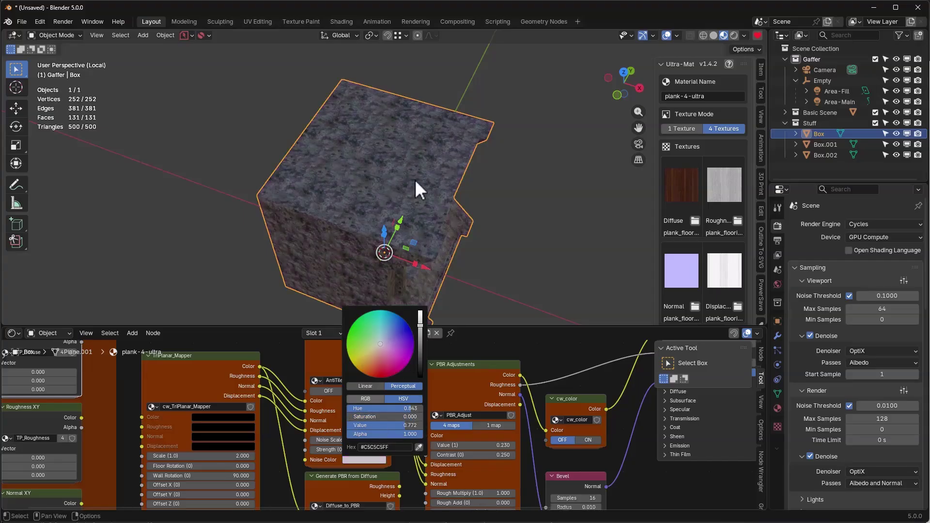
pyautogui.moveTo(391, 208); pyautogui.dragTo(327, 205, button='middle')
# Step: Turn off both the AntiTile_Overlay and the TriPlanar_Mapper's Voronoi anti-tiling
pyautogui.click(327, 391)
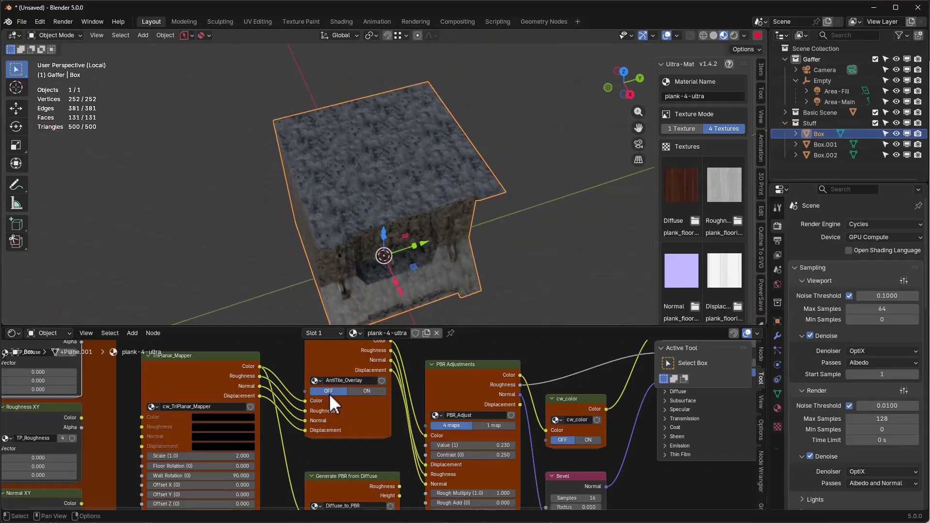
pyautogui.scroll(-1, 385, 472)
pyautogui.moveTo(385, 468); pyautogui.dragTo(425, 360, button='middle')
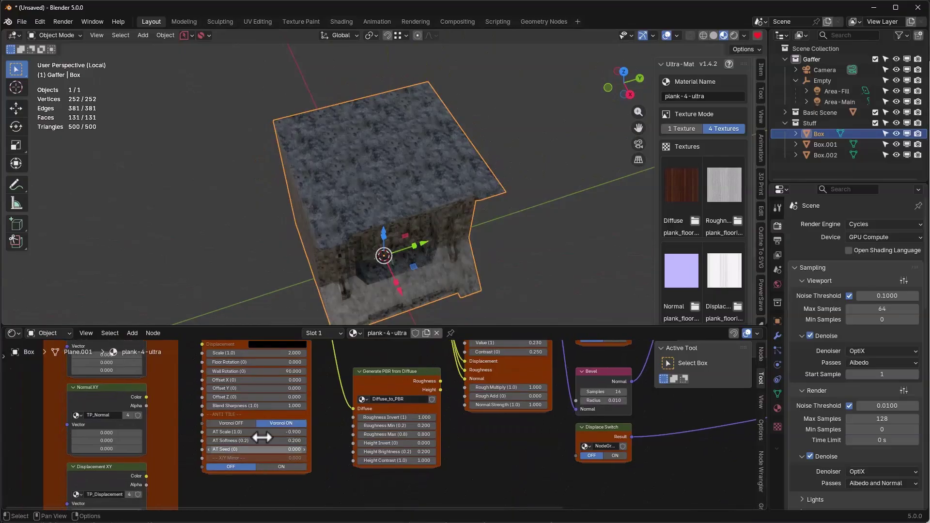
pyautogui.click(256, 423)
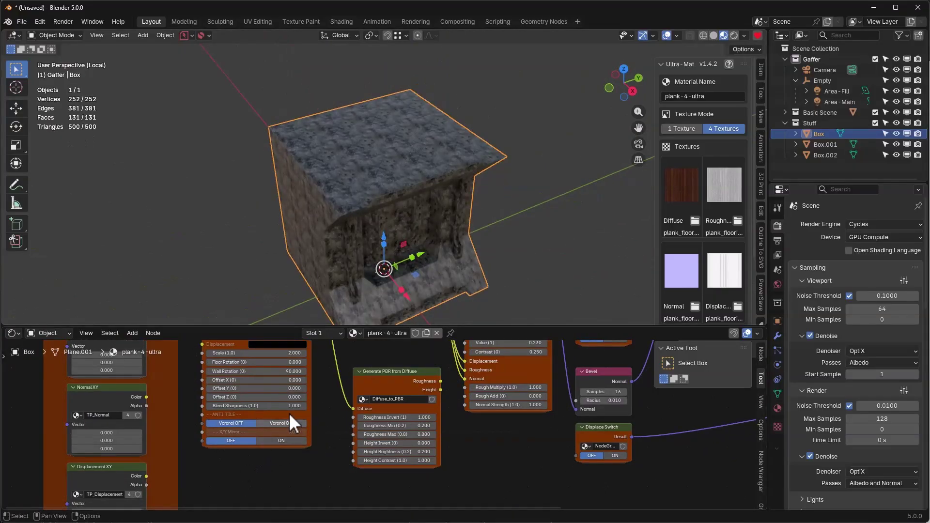
# Step: Replace the image in the Diffuse XY texture node with pexels-fwstudio-129733.jpg from the WOOD textures folder
pyautogui.moveTo(298, 455); pyautogui.dragTo(394, 429, button='middle')
pyautogui.scroll(-4, 394, 429)
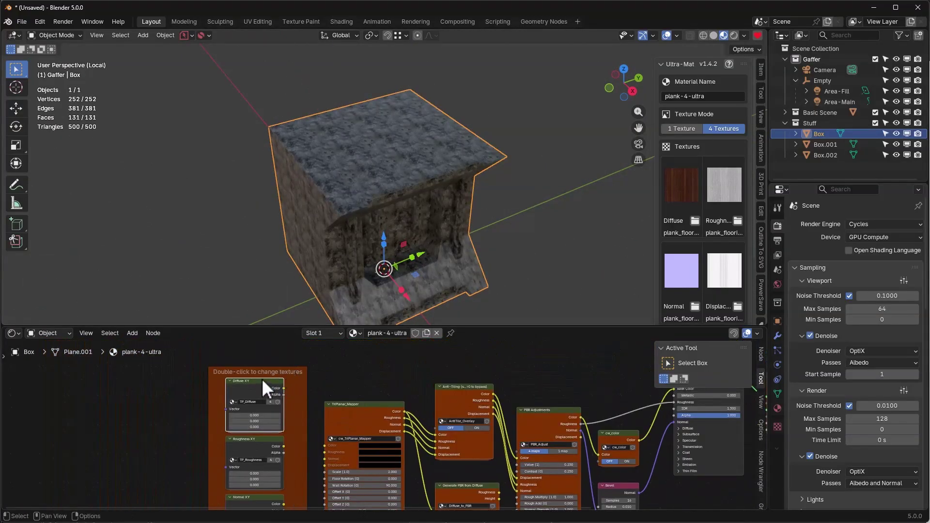
pyautogui.doubleClick(262, 379)
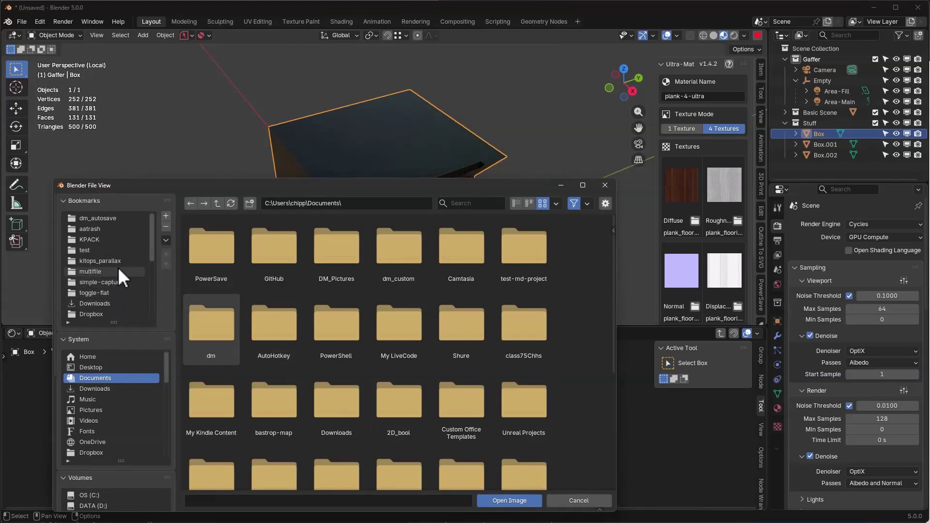
pyautogui.scroll(-3, 97, 221)
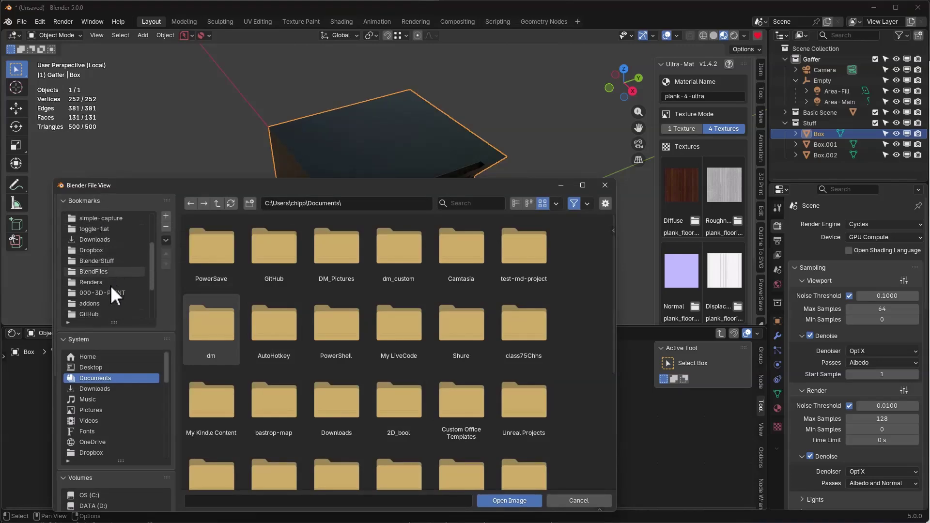
pyautogui.scroll(-3, 112, 287)
pyautogui.click(111, 292)
pyautogui.doubleClick(209, 249)
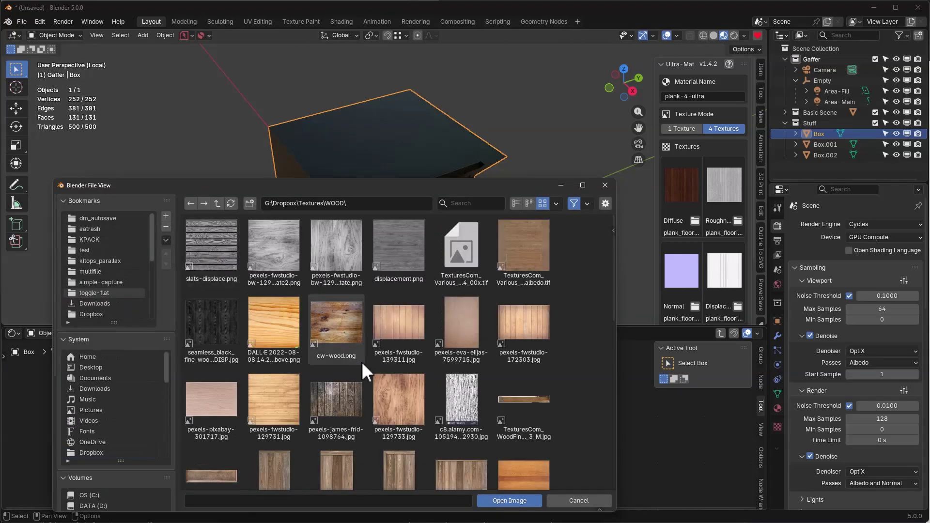
pyautogui.click(388, 387)
pyautogui.doubleClick(388, 388)
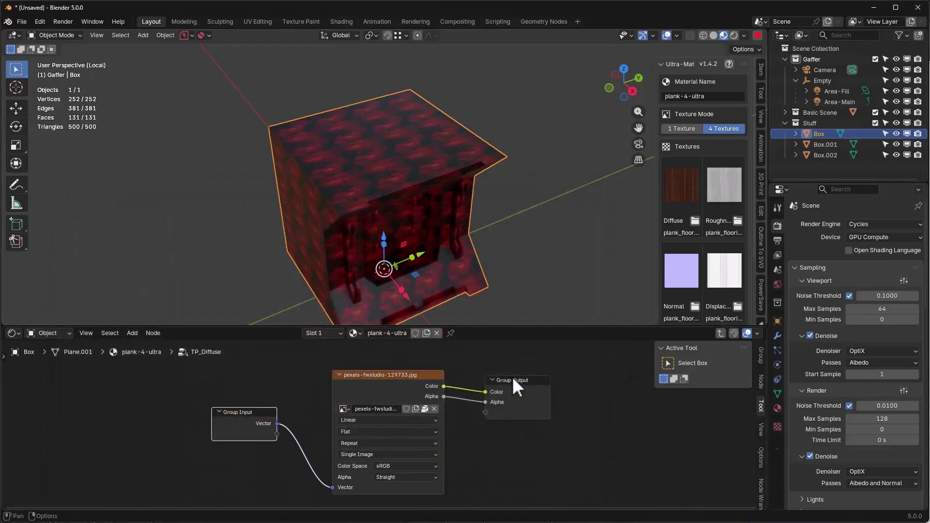
pyautogui.press('Tab')
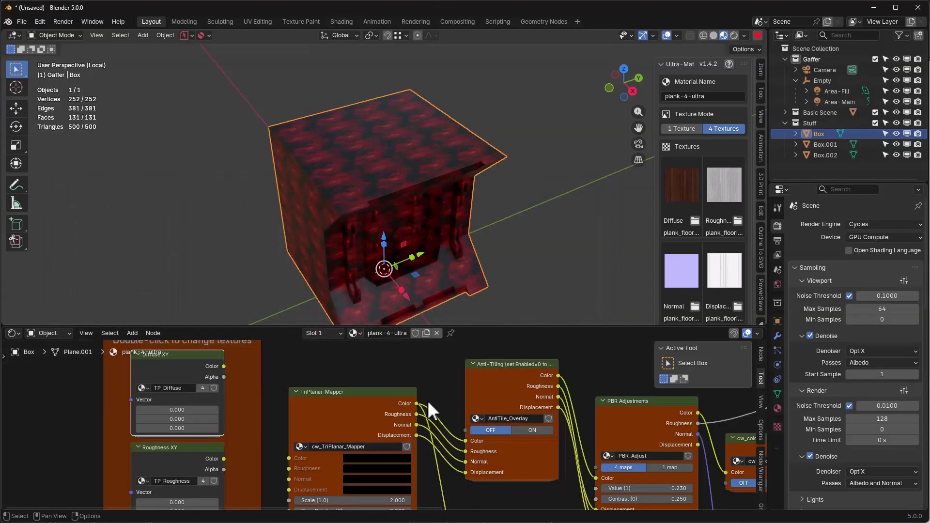
# Step: Set the PBR Adjustments node's Value to 1 and Contrast to 0
pyautogui.scroll(-5, 428, 400)
pyautogui.keyDown('shift'); pyautogui.moveTo(428, 400); pyautogui.dragTo(379, 375, button='middle'); pyautogui.keyUp('shift')
pyautogui.click(333, 428)
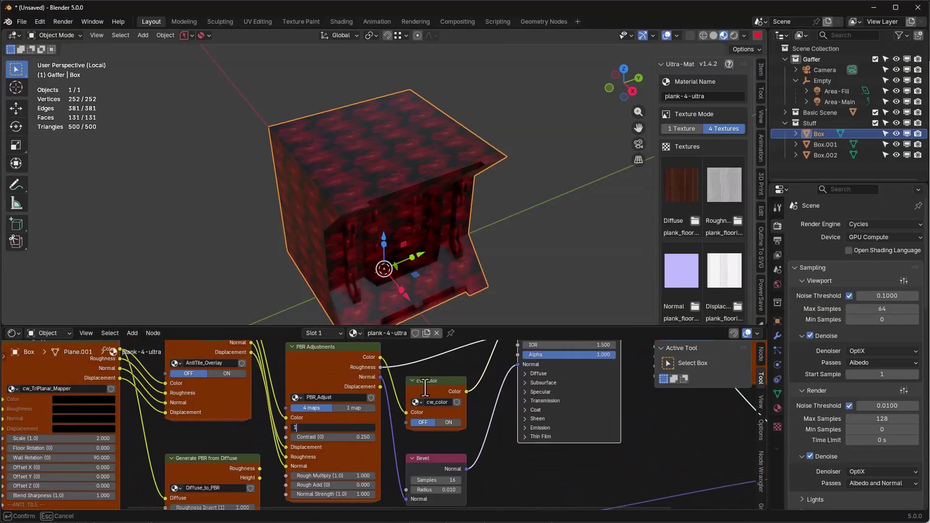
pyautogui.write('1')
pyautogui.press('Return')
pyautogui.doubleClick(359, 437)
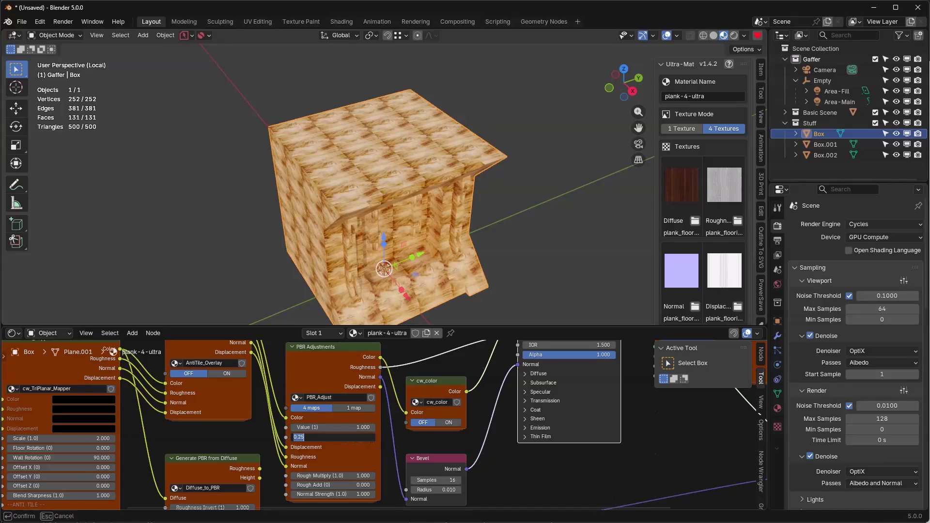
pyautogui.write('0')
pyautogui.press('Return')
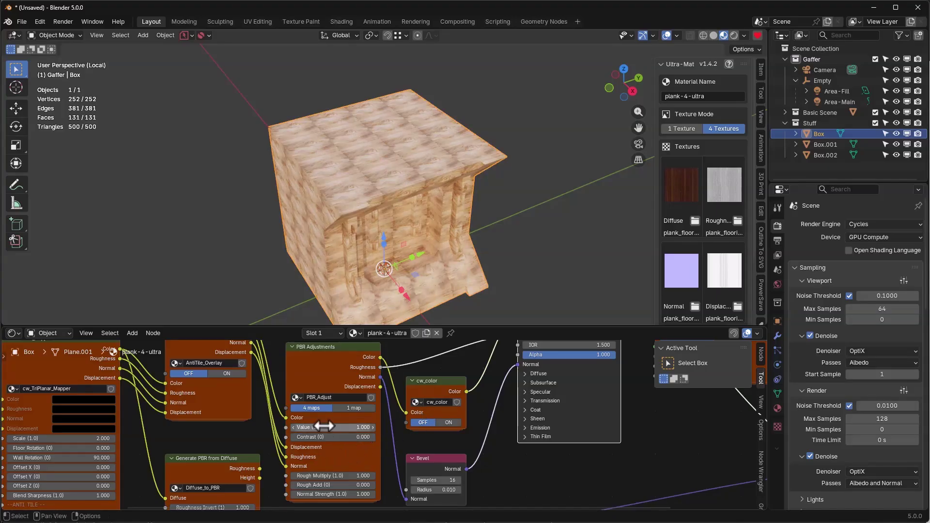
# Step: Set the TriPlanar_Mapper's Scale to 0.66, Offset X to 1.7 and Offset Y to 0.3
pyautogui.moveTo(426, 143); pyautogui.dragTo(587, 134, button='middle')
pyautogui.scroll(5, 427, 165)
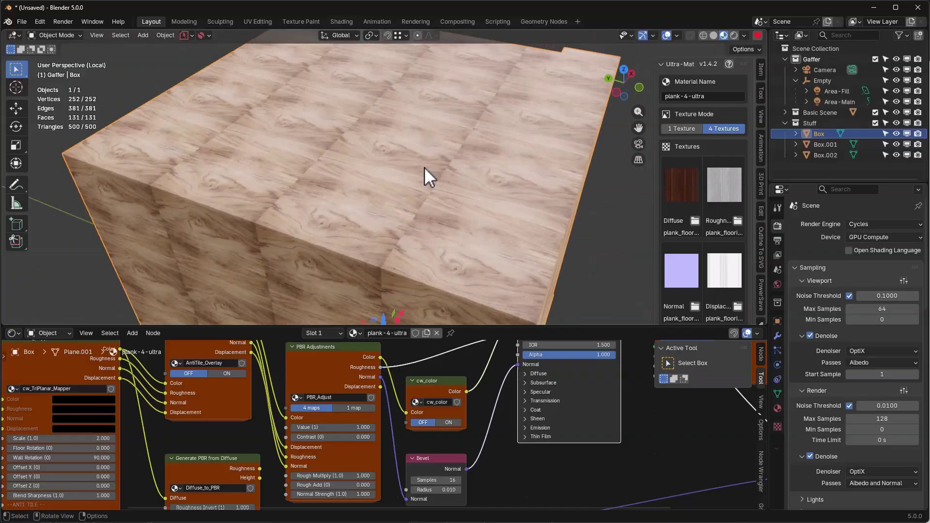
pyautogui.moveTo(425, 167); pyautogui.dragTo(453, 177, button='middle')
pyautogui.scroll(-5, 452, 176)
pyautogui.moveTo(266, 458); pyautogui.dragTo(492, 417, button='middle')
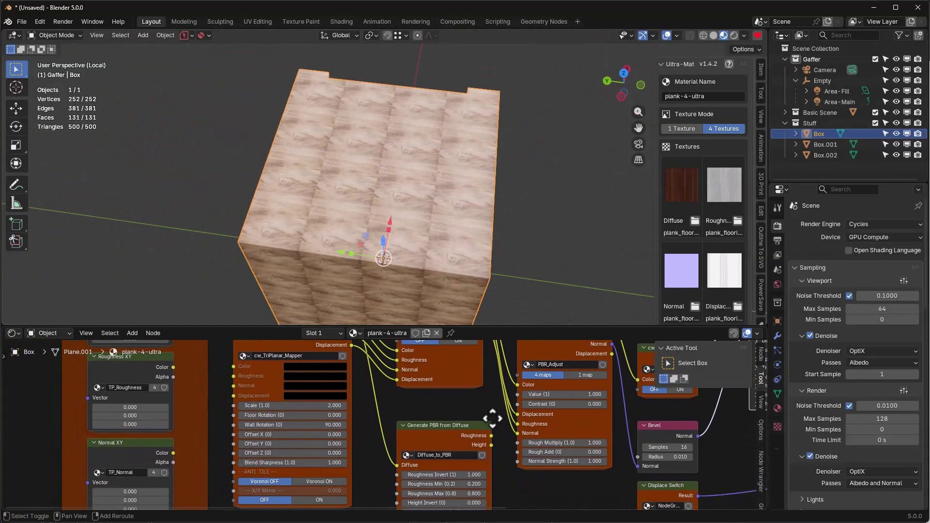
pyautogui.moveTo(318, 408); pyautogui.dragTo(259, 408)
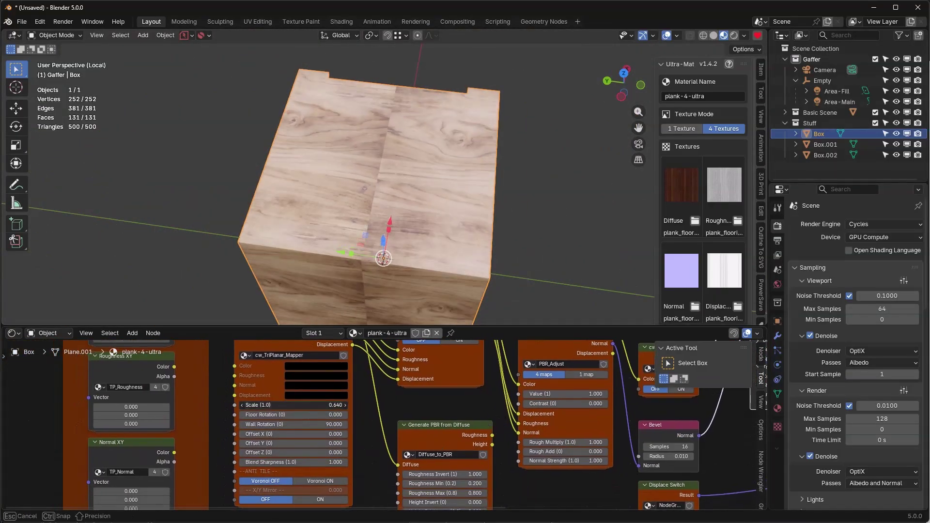
pyautogui.moveTo(295, 434)
pyautogui.mouseDown()
pyautogui.moveTo(378, 434)
pyautogui.moveTo(299, 447)
pyautogui.mouseUp()
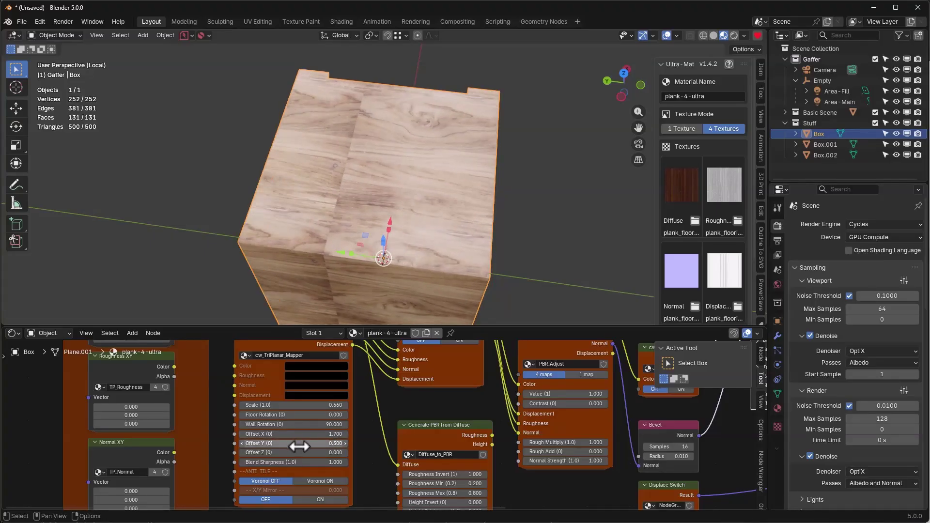
# Step: Turn on the TriPlanar_Mapper's X/Y Mirror, reduce its Scale to 0.55 and check the mirrored wood grain on the box
pyautogui.keyDown('shift'); pyautogui.scroll(-3, 336, 484); pyautogui.keyUp('shift')
pyautogui.click(319, 469)
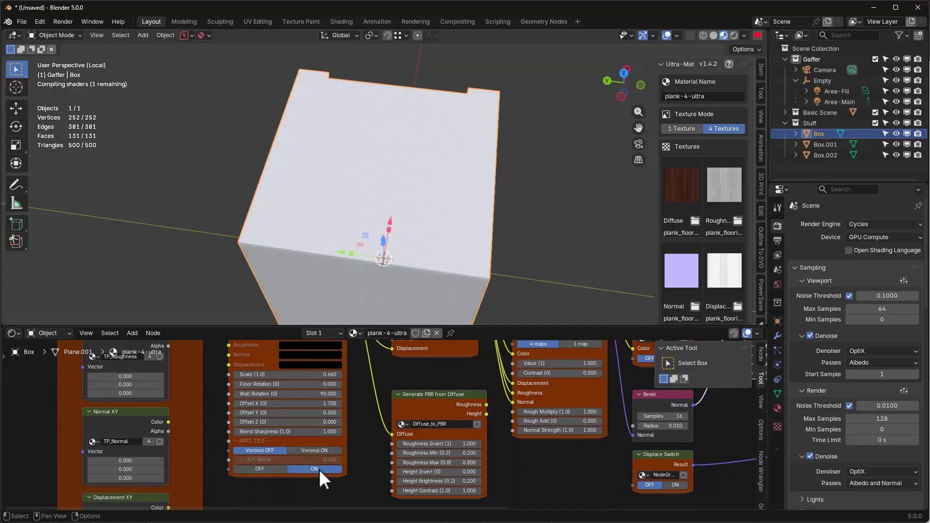
pyautogui.moveTo(449, 185); pyautogui.dragTo(505, 118, button='middle')
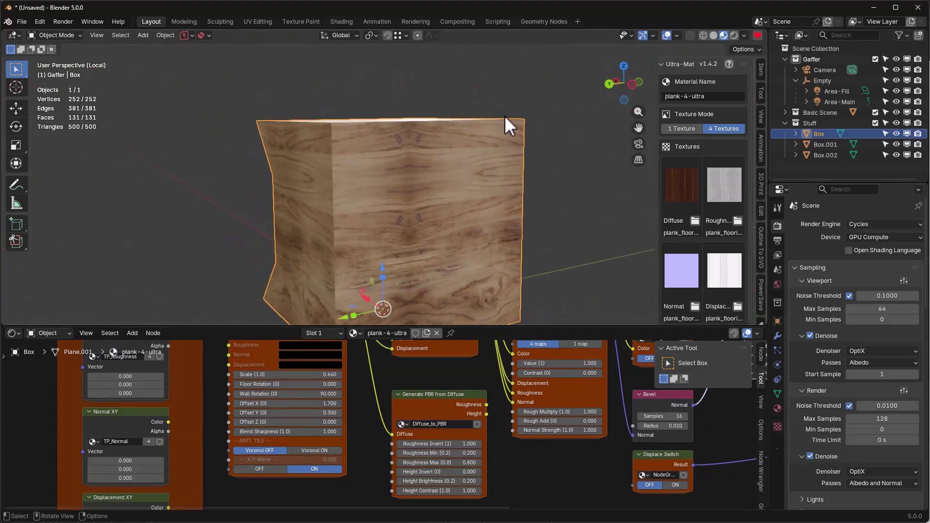
pyautogui.moveTo(448, 195); pyautogui.dragTo(421, 245, button='middle')
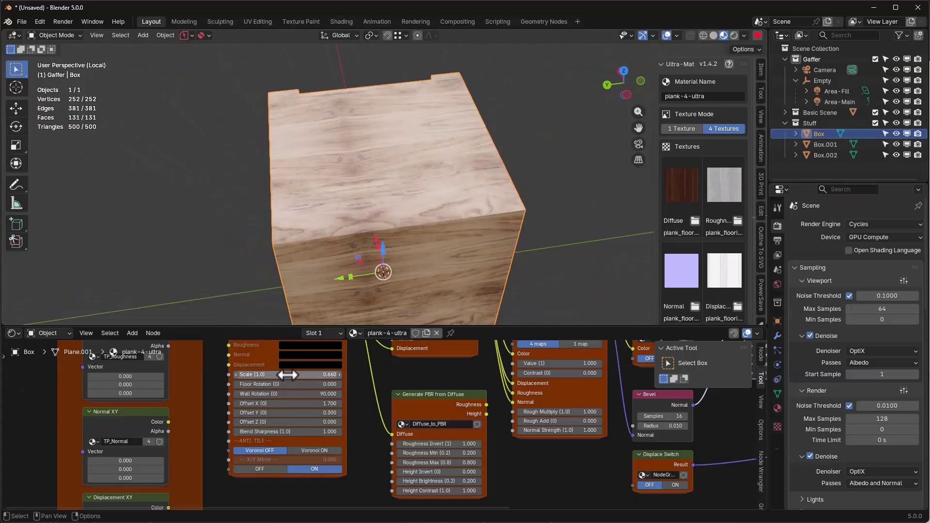
pyautogui.moveTo(290, 374); pyautogui.dragTo(274, 374)
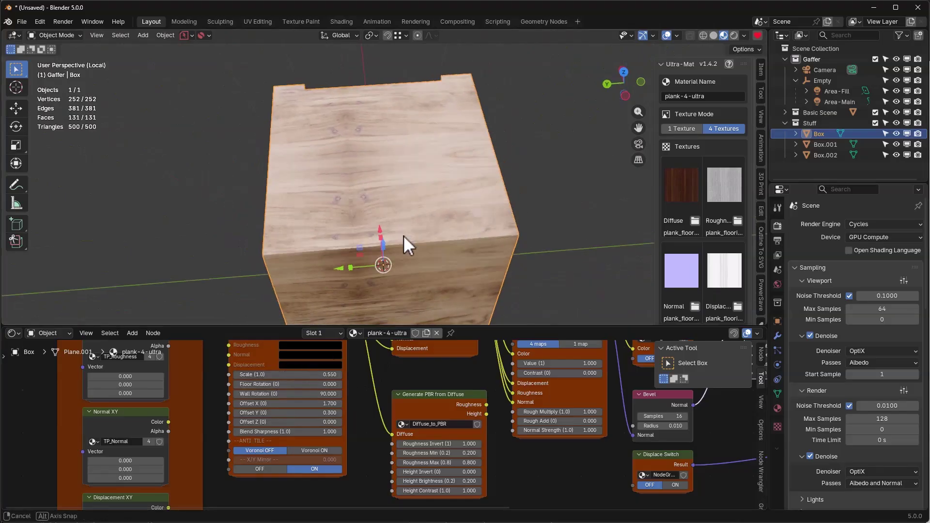
pyautogui.moveTo(403, 236); pyautogui.dragTo(351, 290, button='middle')
# Step: Turn off the X/Y Mirror and change the Diffuse XY image back to plank_flooring_04_diff.png
pyautogui.click(268, 468)
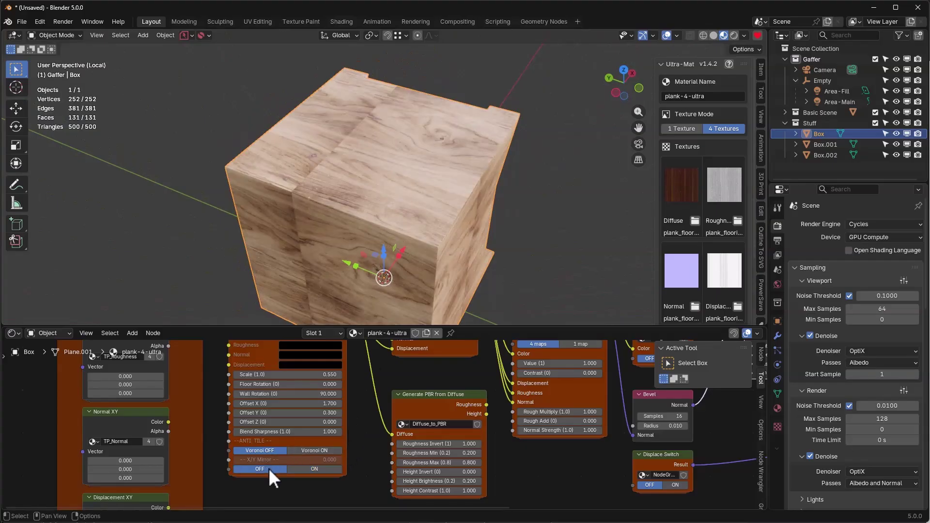
pyautogui.moveTo(378, 438); pyautogui.dragTo(464, 409, button='middle')
pyautogui.doubleClick(239, 385)
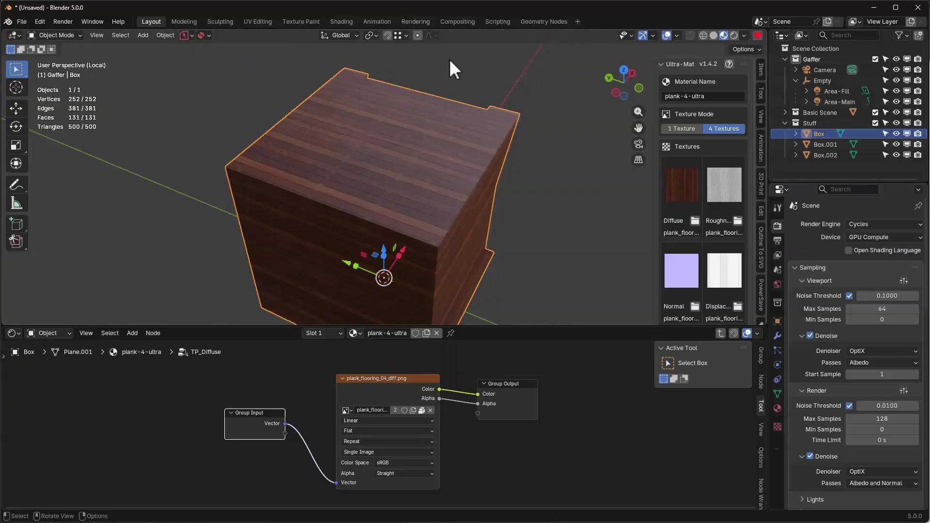
# Step: Leave local view and set the TriPlanar_Mapper's Scale to 0.2, Floor Rotation to 90 and Wall Rotation to 0
pyautogui.press('/')
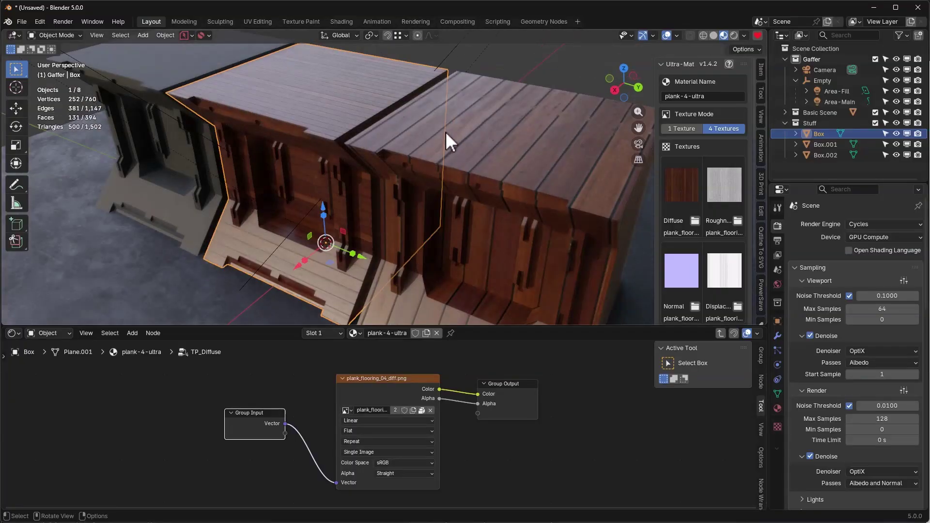
pyautogui.moveTo(446, 132); pyautogui.dragTo(450, 194, button='middle')
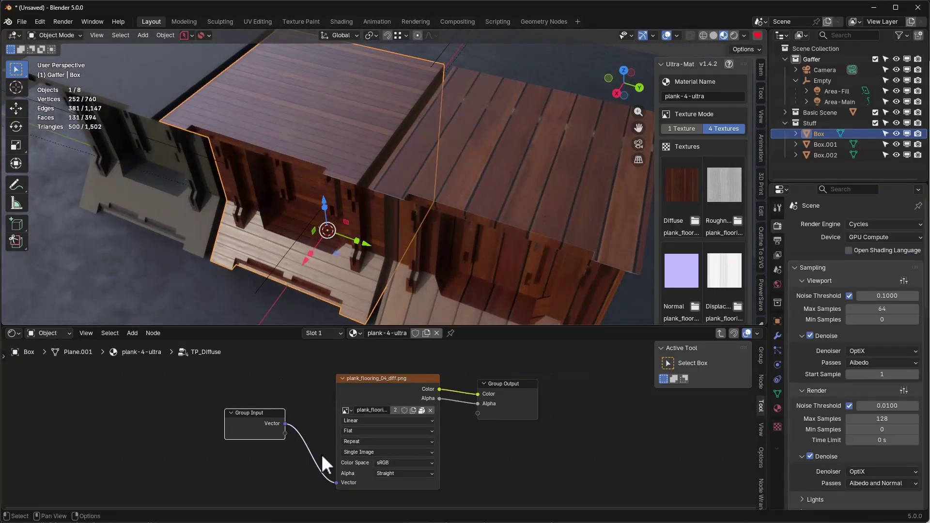
pyautogui.press('Tab')
pyautogui.click(306, 419)
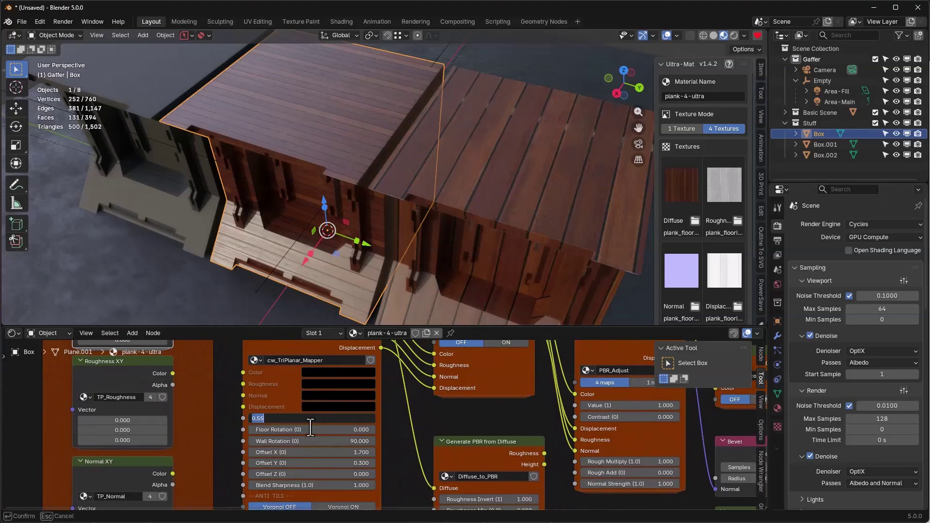
pyautogui.write('0.2')
pyautogui.press('Return')
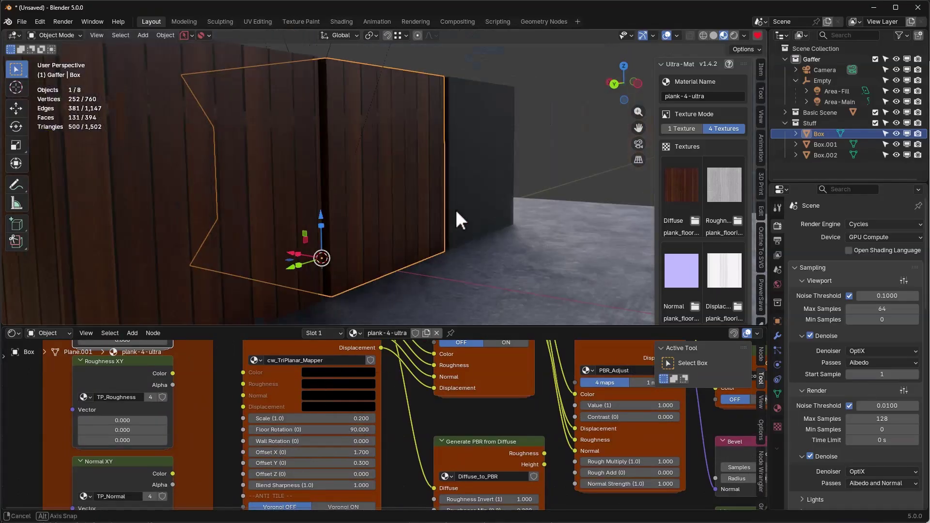
pyautogui.moveTo(456, 209); pyautogui.dragTo(640, 267, button='middle')
# Step: Examine the roughness and height settings of the Generate PBR from Diffuse node and its place among the neighbouring nodes
pyautogui.scroll(-2, 503, 438)
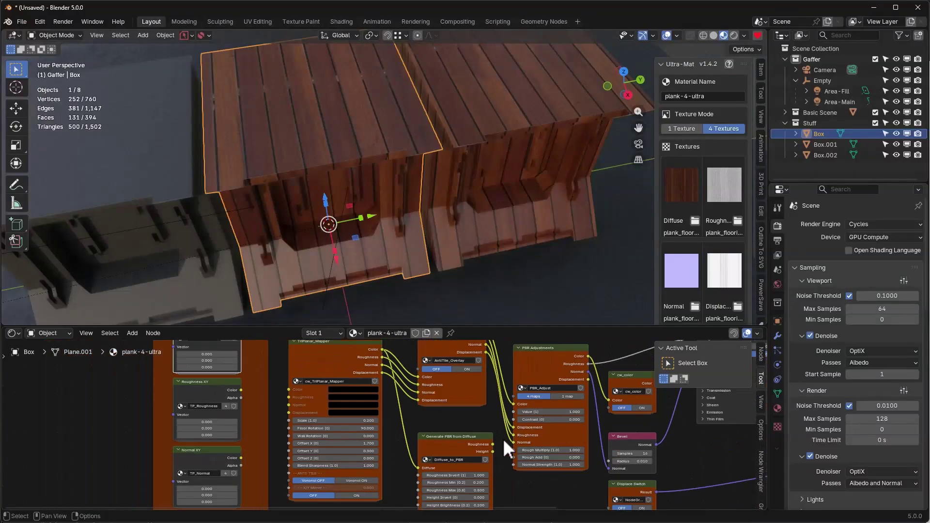
pyautogui.keyDown('shift'); pyautogui.moveTo(503, 439); pyautogui.dragTo(482, 386, button='middle'); pyautogui.keyUp('shift')
pyautogui.scroll(4, 568, 484)
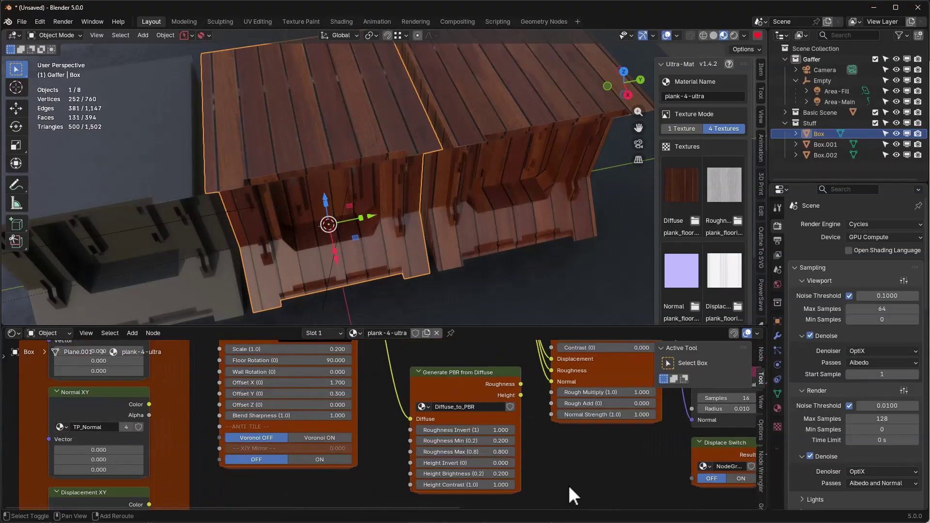
pyautogui.moveTo(368, 204); pyautogui.dragTo(371, 310, button='middle')
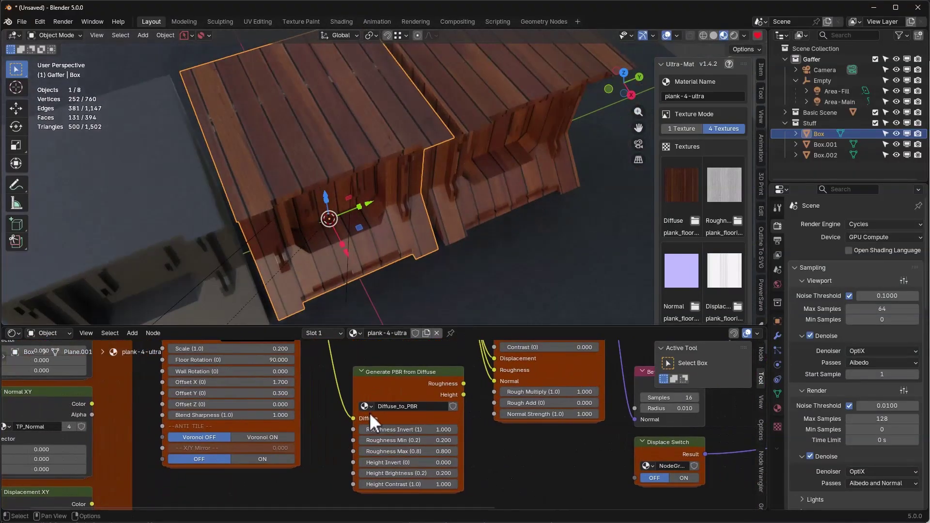
pyautogui.moveTo(503, 469); pyautogui.dragTo(467, 482, button='middle')
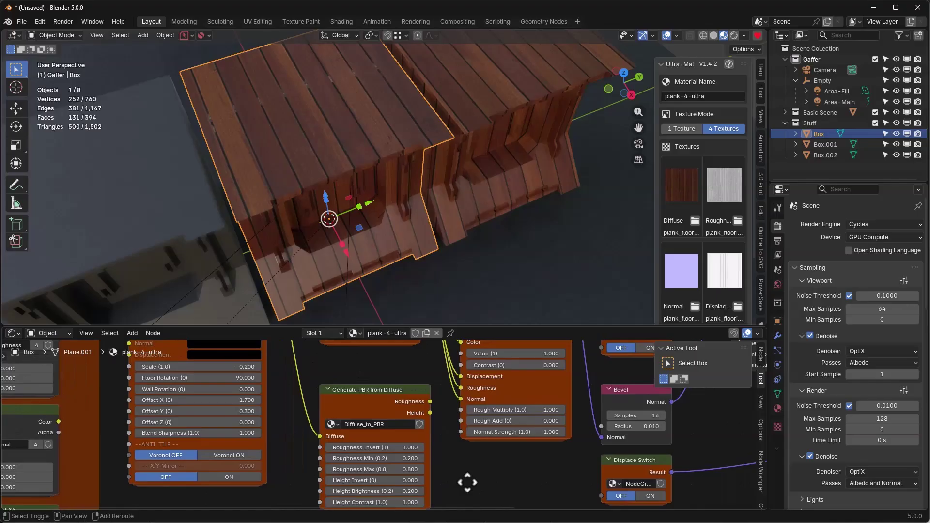
pyautogui.scroll(2, 385, 345)
pyautogui.click(315, 373)
pyautogui.scroll(-6, 313, 363)
pyautogui.moveTo(289, 379); pyautogui.dragTo(305, 347, button='middle')
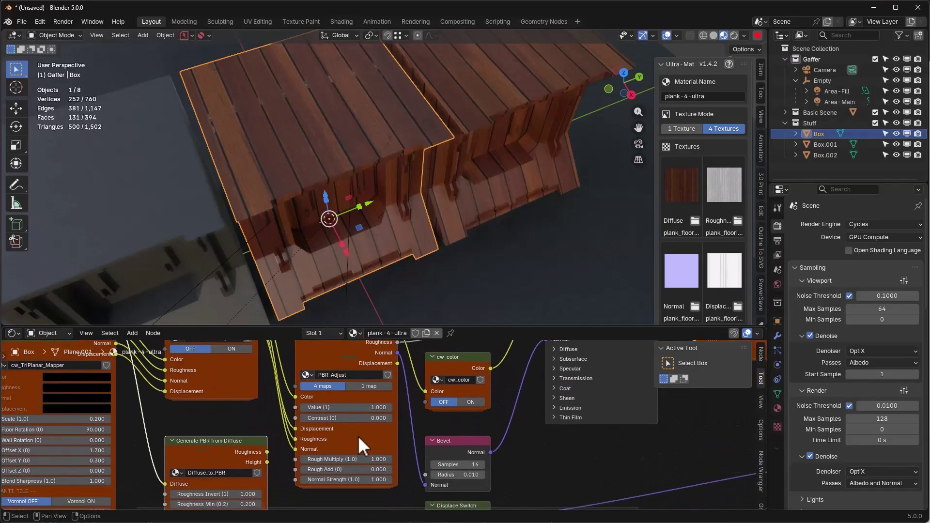
# Step: Try a Rough Multiply of 1.3 in the PBR Adjustments node, change it to 0.5 and check the box's surface
pyautogui.scroll(5, 358, 436)
pyautogui.keyDown('shift'); pyautogui.moveTo(345, 449); pyautogui.dragTo(342, 417, button='middle'); pyautogui.keyUp('shift')
pyautogui.moveTo(322, 446); pyautogui.dragTo(361, 445)
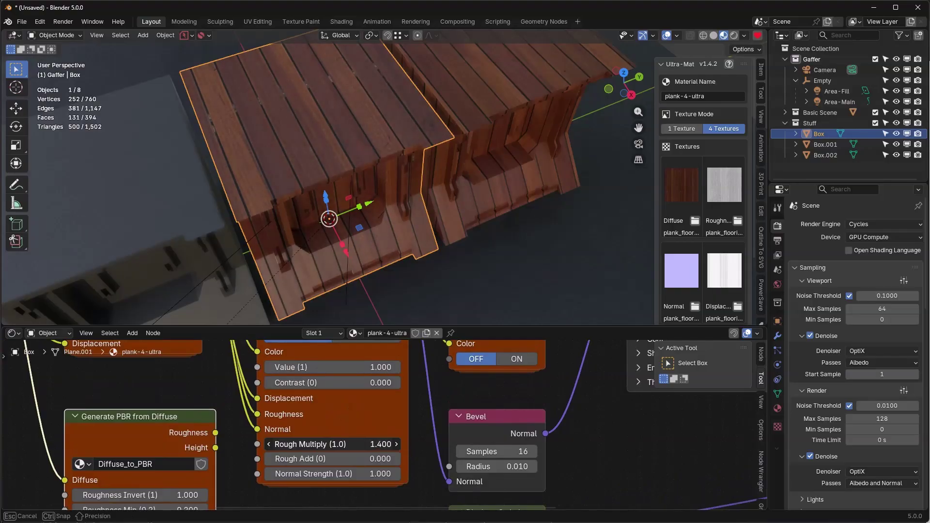
pyautogui.moveTo(361, 446); pyautogui.dragTo(355, 445)
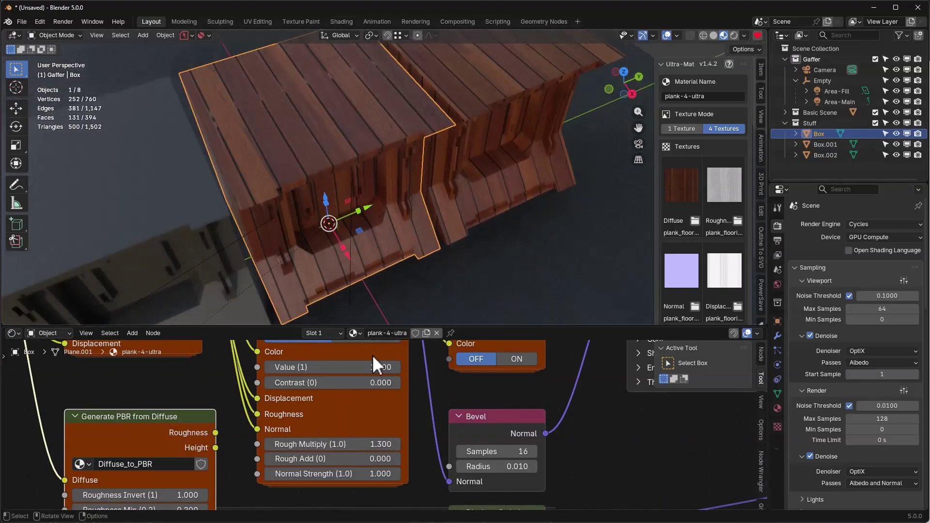
pyautogui.click(367, 445)
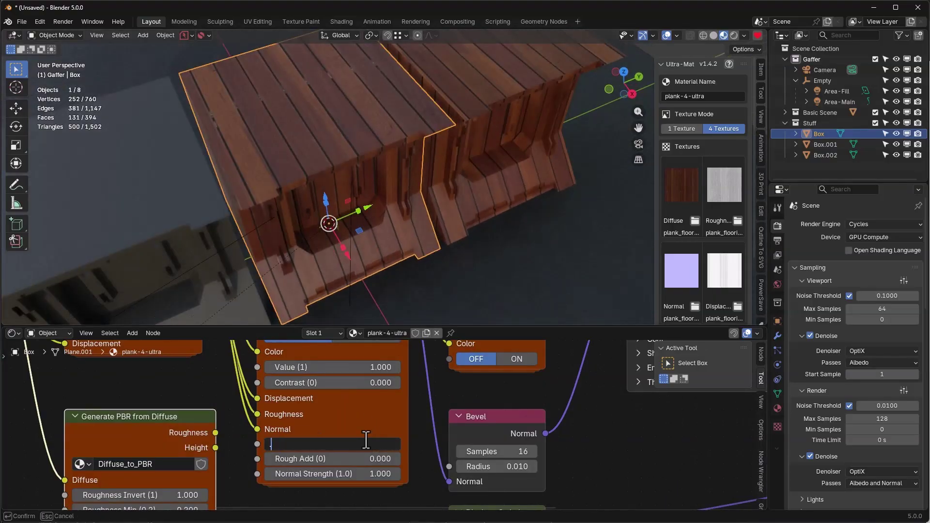
pyautogui.write('0.5')
pyautogui.press('Return')
pyautogui.moveTo(321, 300); pyautogui.dragTo(313, 147, button='middle')
# Step: Set Rough Add to 1, lower it to about -0.4 and inspect the reflections on the box
pyautogui.click(356, 460)
pyautogui.write('1.2')
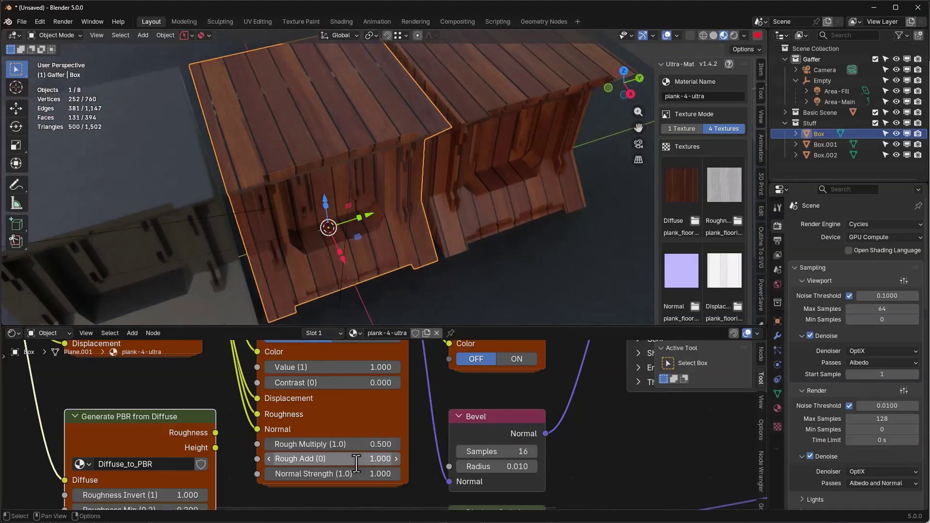
pyautogui.press('Return')
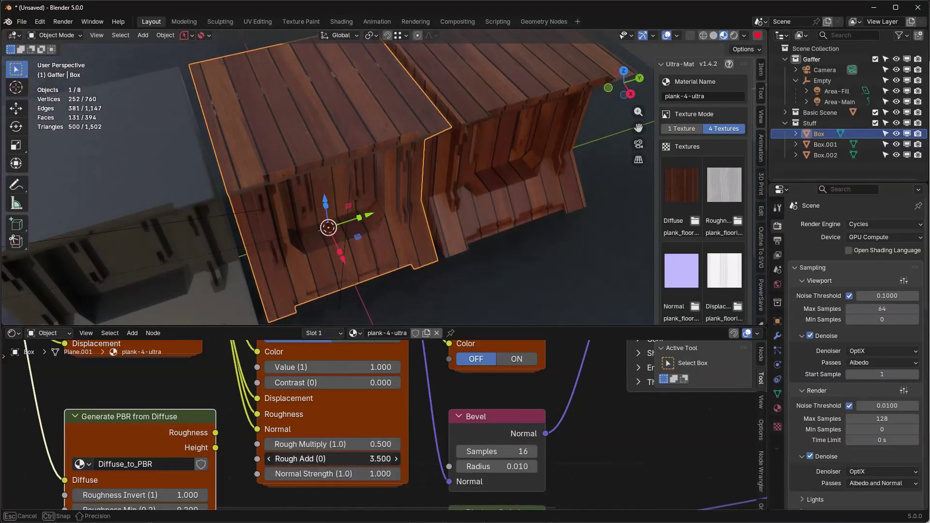
pyautogui.moveTo(356, 459); pyautogui.dragTo(315, 459)
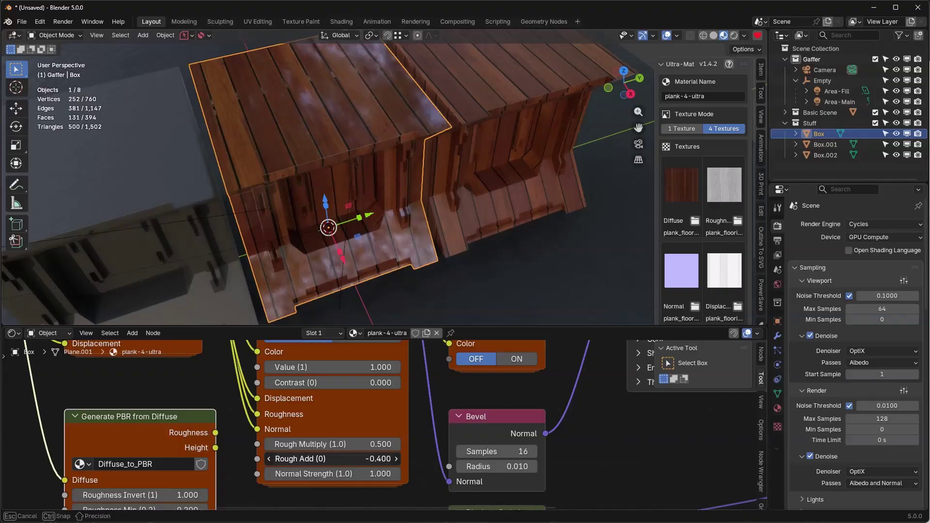
pyautogui.moveTo(361, 190)
pyautogui.mouseDown(button='middle')
pyautogui.moveTo(281, 186)
pyautogui.moveTo(358, 185)
pyautogui.mouseUp(button='middle')
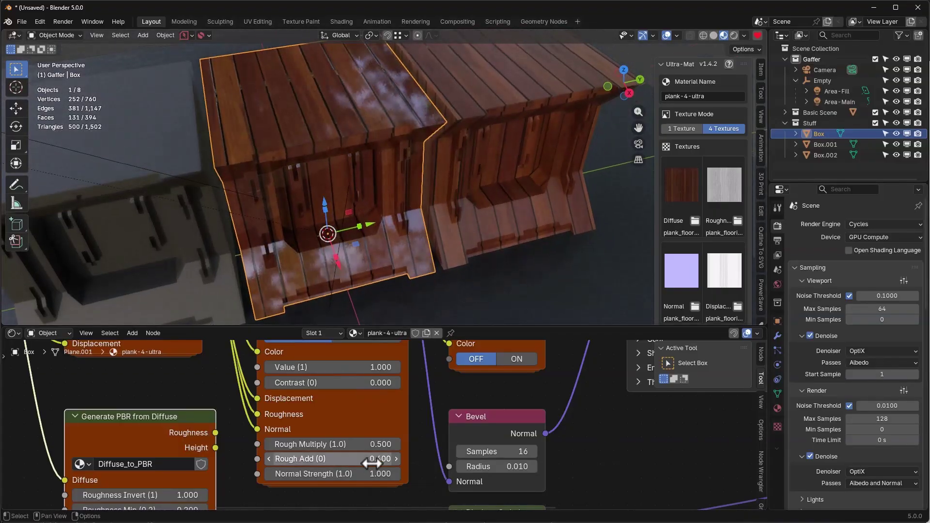
# Step: Reset Rough Multiply to 1 and Rough Add to 0 in the PBR Adjustments node, and check the box's surface
pyautogui.click(349, 444)
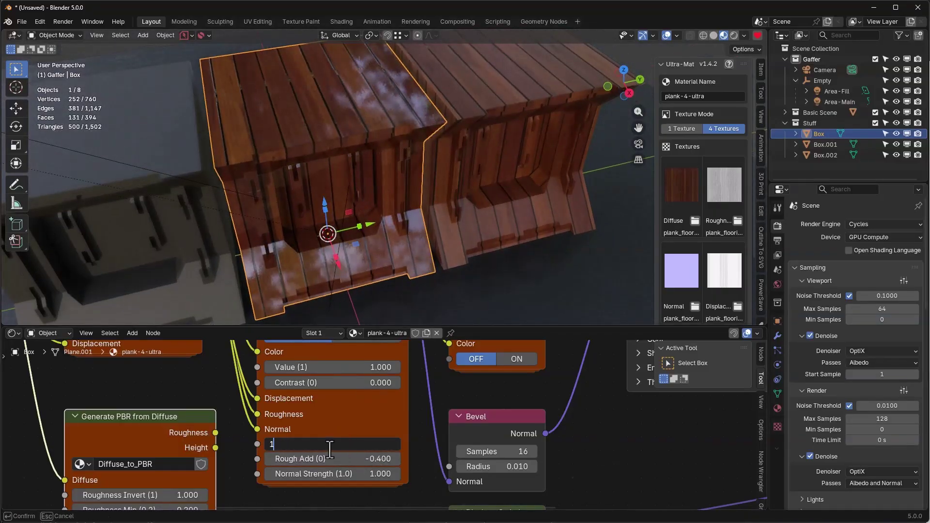
pyautogui.write('1')
pyautogui.press('Return')
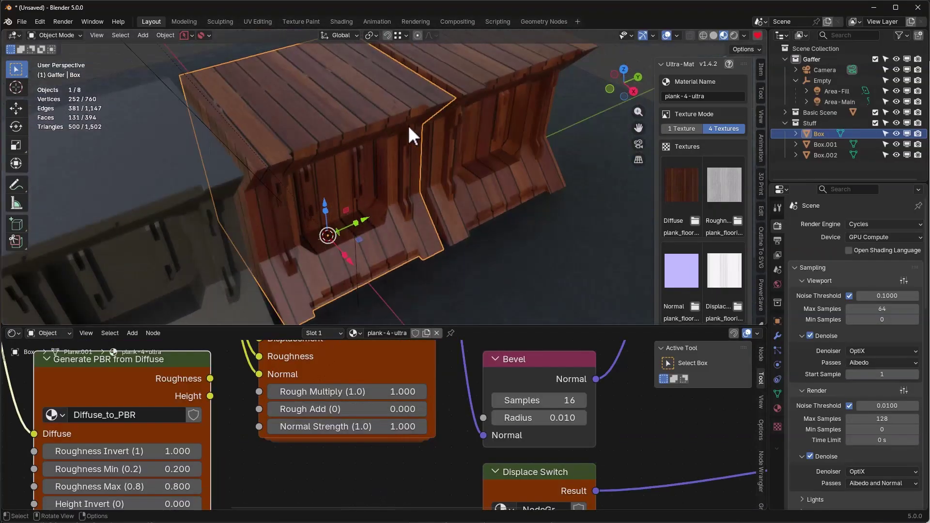
pyautogui.keyDown('shift'); pyautogui.moveTo(374, 109); pyautogui.dragTo(371, 140, button='middle'); pyautogui.keyUp('shift')
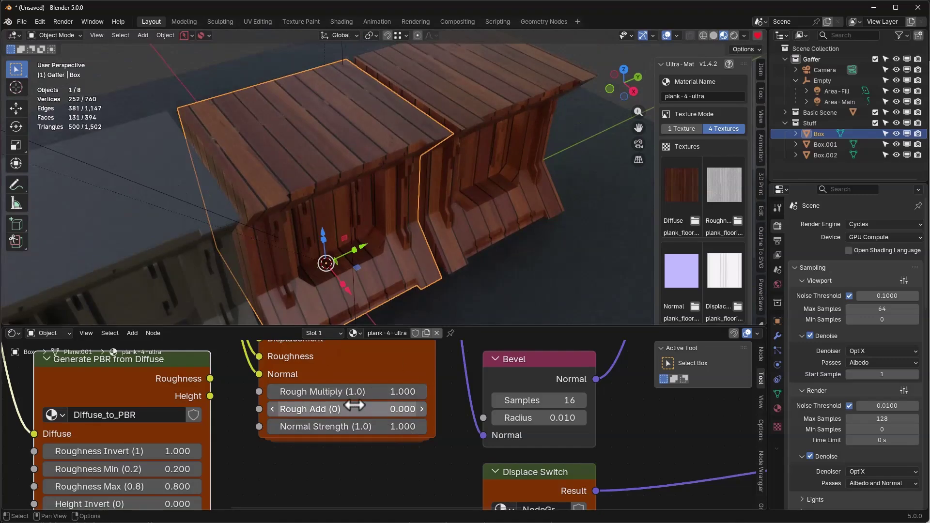
pyautogui.scroll(-4, 450, 432)
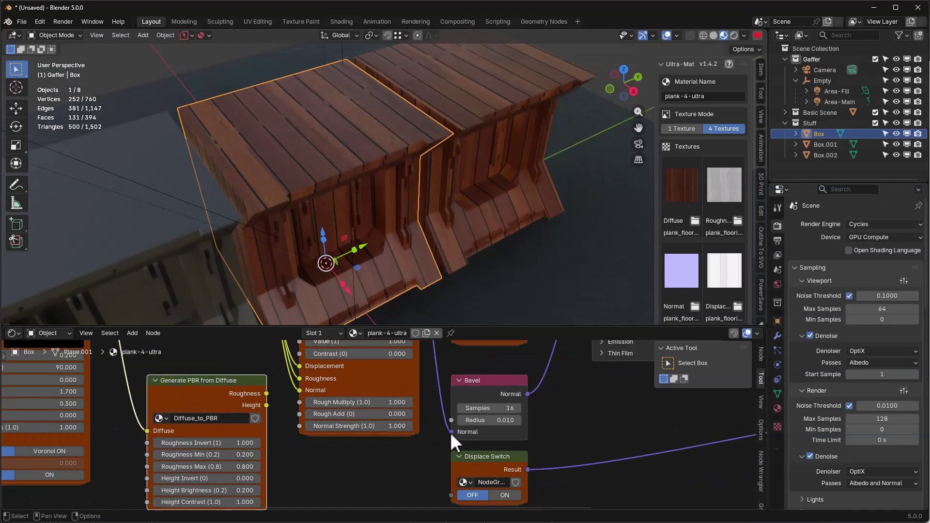
pyautogui.moveTo(503, 447); pyautogui.dragTo(540, 489, button='middle')
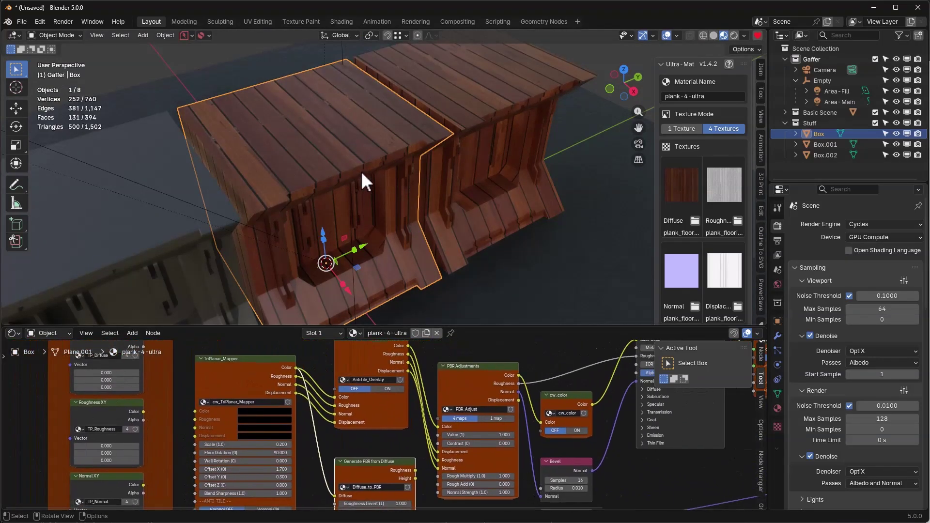
# Step: Copy the plank-4-ultra material from Box to the neighbouring Box.001
pyautogui.keyDown('shift'); pyautogui.click(167, 215); pyautogui.keyUp('shift')
pyautogui.keyDown('shift'); pyautogui.click(304, 127); pyautogui.keyUp('shift')
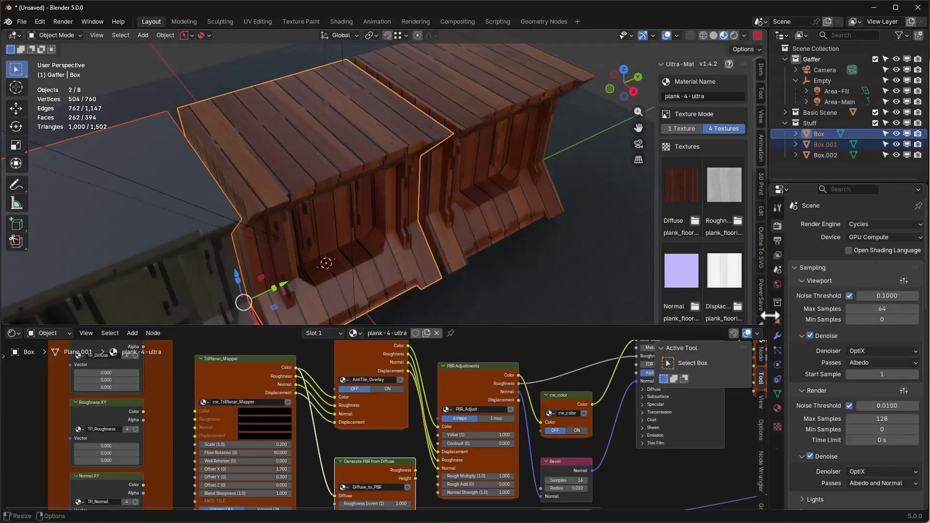
pyautogui.click(778, 411)
pyautogui.click(919, 250)
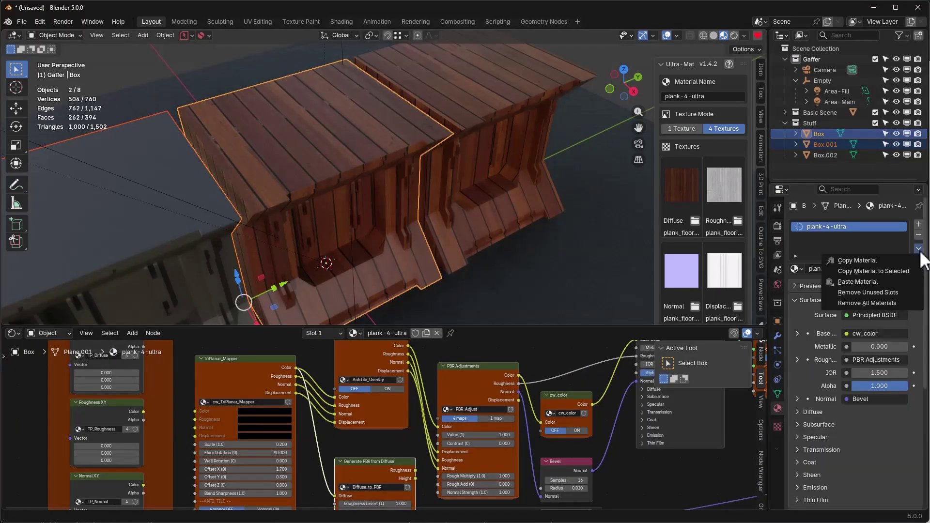
pyautogui.click(888, 269)
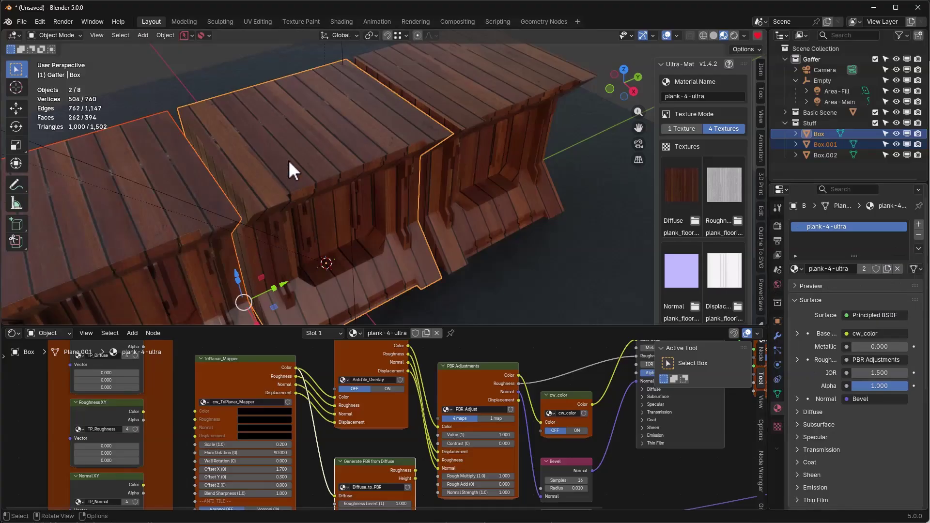
pyautogui.scroll(-3, 193, 213)
pyautogui.keyDown('shift'); pyautogui.moveTo(193, 214); pyautogui.dragTo(203, 204, button='middle'); pyautogui.keyUp('shift')
# Step: Create a one-texture Ultra-Mat material named plank-1-ultra and assign it to Box.001
pyautogui.click(230, 190)
pyautogui.scroll(2, 234, 185)
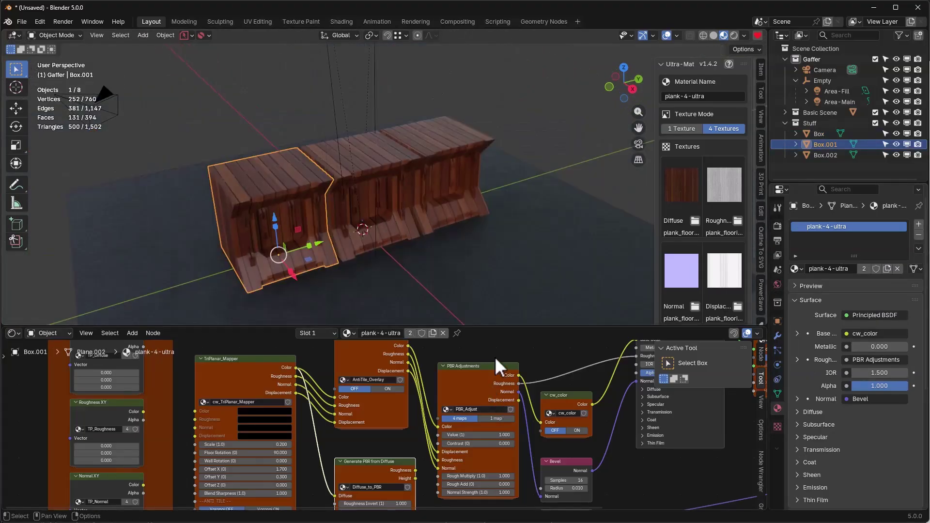
pyautogui.scroll(-6, 497, 359)
pyautogui.click(695, 128)
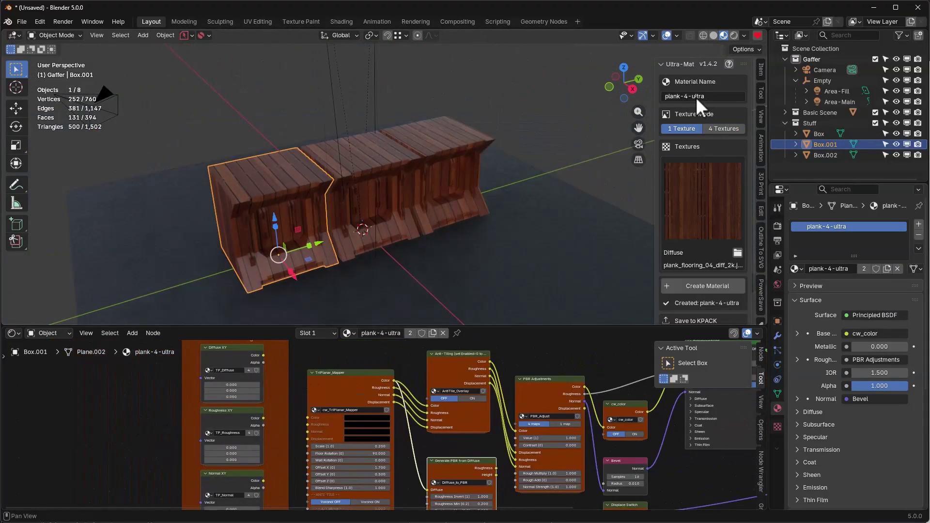
pyautogui.click(686, 96)
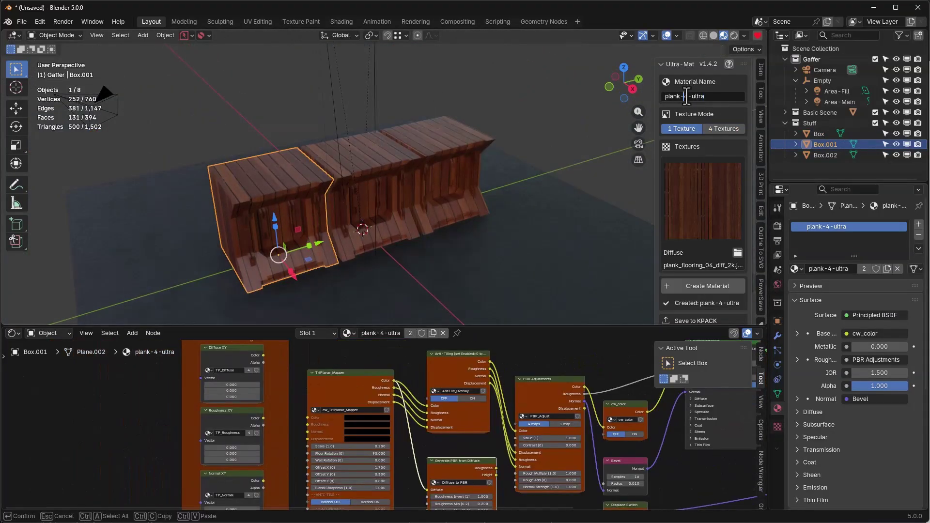
pyautogui.press('Return')
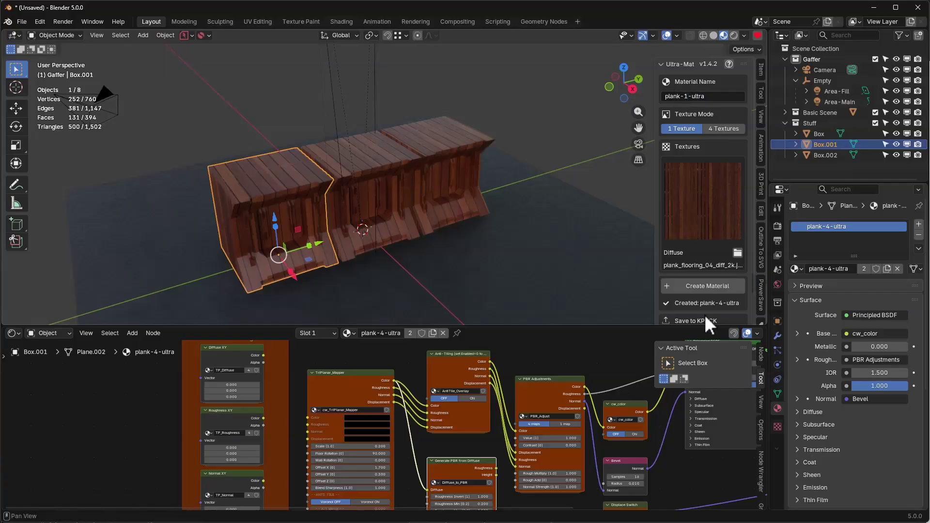
pyautogui.click(712, 287)
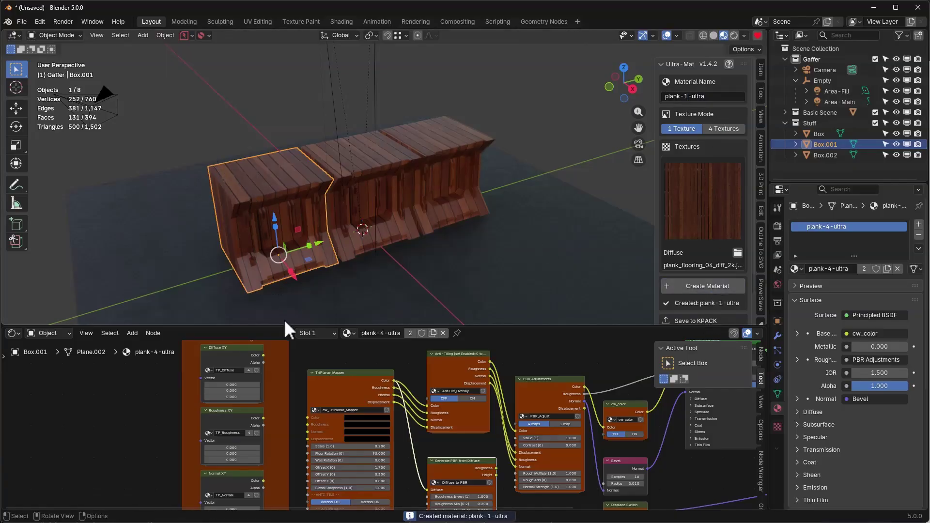
pyautogui.click(349, 333)
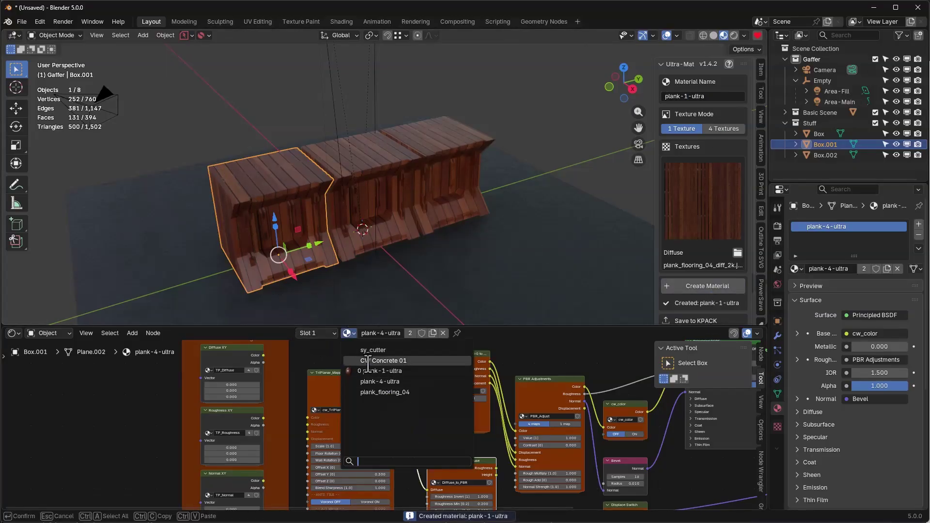
pyautogui.click(373, 369)
# Step: Set the TriPlanar_Mapper's Scale to 0.2 and Floor Rotation to 90 in the plank-1-ultra material
pyautogui.scroll(4, 490, 388)
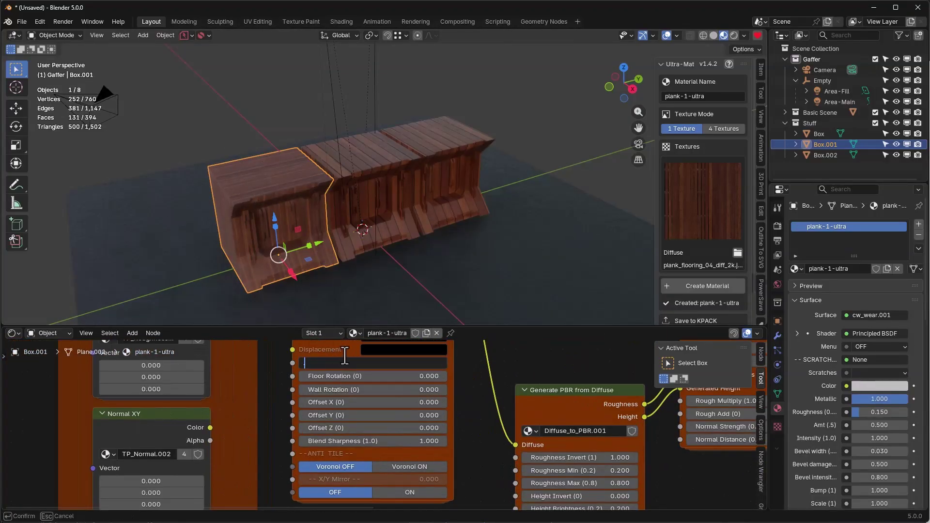
pyautogui.write('.2')
pyautogui.press('Return')
pyautogui.click(410, 377)
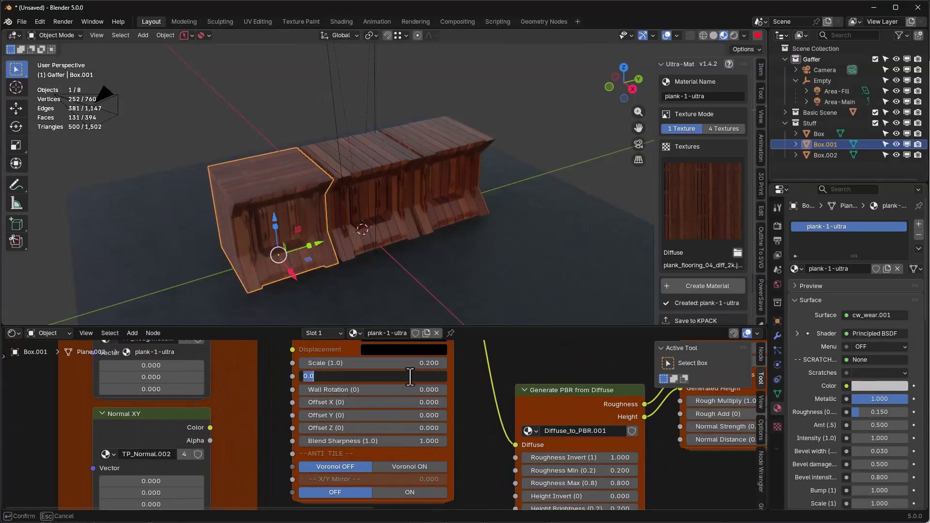
pyautogui.write('90')
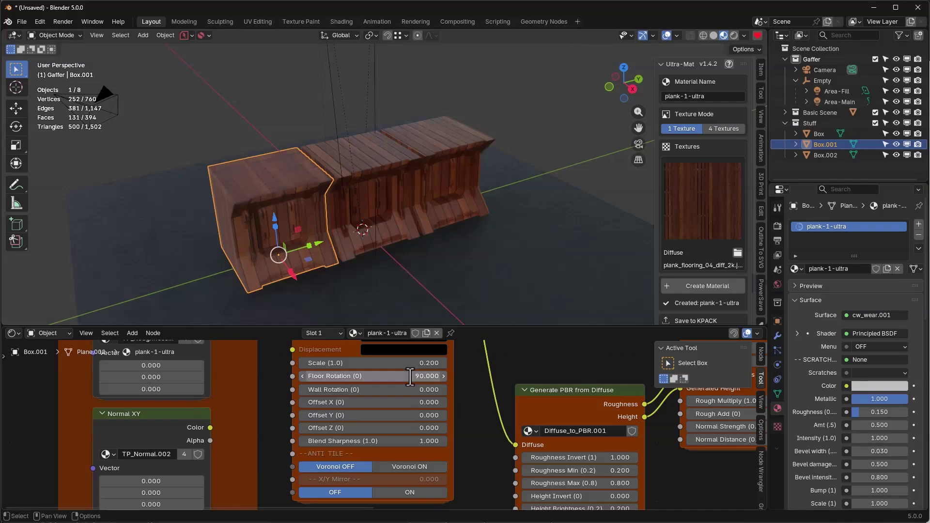
pyautogui.press('Return')
# Step: Examine the plank-1-ultra node setup, including its Diffuse XY texture node, and compare the wood surfaces of the three boxes
pyautogui.scroll(4, 349, 165)
pyautogui.scroll(-4, 297, 390)
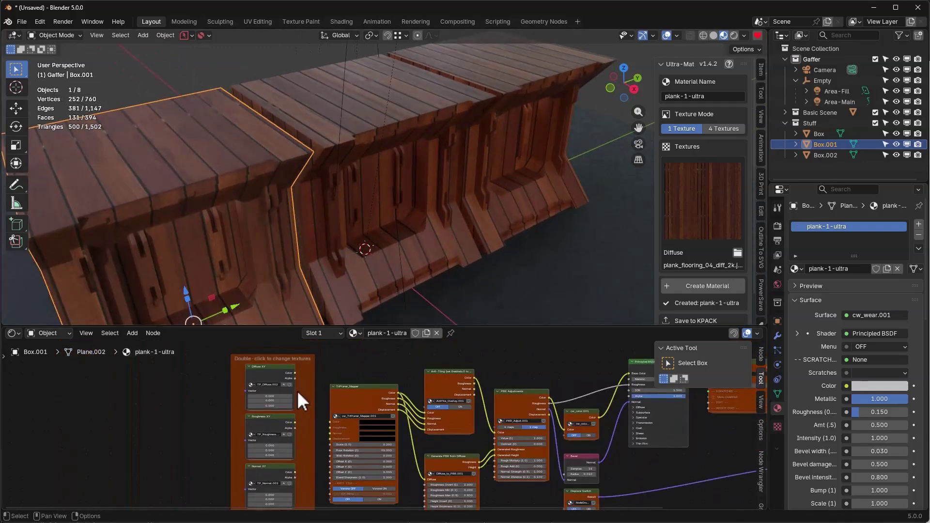
pyautogui.click(276, 371)
pyautogui.scroll(1, 286, 376)
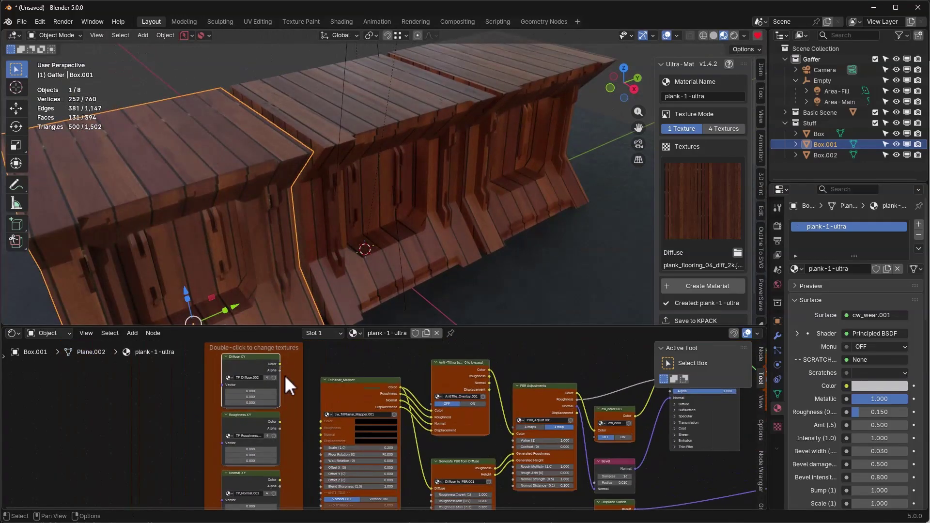
pyautogui.moveTo(352, 363); pyautogui.dragTo(342, 400, button='middle')
pyautogui.moveTo(342, 150); pyautogui.dragTo(431, 190, button='middle')
pyautogui.scroll(3, 390, 162)
pyautogui.scroll(2, 390, 162)
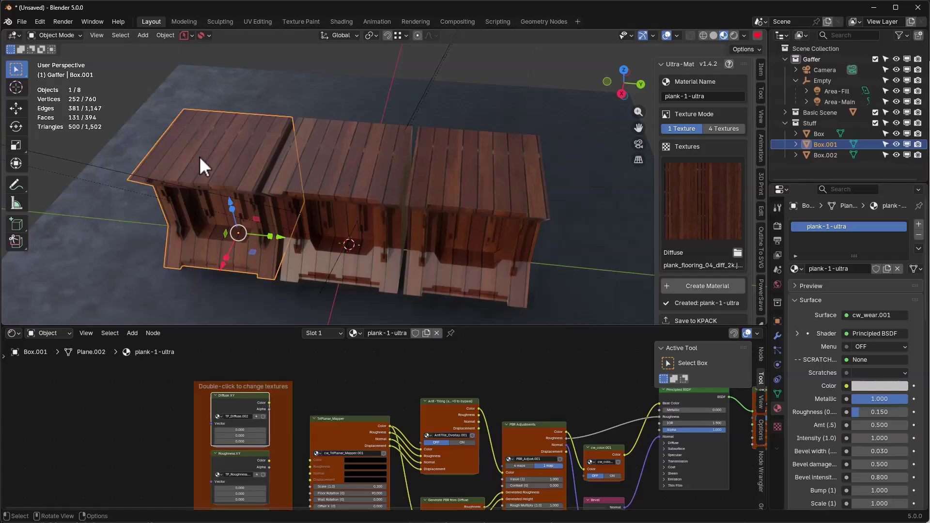
pyautogui.scroll(2, 435, 156)
pyautogui.scroll(-3, 448, 149)
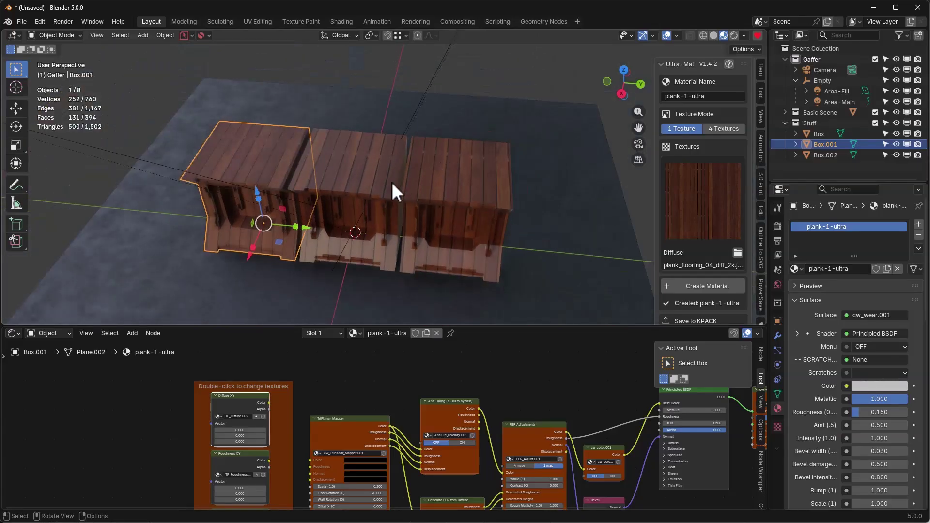
# Step: Preview the Roughness texture of the plank_flooring_04 material directly on Box.002
pyautogui.click(484, 210)
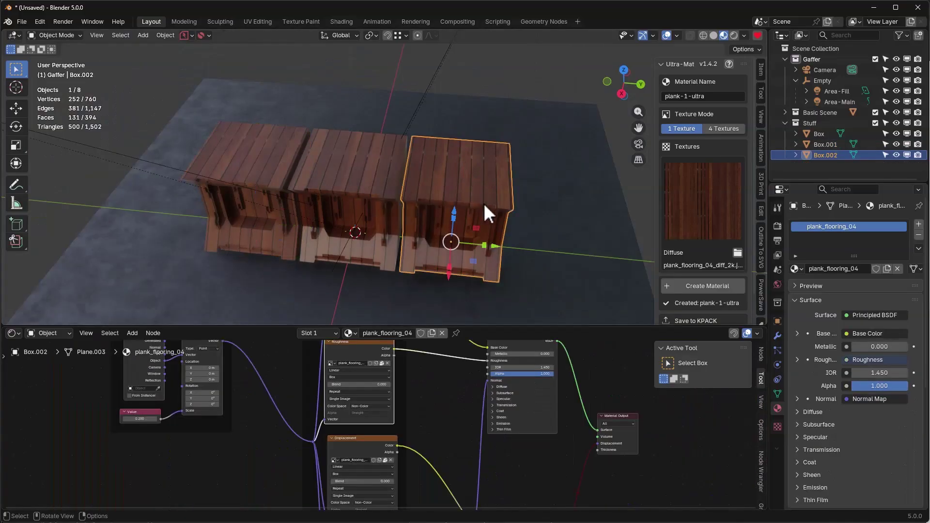
pyautogui.moveTo(484, 394); pyautogui.dragTo(485, 522, button='middle')
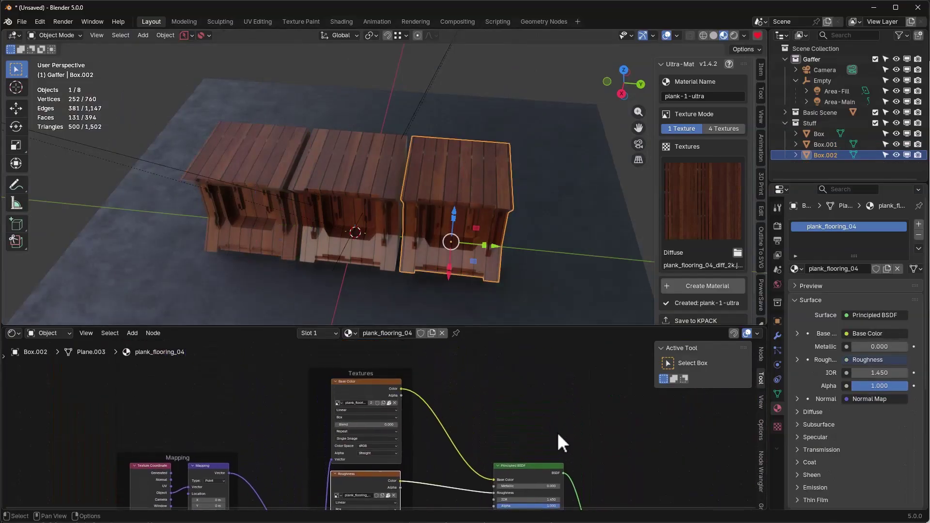
pyautogui.moveTo(565, 440); pyautogui.dragTo(534, 394, button='middle')
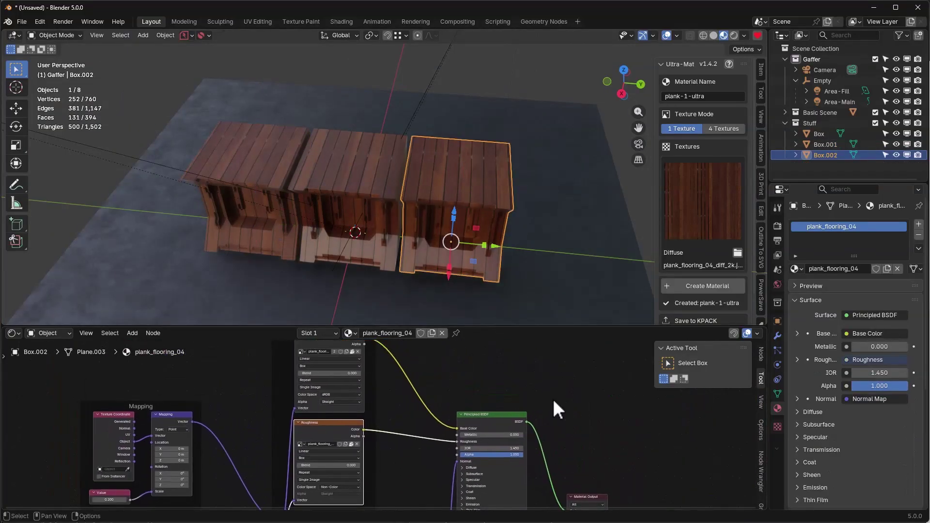
pyautogui.scroll(3, 369, 442)
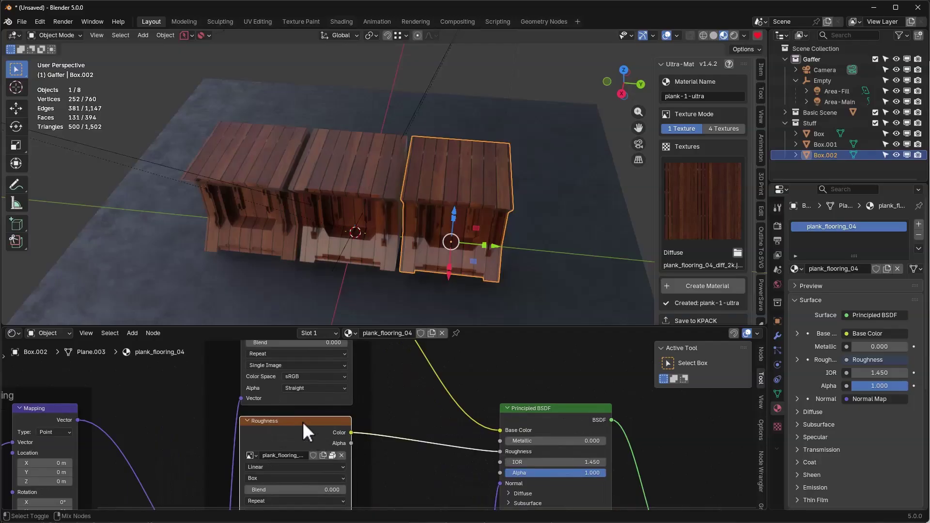
pyautogui.keyDown('ctrl'); pyautogui.keyDown('shift'); pyautogui.click(303, 420); pyautogui.keyUp('shift'); pyautogui.keyUp('ctrl')
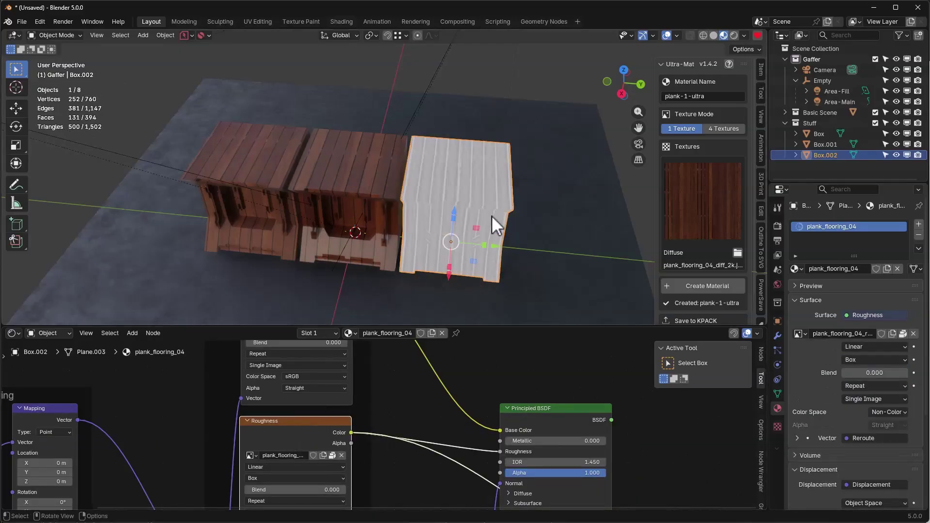
pyautogui.scroll(2, 492, 216)
pyautogui.moveTo(474, 147); pyautogui.dragTo(493, 189, button='middle')
# Step: Preview the PBR Adjustments node's Roughness output directly on Box.001 for comparison with Box.002
pyautogui.click(228, 155)
pyautogui.scroll(-2, 455, 379)
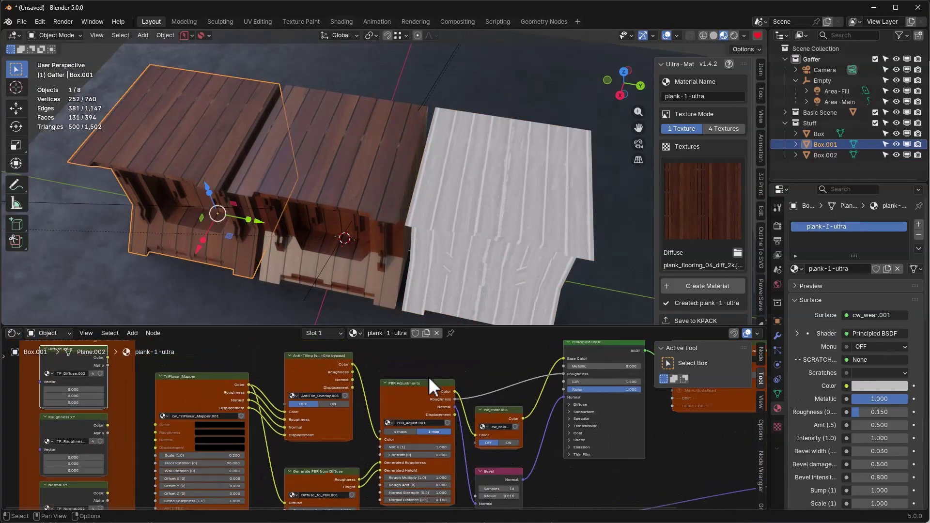
pyautogui.scroll(1, 428, 376)
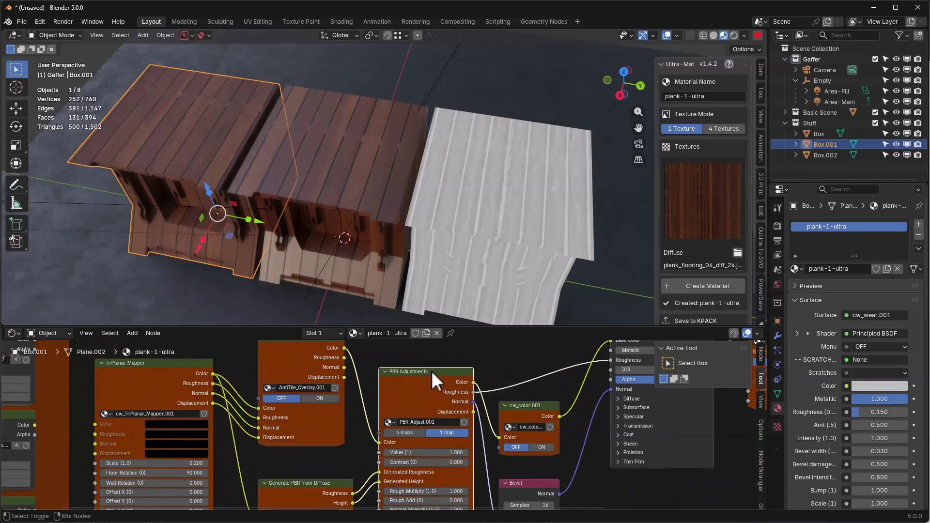
pyautogui.keyDown('ctrl'); pyautogui.keyDown('shift'); pyautogui.click(430, 371); pyautogui.keyUp('shift'); pyautogui.keyUp('ctrl')
pyautogui.scroll(-2, 649, 476)
pyautogui.moveTo(691, 468); pyautogui.dragTo(655, 471, button='middle')
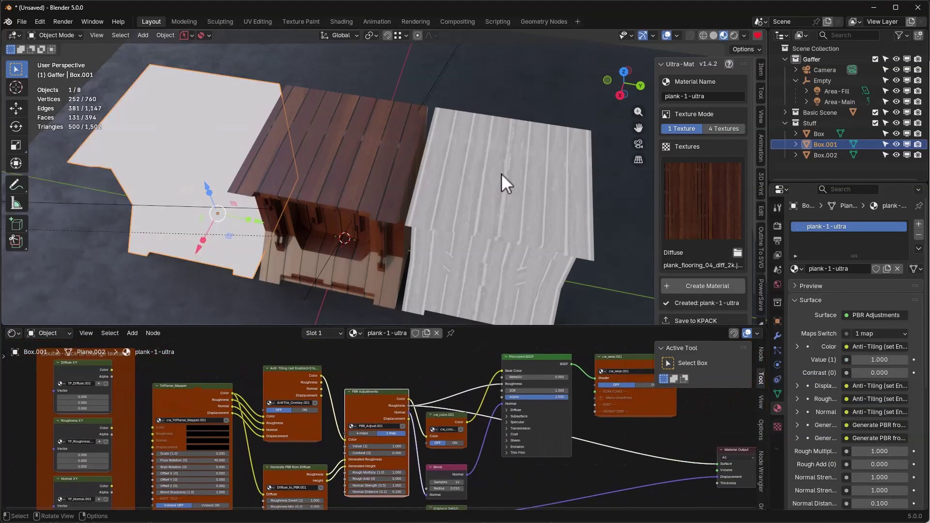
pyautogui.moveTo(456, 361); pyautogui.dragTo(498, 345, button='middle')
pyautogui.scroll(-1, 393, 409)
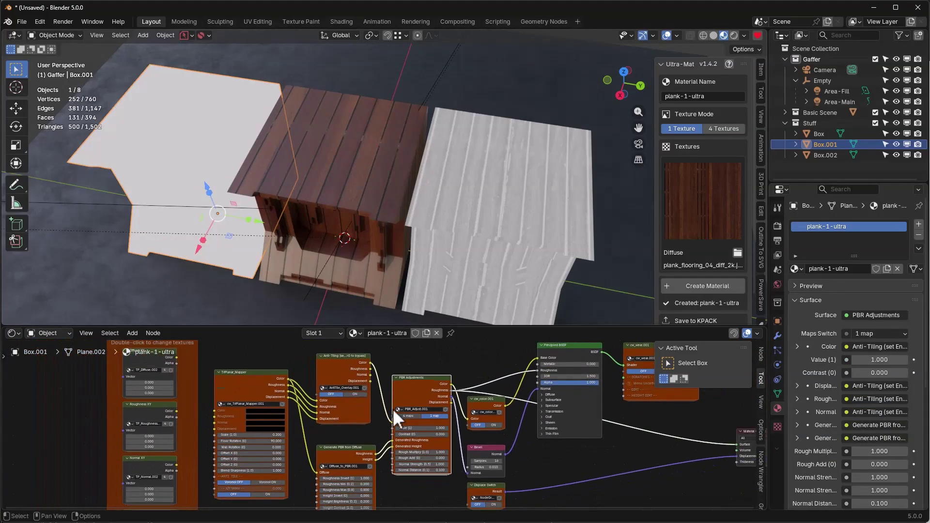
# Step: Preview the Generate PBR from Diffuse node's Roughness output on Box.001 and check its link to the Material Output
pyautogui.scroll(6, 383, 424)
pyautogui.moveTo(348, 447); pyautogui.dragTo(365, 383, button='middle')
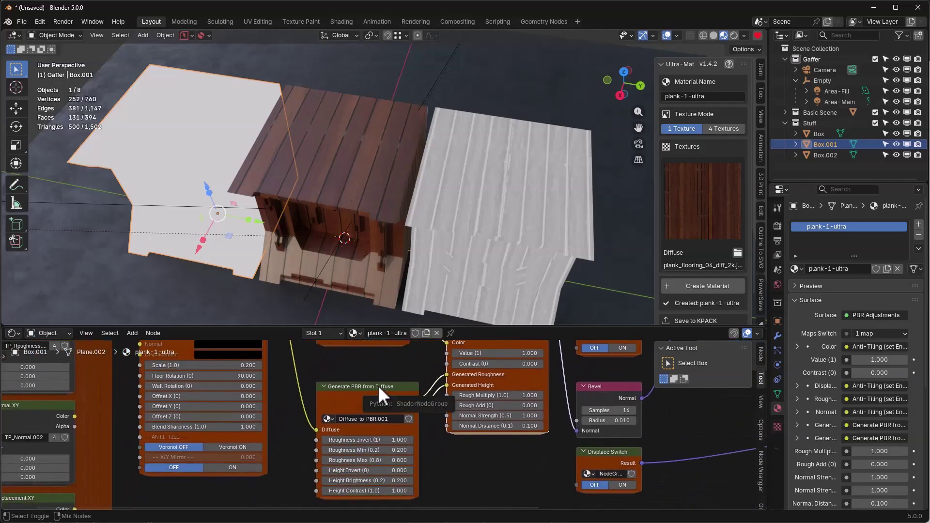
pyautogui.keyDown('ctrl'); pyautogui.keyDown('shift'); pyautogui.click(377, 386); pyautogui.keyUp('shift'); pyautogui.keyUp('ctrl')
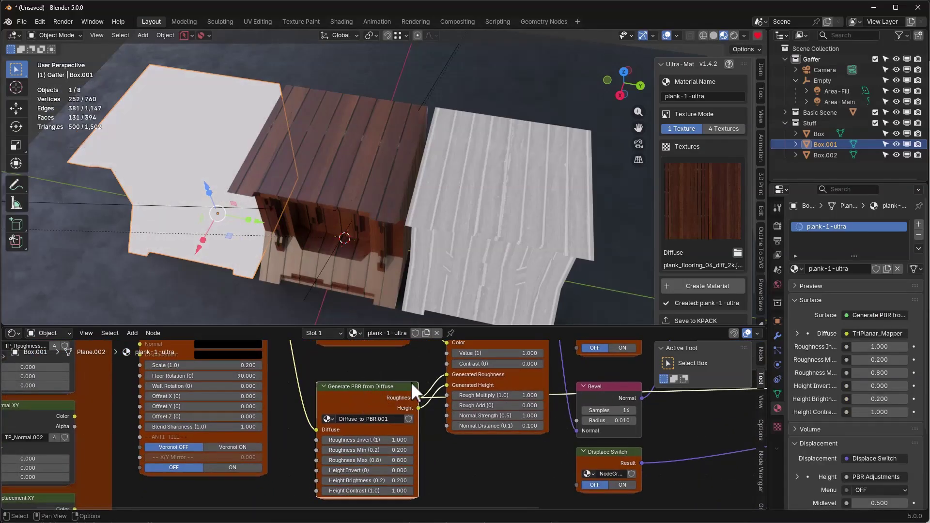
pyautogui.scroll(-5, 371, 373)
pyautogui.moveTo(377, 374); pyautogui.dragTo(225, 374, button='middle')
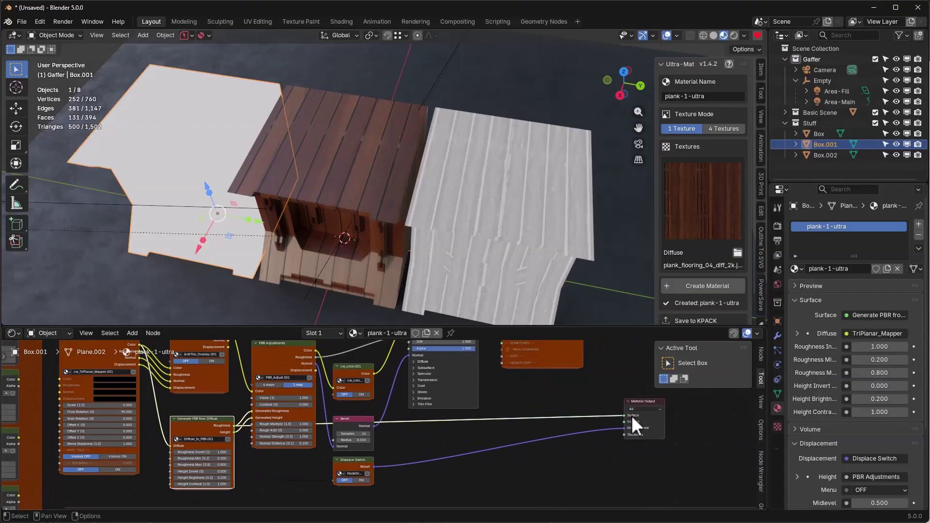
pyautogui.moveTo(536, 466); pyautogui.dragTo(706, 435, button='middle')
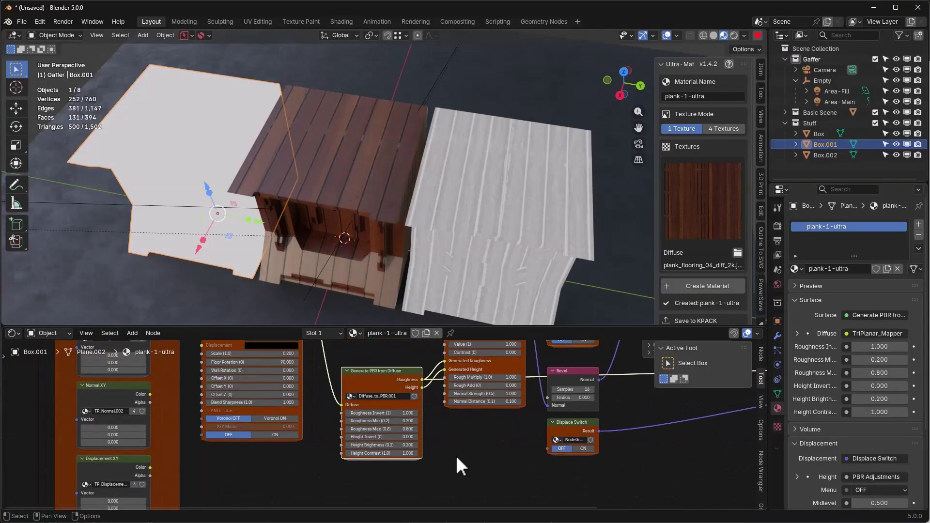
pyautogui.scroll(2, 457, 455)
pyautogui.moveTo(459, 458); pyautogui.dragTo(449, 478, button='middle')
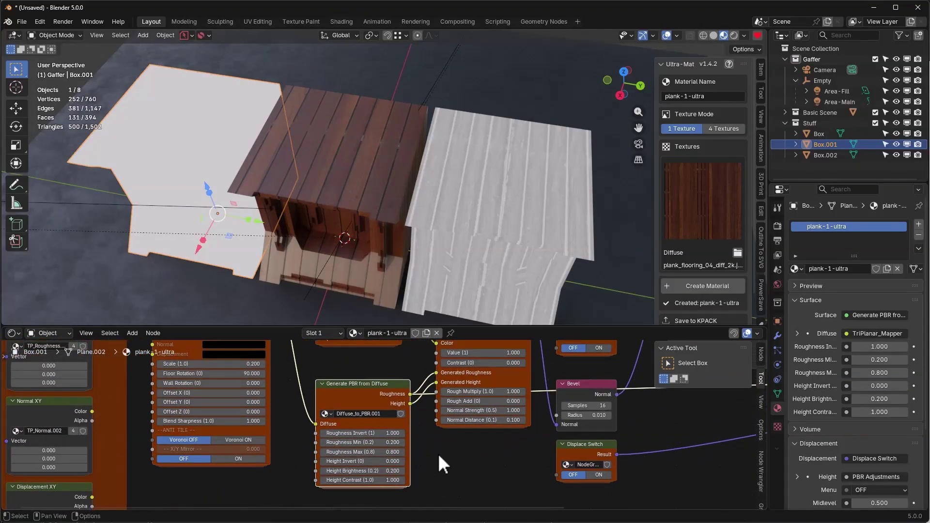
# Step: Preview the finished cw_wear.001 shader on Box.001, then the Generate PBR from Diffuse node's Roughness output again
pyautogui.scroll(-4, 427, 451)
pyautogui.moveTo(577, 482); pyautogui.dragTo(530, 394, button='middle')
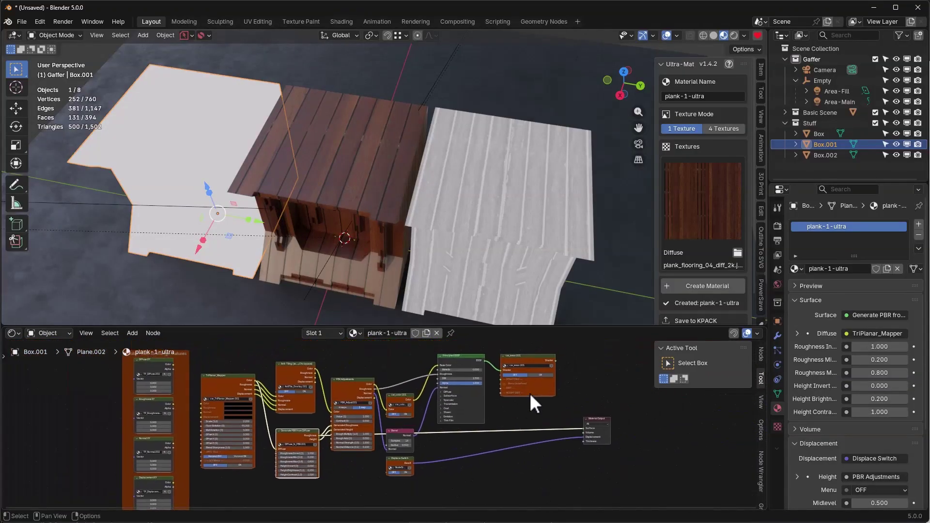
pyautogui.keyDown('ctrl'); pyautogui.keyDown('shift'); pyautogui.click(530, 357); pyautogui.keyUp('shift'); pyautogui.keyUp('ctrl')
pyautogui.keyDown('ctrl'); pyautogui.keyDown('shift'); pyautogui.click(297, 433); pyautogui.keyUp('shift'); pyautogui.keyUp('ctrl')
pyautogui.moveTo(349, 473); pyautogui.dragTo(488, 452, button='middle')
pyautogui.scroll(5, 368, 390)
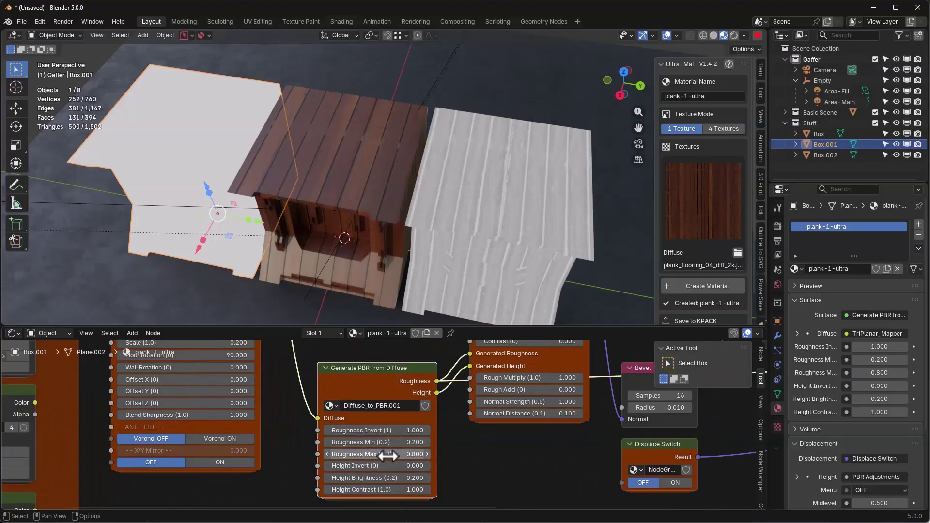
# Step: Try Roughness Invert 0, Roughness Min 0.05 and Roughness Max 1 on the Generate PBR from Diffuse node
pyautogui.moveTo(396, 456); pyautogui.dragTo(366, 442)
pyautogui.moveTo(396, 454); pyautogui.dragTo(349, 454)
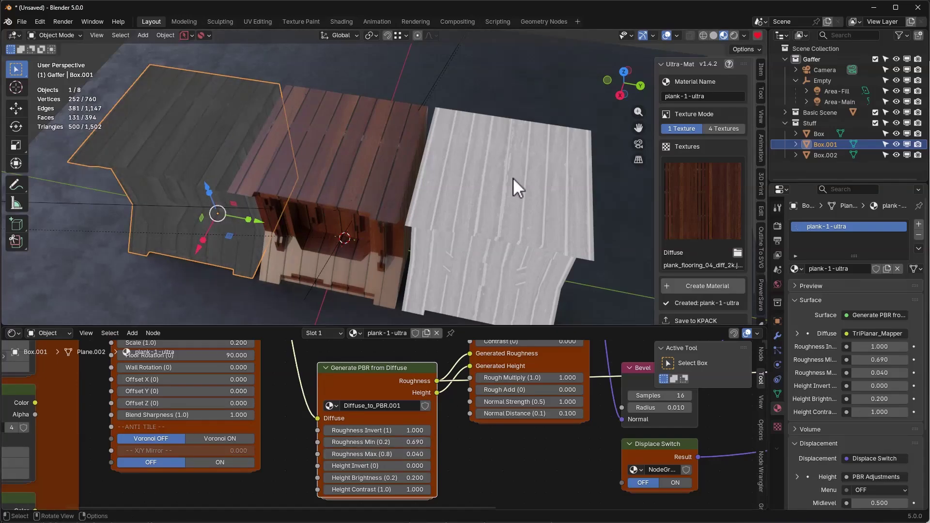
pyautogui.moveTo(383, 431); pyautogui.dragTo(407, 454)
# Step: Preview the PBR Adjustments node's Roughness output on Box.001 with the current generated roughness settings
pyautogui.moveTo(489, 474); pyautogui.dragTo(353, 372, button='middle')
pyautogui.scroll(-5, 374, 496)
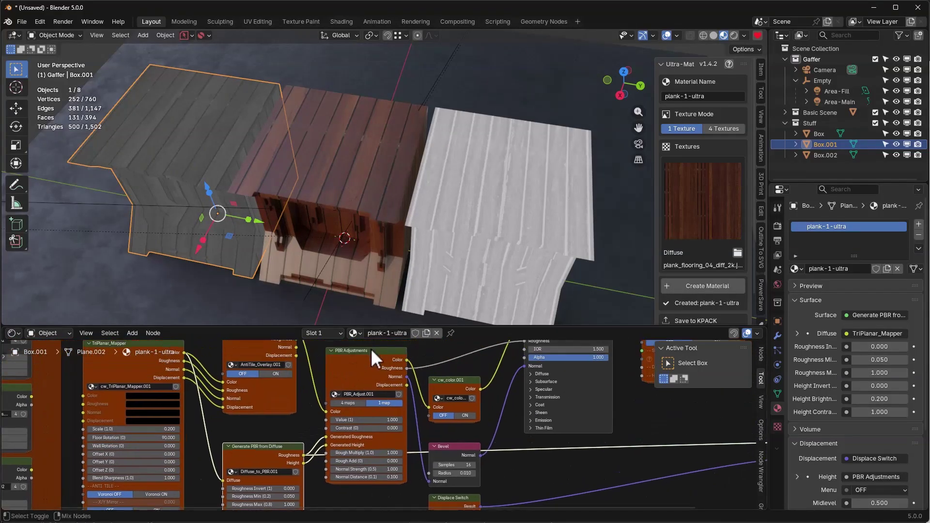
pyautogui.keyDown('ctrl'); pyautogui.keyDown('shift'); pyautogui.click(371, 351); pyautogui.keyUp('shift'); pyautogui.keyUp('ctrl')
pyautogui.keyDown('ctrl'); pyautogui.keyDown('shift'); pyautogui.click(371, 350); pyautogui.keyUp('shift'); pyautogui.keyUp('ctrl')
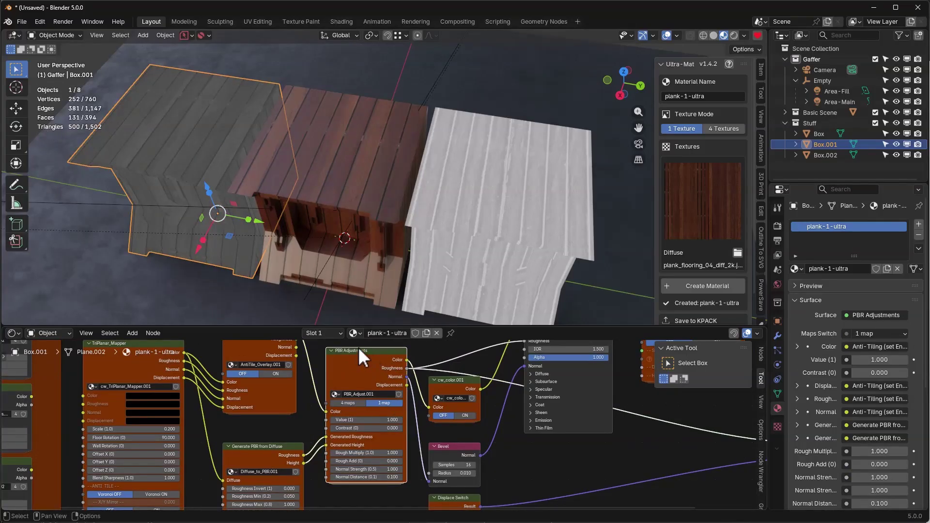
# Step: Set the PBR Adjustments node's Rough Multiply to 3.08 and Rough Add to 0.09
pyautogui.scroll(5, 360, 346)
pyautogui.moveTo(363, 386); pyautogui.dragTo(370, 334, button='middle')
pyautogui.moveTo(368, 414); pyautogui.dragTo(368, 414)
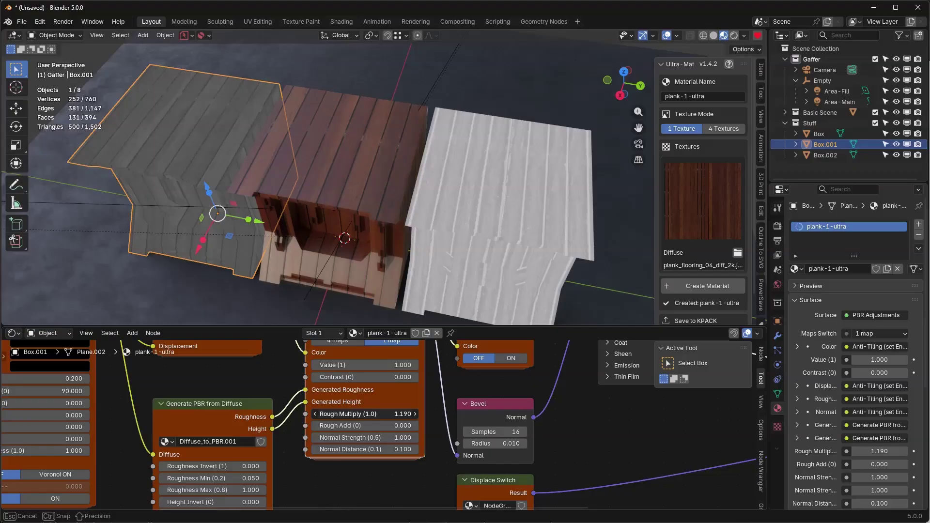
pyautogui.moveTo(361, 413)
pyautogui.mouseDown()
pyautogui.moveTo(352, 426)
pyautogui.moveTo(368, 426)
pyautogui.moveTo(359, 413)
pyautogui.moveTo(387, 414)
pyautogui.moveTo(348, 414)
pyautogui.moveTo(373, 426)
pyautogui.moveTo(357, 426)
pyautogui.moveTo(371, 414)
pyautogui.mouseUp()
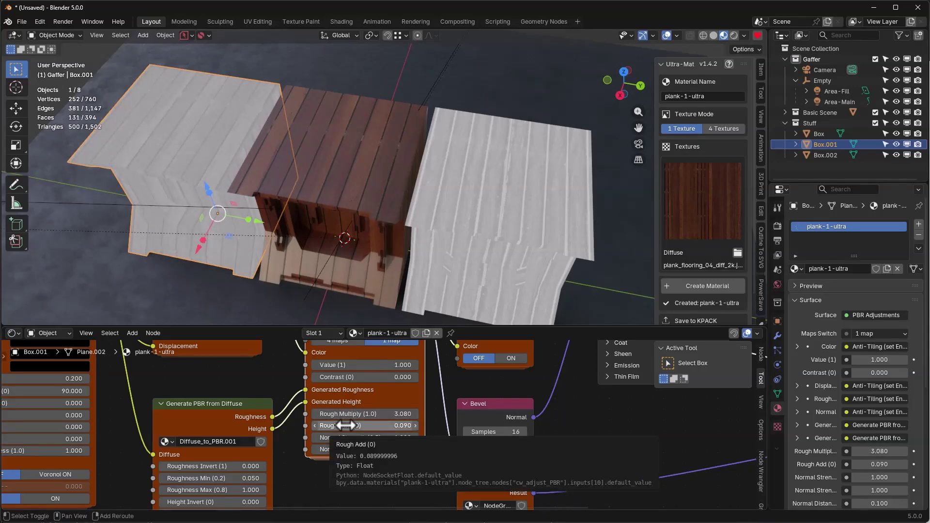
# Step: Set Roughness Invert to 1, Min to -1 and Max to 0.1 on Generate PBR from Diffuse while previewing its Roughness output
pyautogui.scroll(-1, 367, 426)
pyautogui.scroll(2, 367, 425)
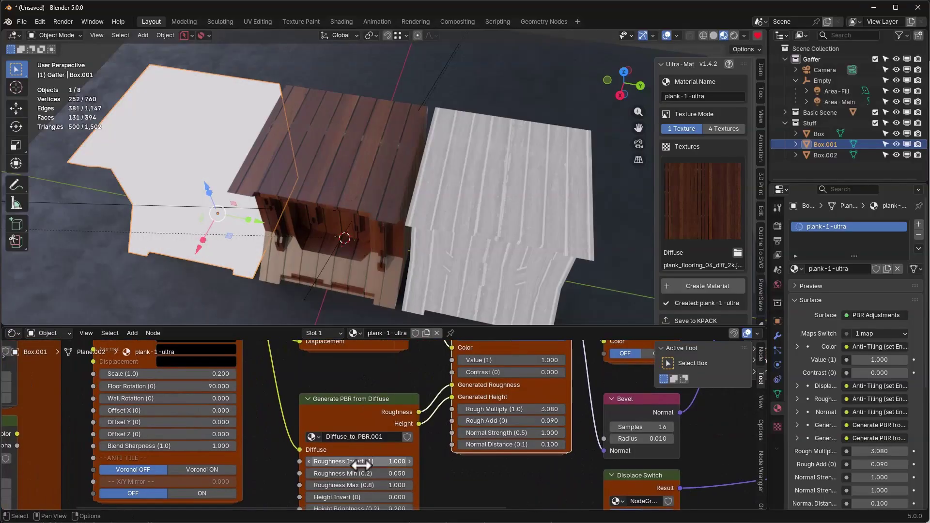
pyautogui.moveTo(398, 459); pyautogui.dragTo(351, 466)
pyautogui.keyDown('ctrl'); pyautogui.keyDown('shift'); pyautogui.click(370, 380); pyautogui.keyUp('shift'); pyautogui.keyUp('ctrl')
# Step: Preview the PBR Adjustments Roughness output on Box.001 and set Rough Multiply to 5.21 and Rough Add to 0.06
pyautogui.scroll(-4, 480, 487)
pyautogui.moveTo(495, 478); pyautogui.dragTo(403, 380, button='middle')
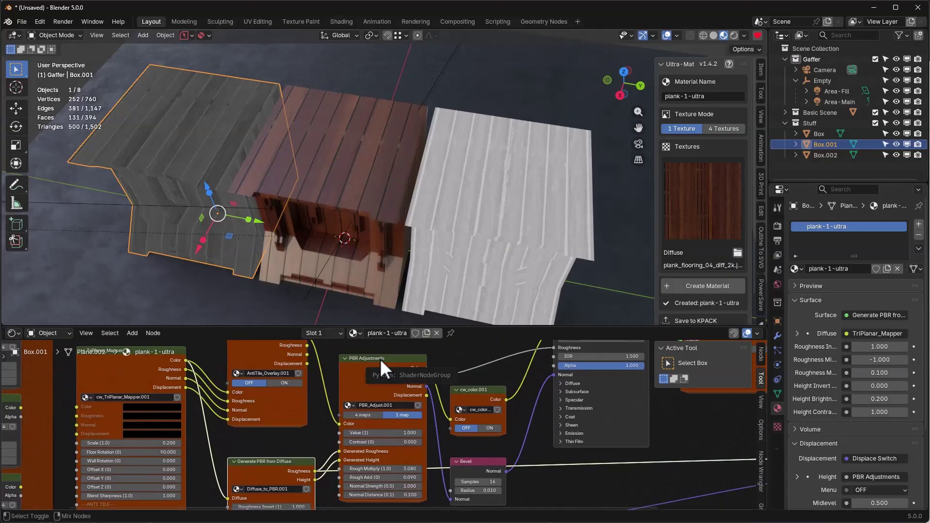
pyautogui.keyDown('ctrl'); pyautogui.keyDown('shift'); pyautogui.click(380, 359); pyautogui.keyUp('shift'); pyautogui.keyUp('ctrl')
pyautogui.keyDown('ctrl'); pyautogui.keyDown('shift'); pyautogui.click(379, 358); pyautogui.keyUp('shift'); pyautogui.keyUp('ctrl')
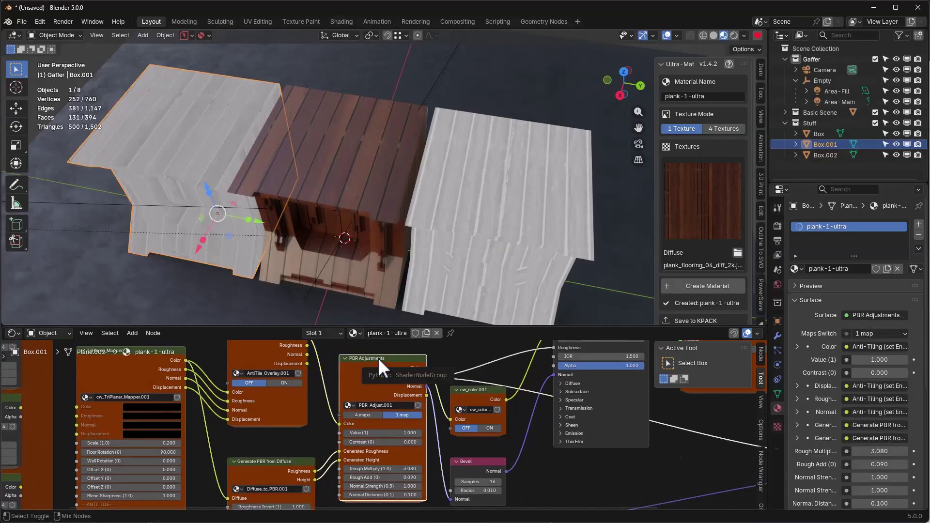
pyautogui.moveTo(377, 385); pyautogui.dragTo(386, 354, button='middle')
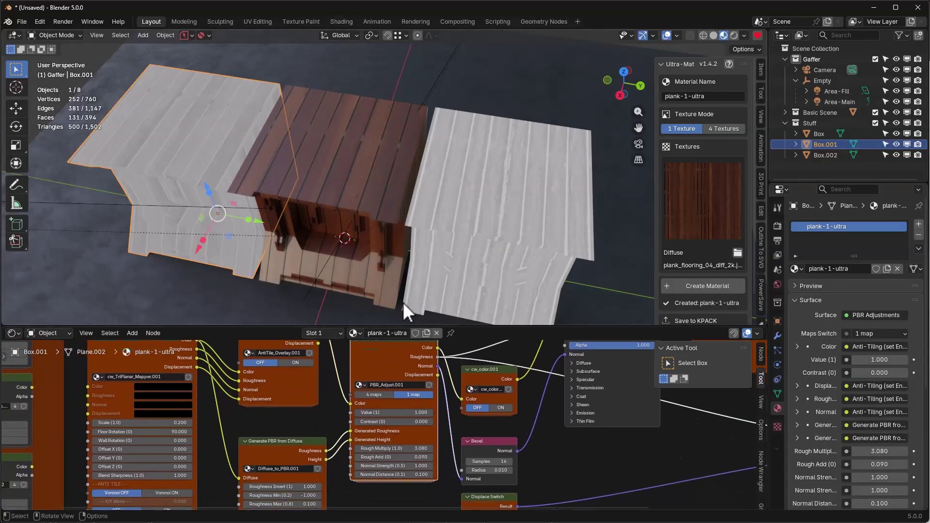
pyautogui.scroll(3, 396, 444)
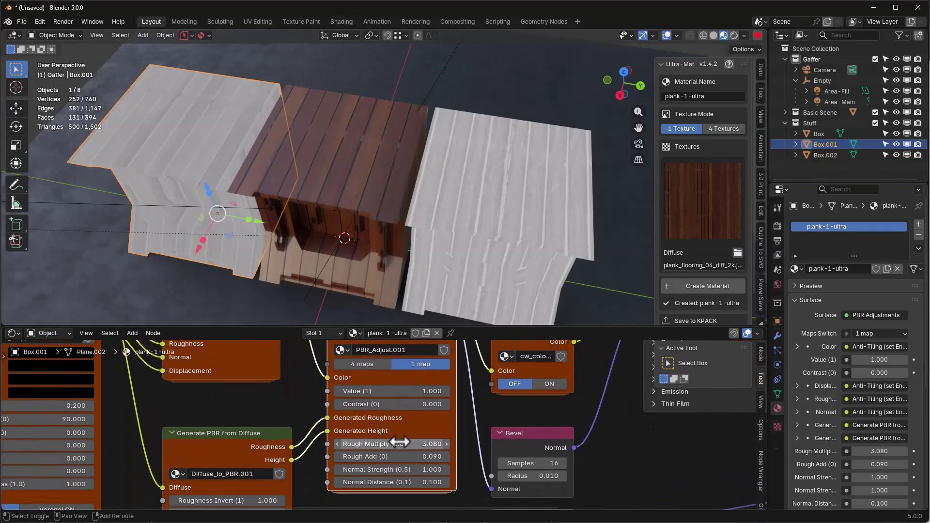
pyautogui.moveTo(401, 442); pyautogui.dragTo(400, 457)
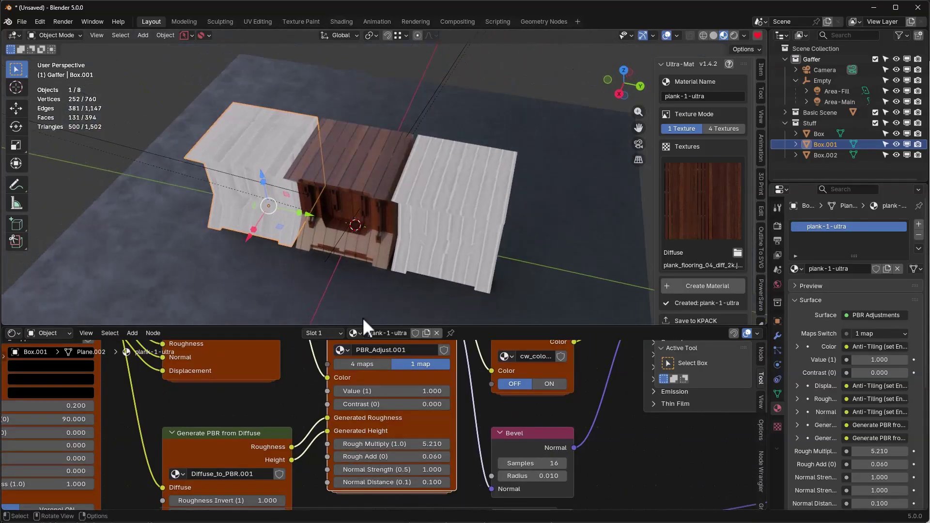
# Step: Unplug the Bevel's Normal link from the Principled BSDF in plank-1-ultra, reconnect it and mute the link
pyautogui.scroll(-3, 391, 388)
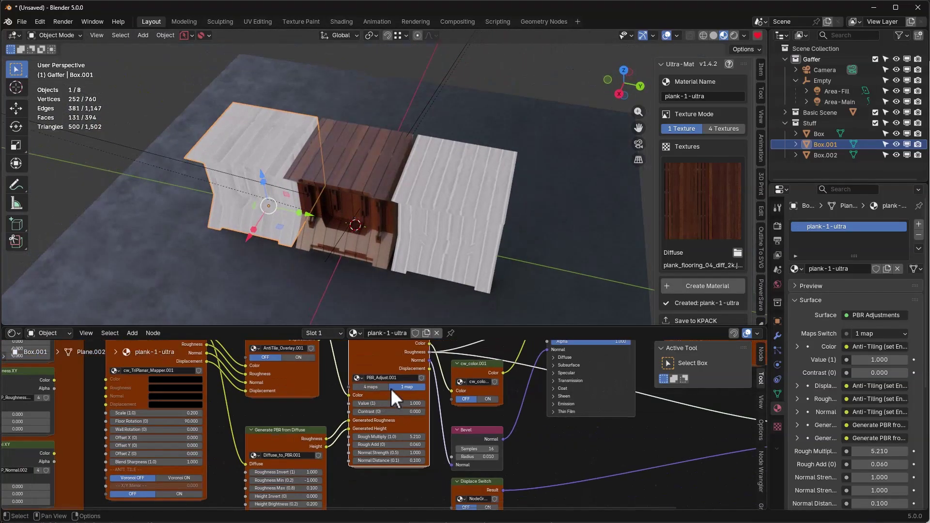
pyautogui.scroll(-3, 390, 388)
pyautogui.moveTo(388, 384); pyautogui.dragTo(371, 404, button='middle')
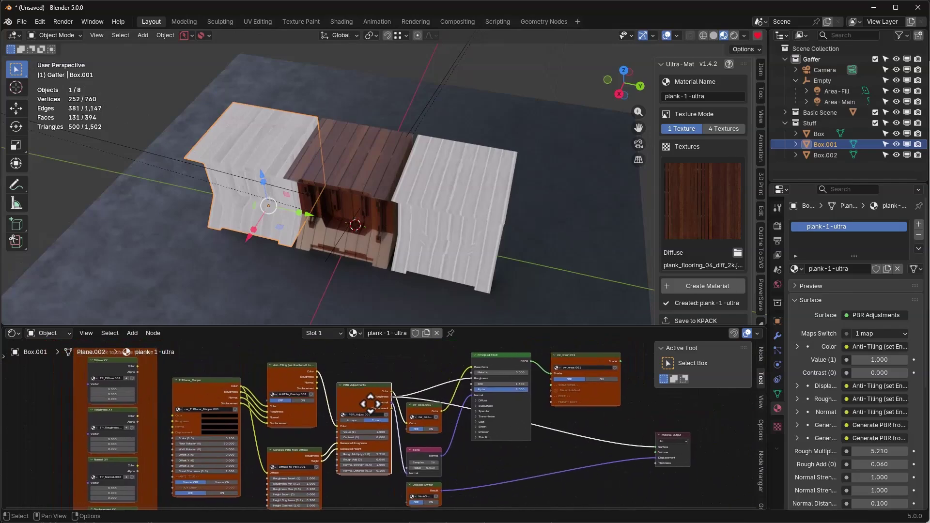
pyautogui.scroll(2, 383, 421)
pyautogui.moveTo(513, 381); pyautogui.dragTo(498, 420)
pyautogui.click(470, 473)
pyautogui.moveTo(469, 470); pyautogui.dragTo(513, 381)
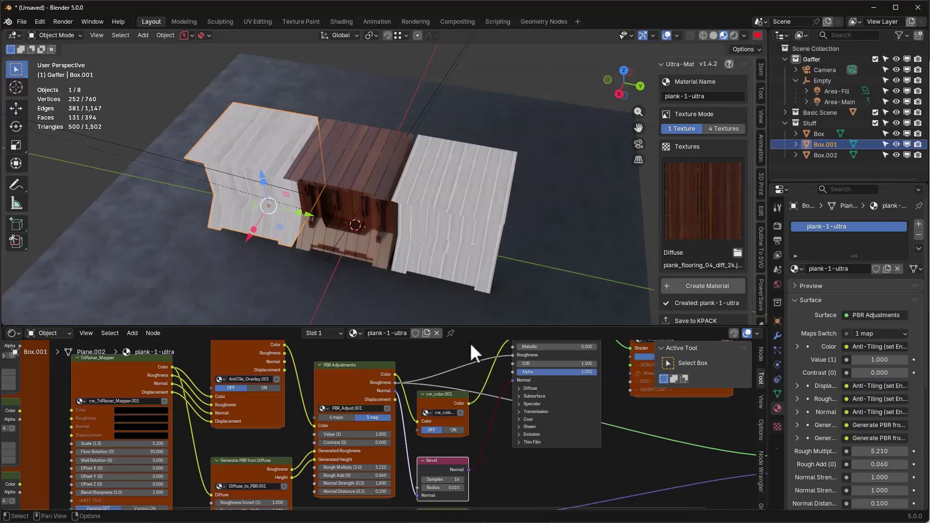
# Step: Restore the full material display with cw_wear.001 on Box.001 and the Principled BSDF on Box.002
pyautogui.scroll(-2, 370, 391)
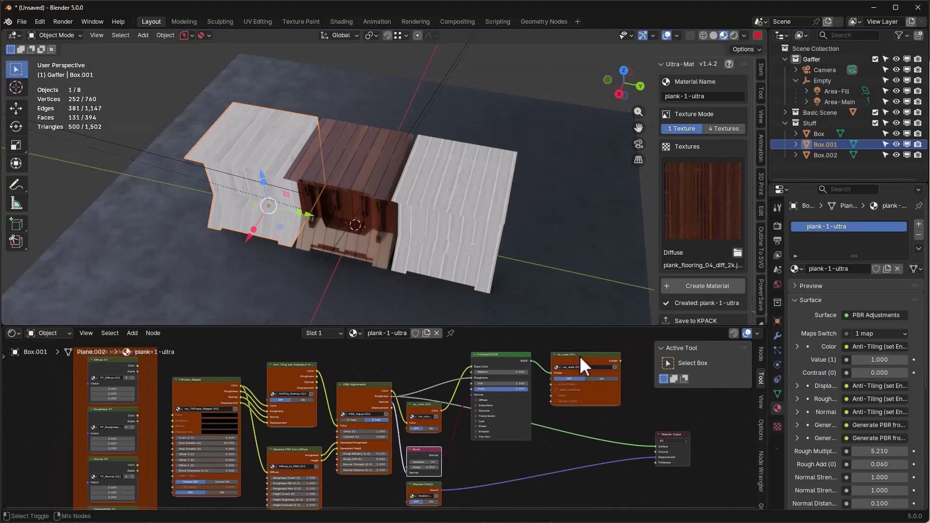
pyautogui.click(484, 193)
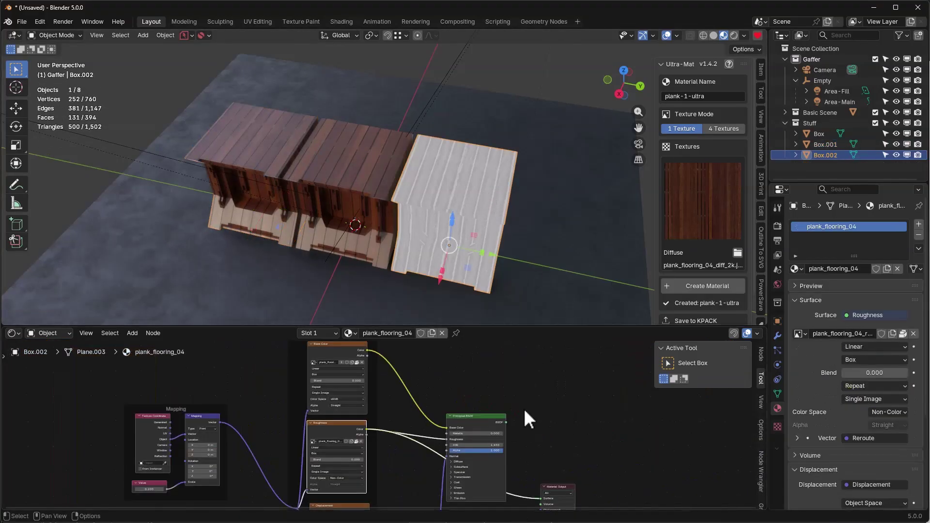
pyautogui.keyDown('ctrl'); pyautogui.keyDown('shift'); pyautogui.click(486, 423); pyautogui.keyUp('shift'); pyautogui.keyUp('ctrl')
# Step: Mute the Bevel-to-Principled BSDF Normal link in Box's plank-4-ultra material and compare the wood surfaces of the three boxes
pyautogui.moveTo(395, 135); pyautogui.dragTo(540, 240, button='middle')
pyautogui.click(542, 239)
pyautogui.moveTo(417, 281); pyautogui.dragTo(373, 286)
pyautogui.moveTo(352, 287); pyautogui.dragTo(456, 229, button='middle')
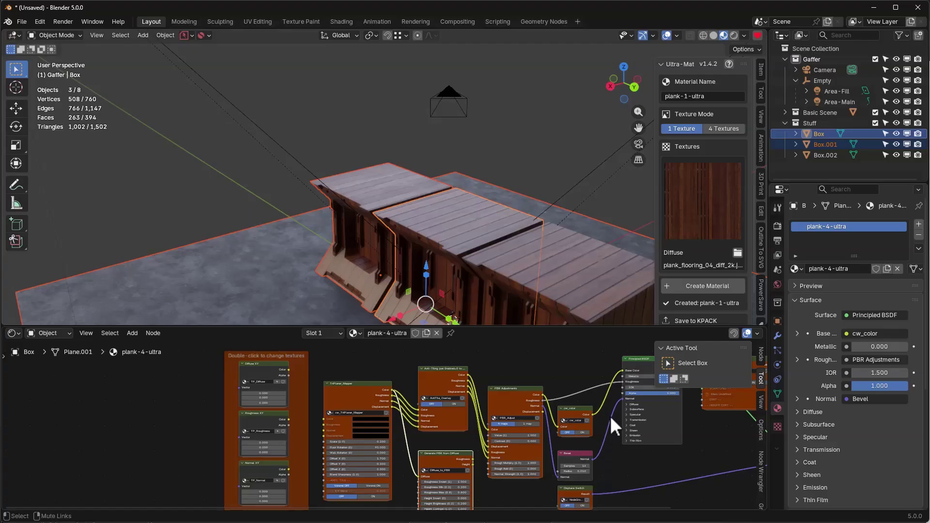
pyautogui.moveTo(405, 222); pyautogui.dragTo(391, 193, button='middle')
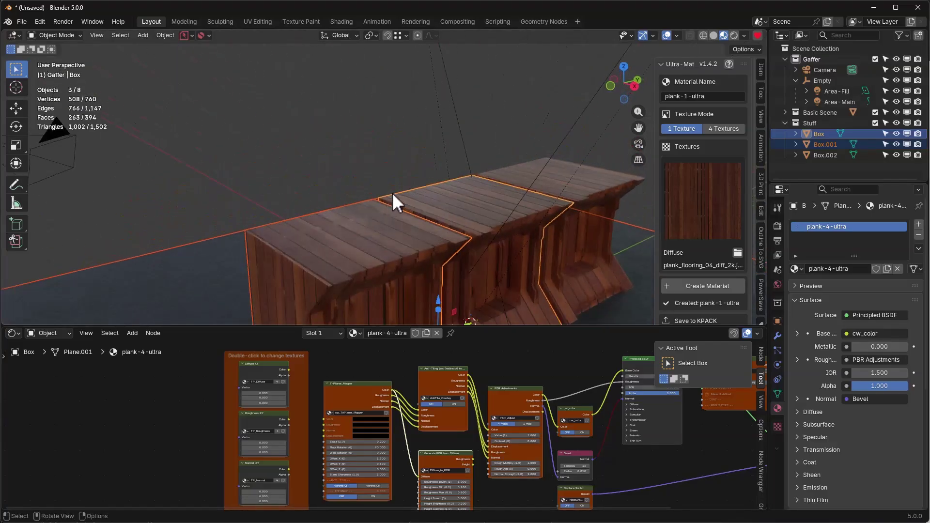
pyautogui.scroll(5, 392, 193)
pyautogui.keyDown('shift'); pyautogui.moveTo(455, 233); pyautogui.dragTo(331, 138, button='middle'); pyautogui.keyUp('shift')
pyautogui.scroll(-5, 331, 138)
pyautogui.scroll(3, 418, 173)
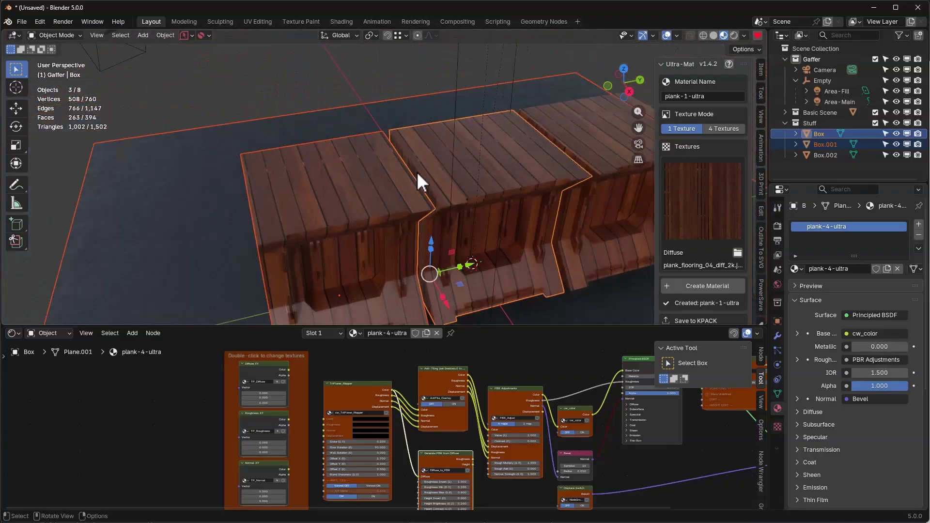
pyautogui.moveTo(418, 174)
pyautogui.mouseDown(button='middle')
pyautogui.moveTo(419, 166)
pyautogui.moveTo(409, 167)
pyautogui.moveTo(425, 163)
pyautogui.moveTo(357, 157)
pyautogui.moveTo(460, 175)
pyautogui.moveTo(431, 172)
pyautogui.mouseUp(button='middle')
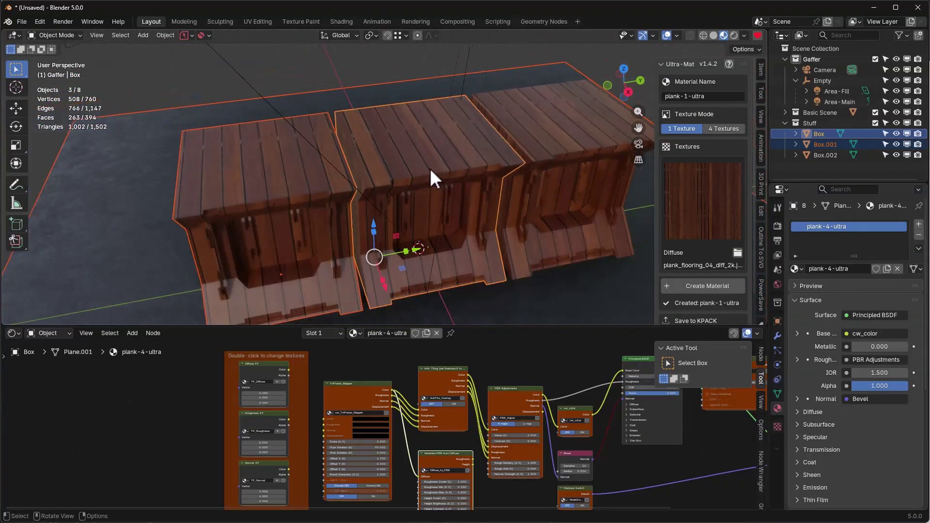
# Step: Preview the Generate PBR from Diffuse node's Height output directly on Box.001
pyautogui.click(311, 176)
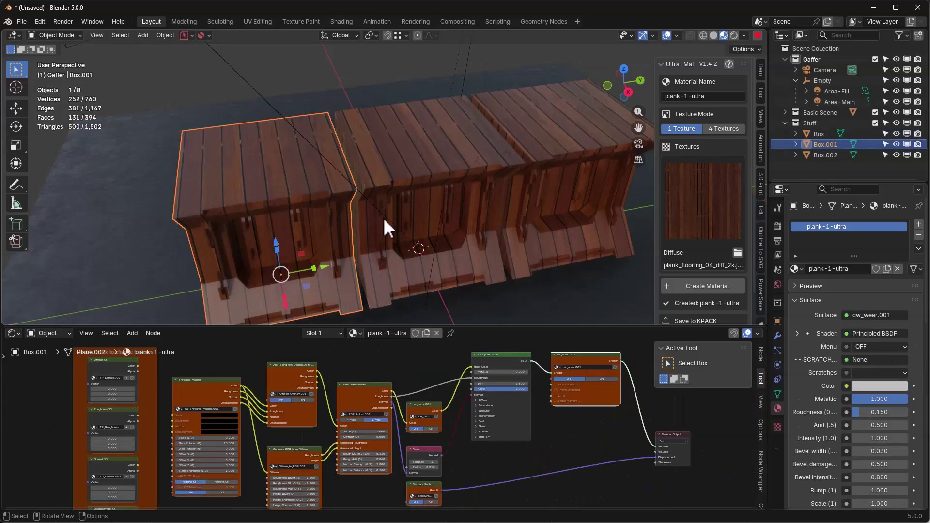
pyautogui.scroll(2, 247, 474)
pyautogui.keyDown('ctrl'); pyautogui.keyDown('shift'); pyautogui.click(298, 438); pyautogui.keyUp('shift'); pyautogui.keyUp('ctrl')
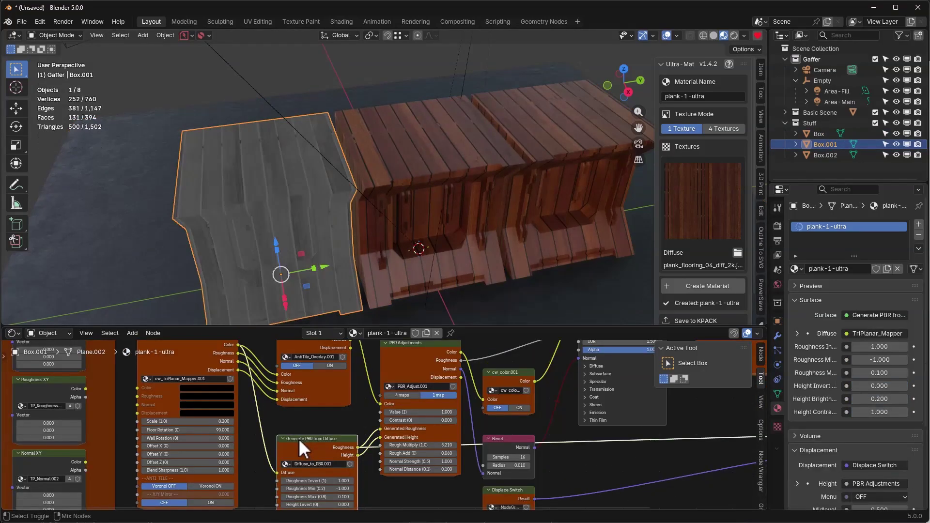
pyautogui.keyDown('ctrl'); pyautogui.keyDown('shift'); pyautogui.click(329, 440); pyautogui.keyUp('shift'); pyautogui.keyUp('ctrl')
pyautogui.moveTo(373, 462); pyautogui.dragTo(398, 412, button='middle')
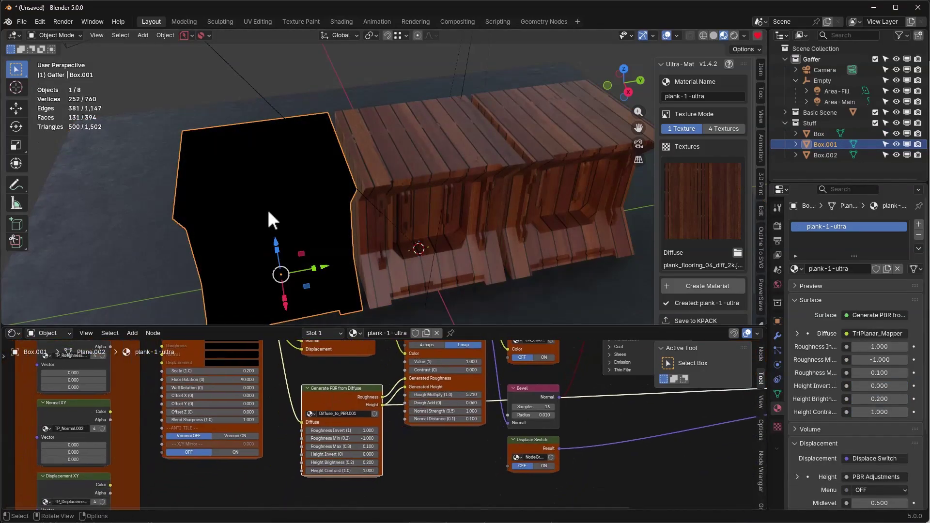
# Step: Set Height Brightness to 0.49 on the Generate PBR from Diffuse node, keeping Height Contrast at 1
pyautogui.scroll(1, 329, 465)
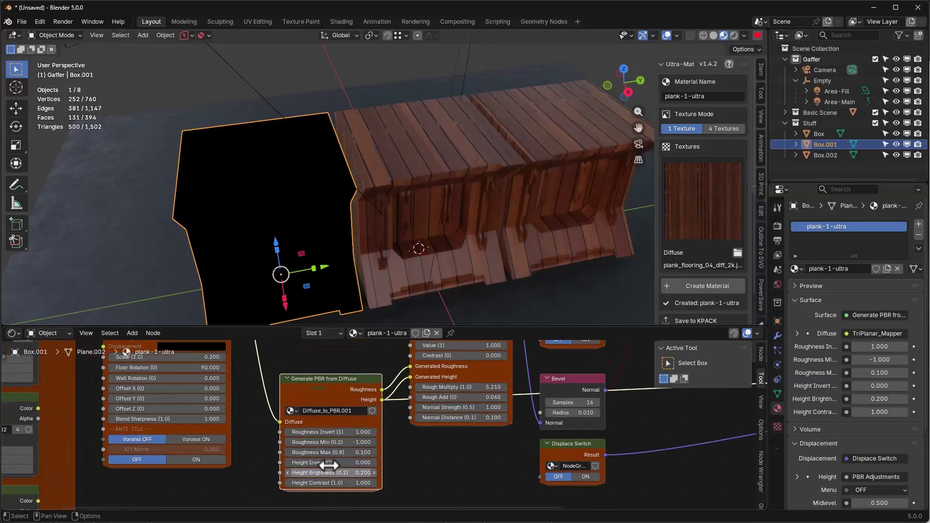
pyautogui.moveTo(329, 466); pyautogui.dragTo(363, 466)
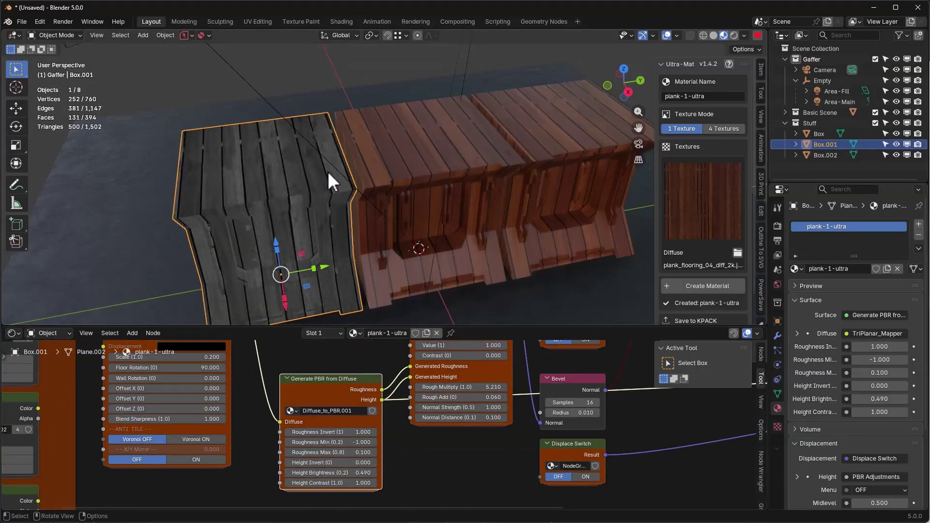
pyautogui.moveTo(331, 483)
pyautogui.mouseDown()
pyautogui.moveTo(340, 483)
pyautogui.moveTo(331, 483)
pyautogui.mouseUp()
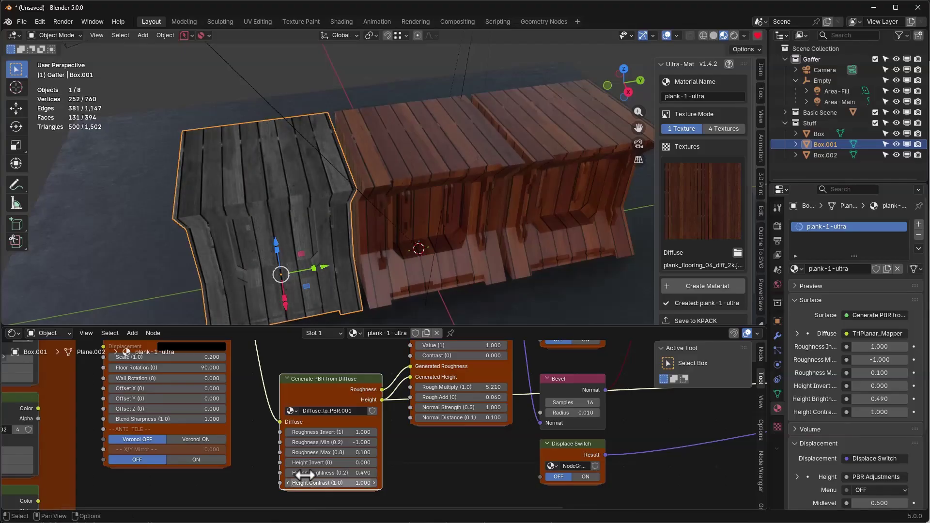
# Step: Restore the cw_wear.001 shader on Box.001 and unmute the Bevel's Normal link to the Principled BSDF
pyautogui.moveTo(310, 168); pyautogui.dragTo(278, 167, button='middle')
pyautogui.scroll(-4, 277, 167)
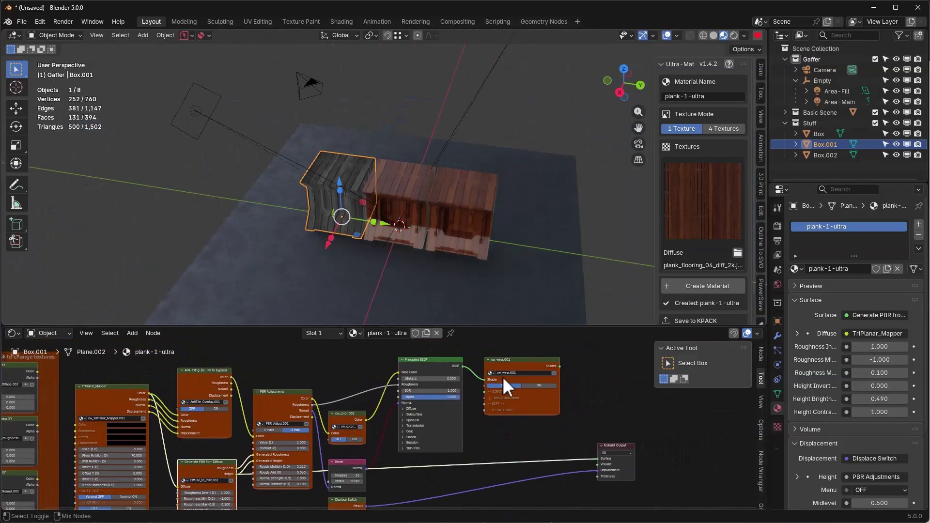
pyautogui.keyDown('ctrl'); pyautogui.keyDown('shift'); pyautogui.click(515, 363); pyautogui.keyUp('shift'); pyautogui.keyUp('ctrl')
pyautogui.scroll(6, 324, 165)
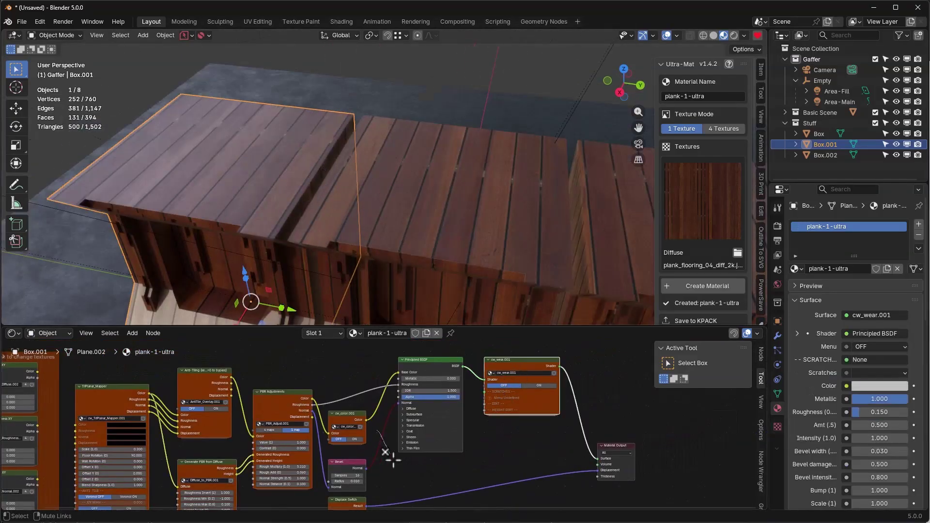
# Step: Check the plank_flooring_04 node links of Box.002 and compare its planks up close with the neighbouring boxes
pyautogui.click(427, 224)
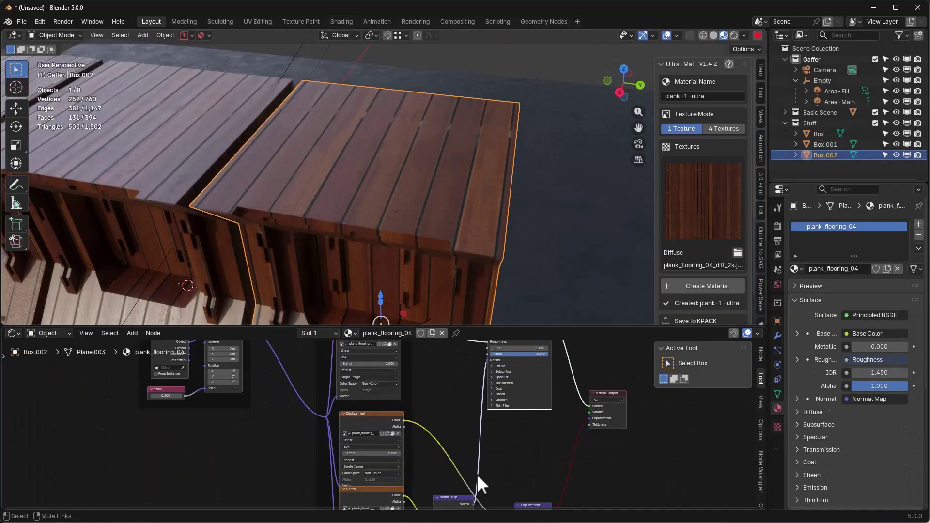
pyautogui.moveTo(427, 434); pyautogui.dragTo(336, 293, button='middle')
pyautogui.scroll(-5, 336, 293)
pyautogui.scroll(5, 406, 270)
pyautogui.keyDown('shift'); pyautogui.moveTo(249, 234); pyautogui.dragTo(275, 150, button='middle'); pyautogui.keyUp('shift')
pyautogui.moveTo(389, 234); pyautogui.dragTo(490, 203, button='middle')
# Step: Set the PBR Adjustments node's Normal Strength to 0.62 on Box.001 and check the planks at a grazing angle
pyautogui.click(453, 200)
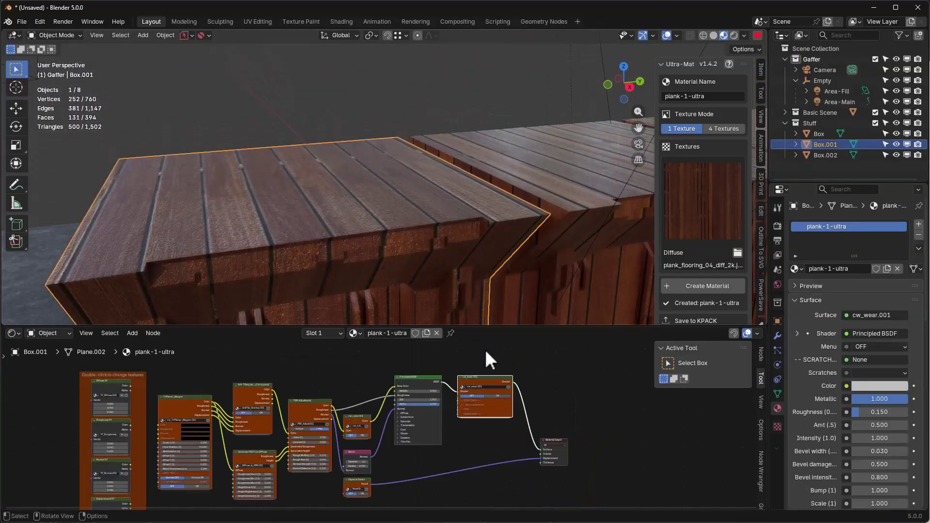
pyautogui.scroll(4, 367, 465)
pyautogui.scroll(3, 233, 412)
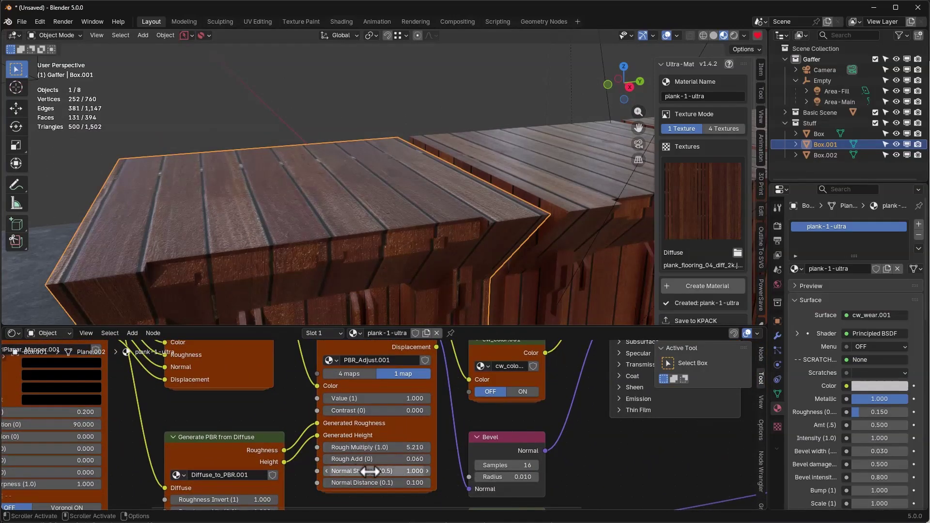
pyautogui.moveTo(364, 472)
pyautogui.mouseDown()
pyautogui.moveTo(339, 472)
pyautogui.moveTo(383, 473)
pyautogui.moveTo(366, 471)
pyautogui.mouseUp()
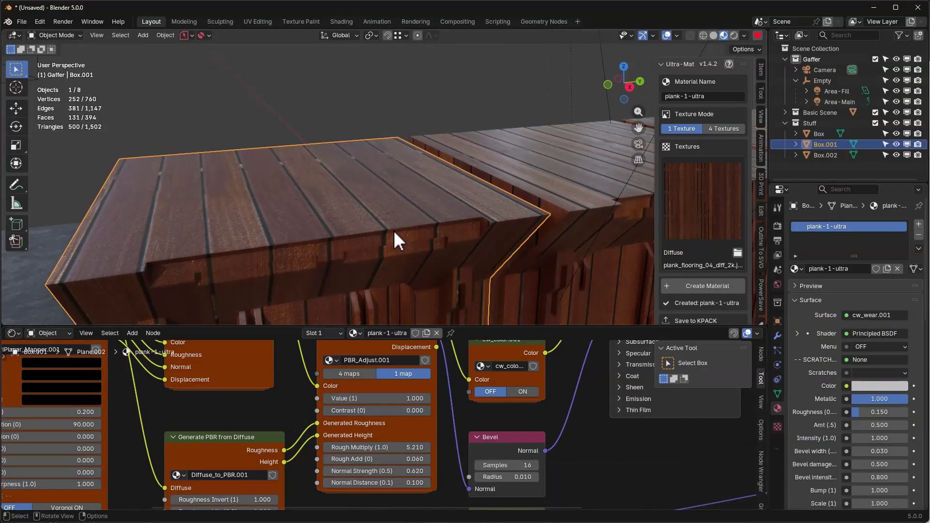
pyautogui.moveTo(394, 231); pyautogui.dragTo(438, 225, button='middle')
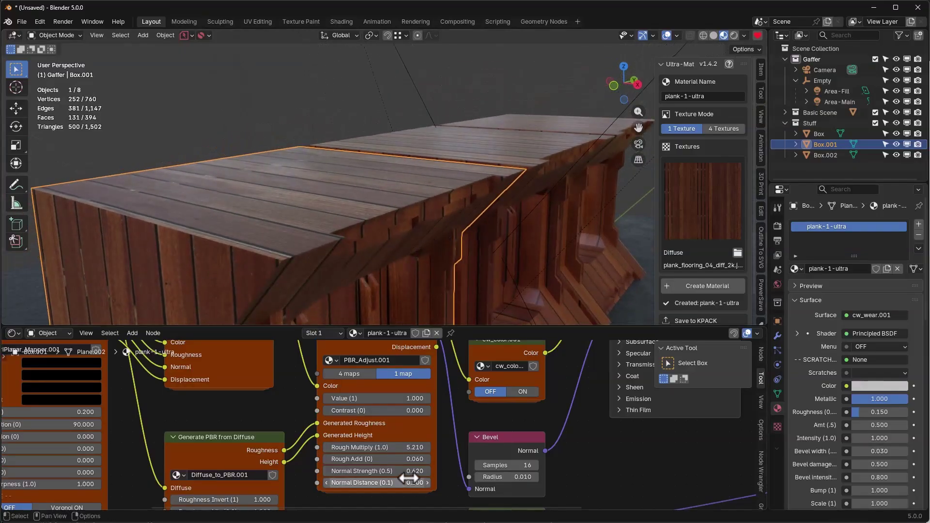
# Step: Set the PBR Adjustments node's Normal Strength to 0.1 and compare all three boxes
pyautogui.moveTo(403, 472); pyautogui.dragTo(404, 471)
pyautogui.moveTo(420, 170); pyautogui.dragTo(437, 248, button='middle')
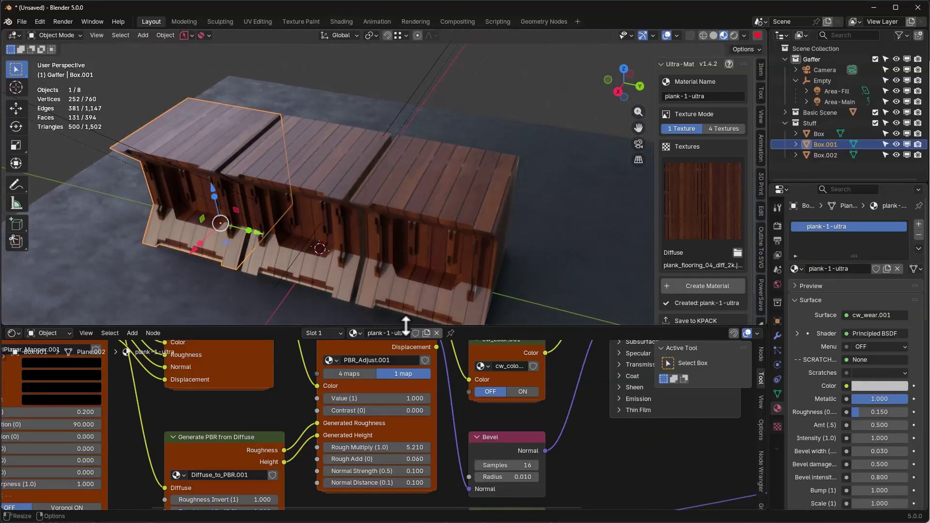
pyautogui.scroll(-2, 538, 444)
pyautogui.moveTo(541, 439); pyautogui.dragTo(524, 466, button='middle')
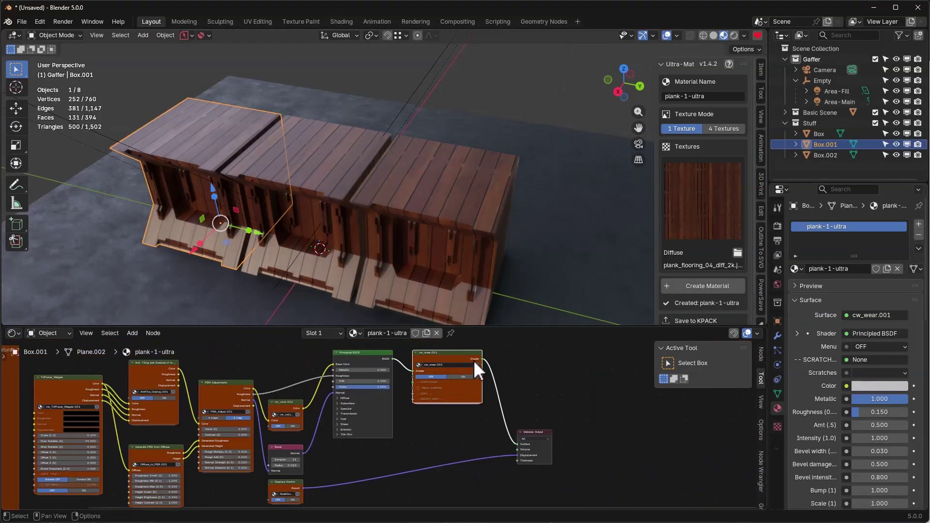
# Step: Switch on the cw_color.001 node in Box.001's plank-1-ultra material
pyautogui.scroll(5, 504, 358)
pyautogui.moveTo(547, 357); pyautogui.dragTo(462, 402, button='middle')
pyautogui.moveTo(330, 404); pyautogui.dragTo(562, 509, button='middle')
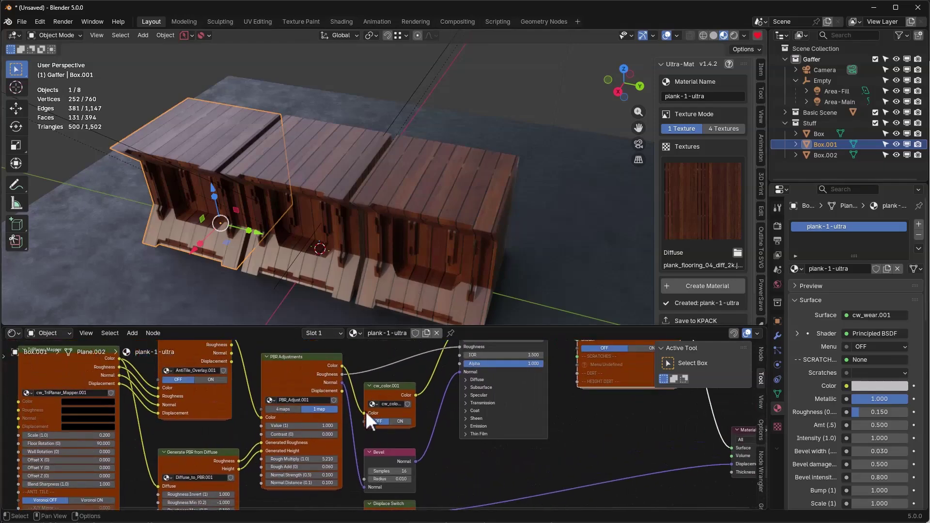
pyautogui.scroll(5, 370, 414)
pyautogui.click(407, 420)
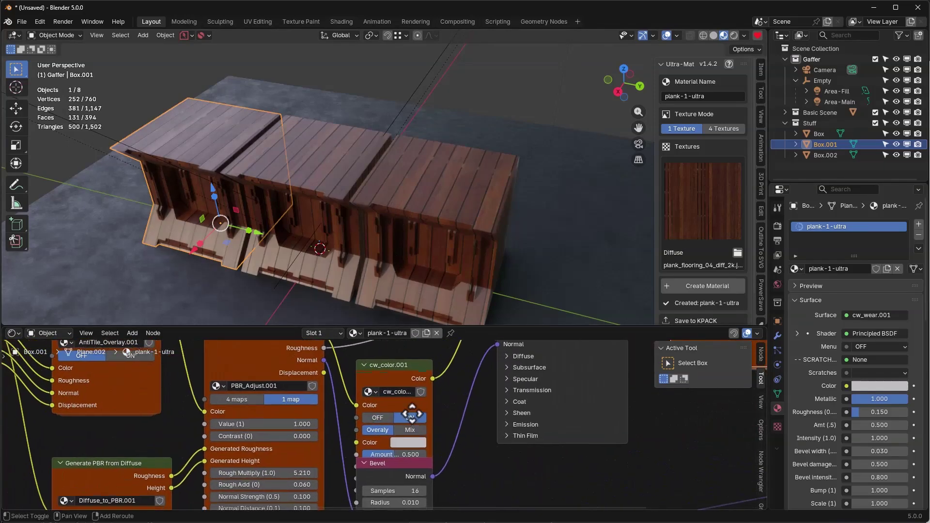
# Step: Try a Value of 0.6 on the PBR Adjustments node, then restore it to 1
pyautogui.moveTo(322, 425); pyautogui.dragTo(388, 387, button='middle')
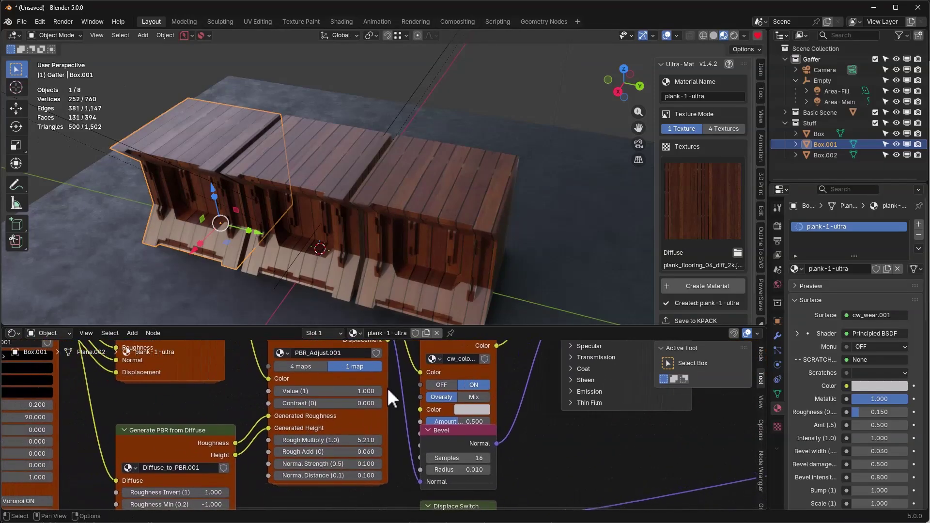
pyautogui.moveTo(332, 391); pyautogui.dragTo(313, 392)
pyautogui.click(332, 391)
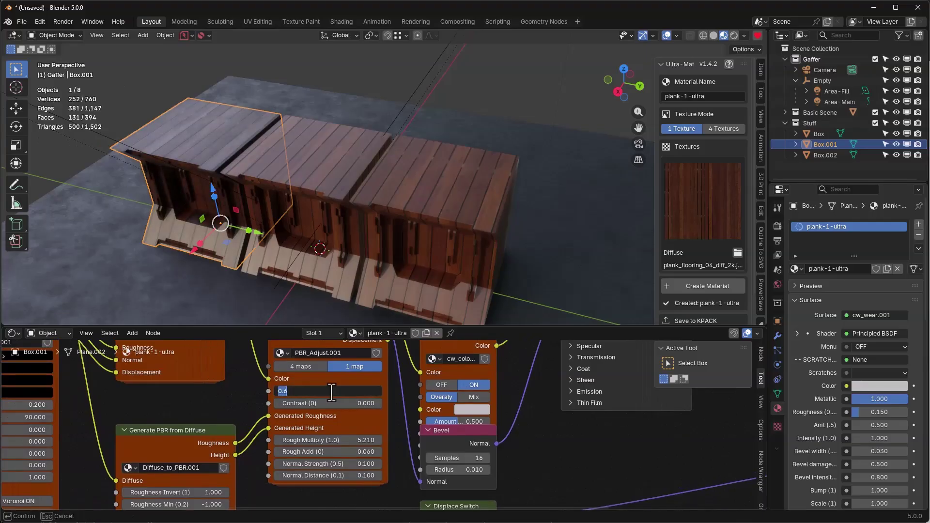
pyautogui.write('1')
pyautogui.press('Return')
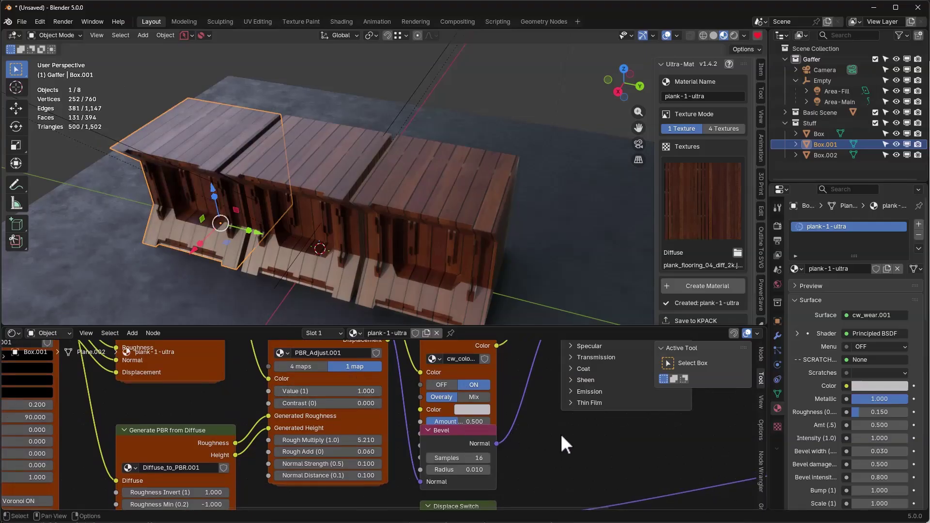
# Step: Give cw_color.001 a dark brown overlay color with Amount 0.595 and check the planks
pyautogui.click(585, 405)
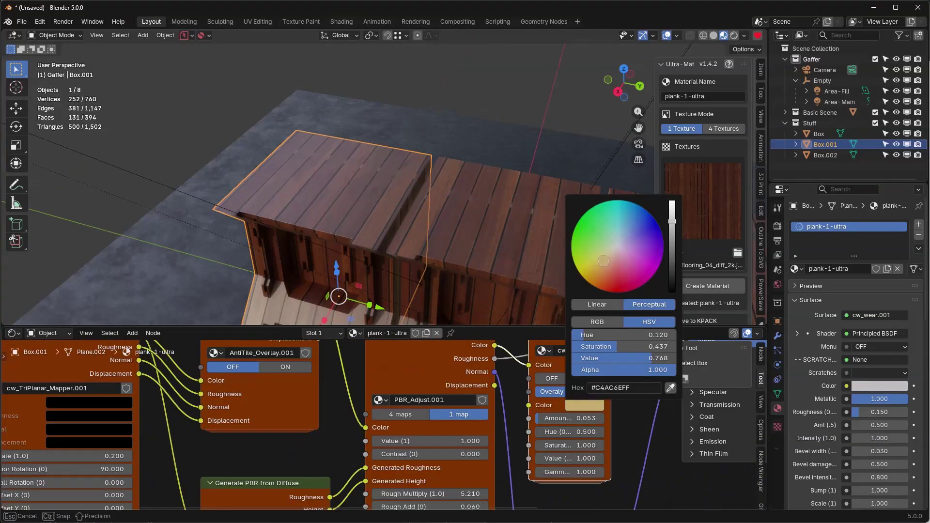
pyautogui.moveTo(603, 261); pyautogui.dragTo(609, 267)
pyautogui.moveTo(676, 223); pyautogui.dragTo(673, 282)
pyautogui.moveTo(553, 419); pyautogui.dragTo(591, 418)
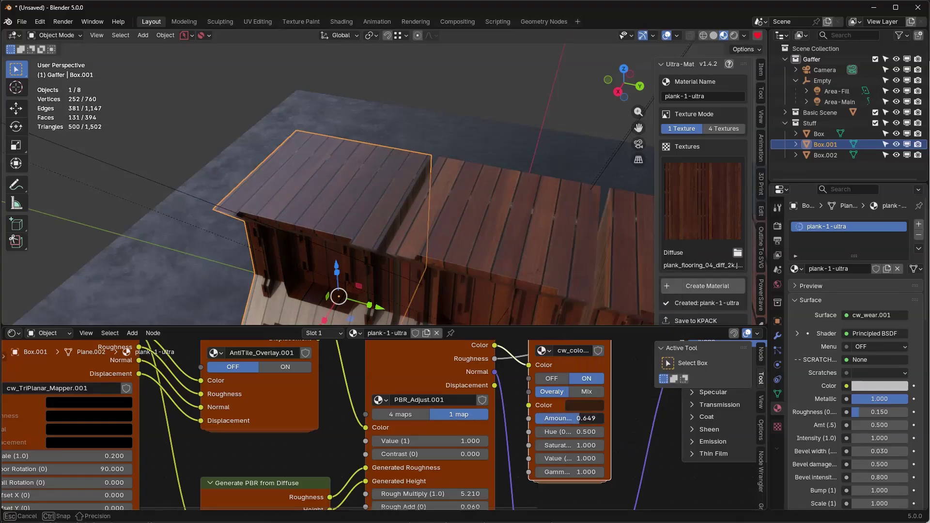
pyautogui.scroll(2, 339, 198)
pyautogui.moveTo(340, 201); pyautogui.dragTo(514, 327, button='middle')
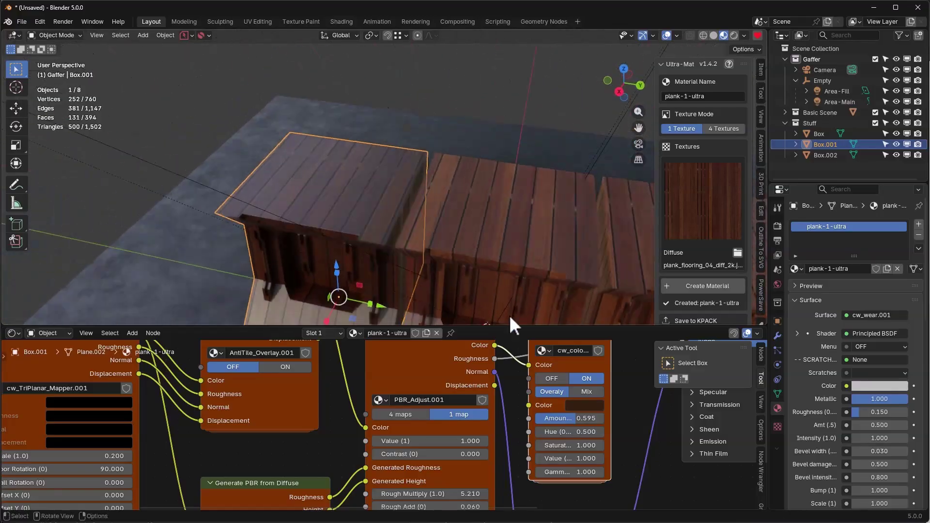
# Step: Try shifting cw_color.001's Hue up to 1, then restore it to 0.5
pyautogui.moveTo(564, 432); pyautogui.dragTo(601, 432)
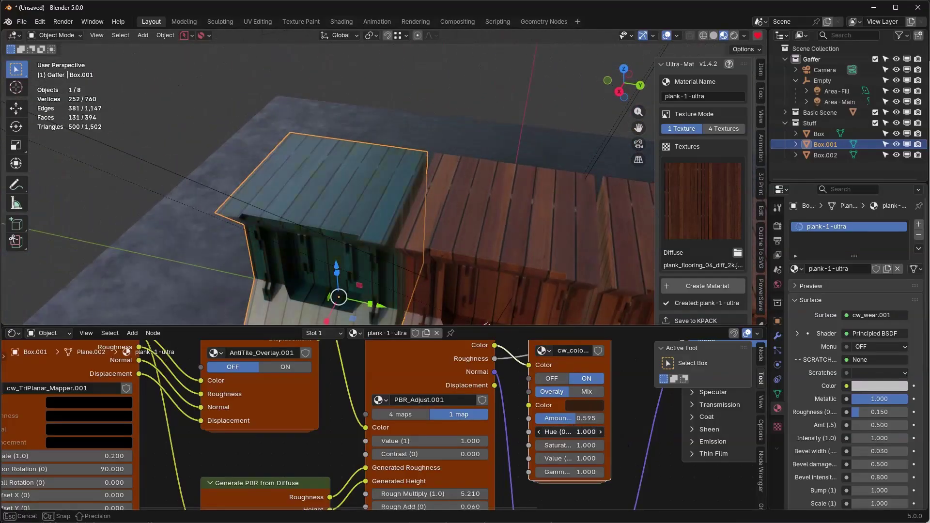
pyautogui.moveTo(527, 432); pyautogui.dragTo(601, 432)
pyautogui.click(565, 431)
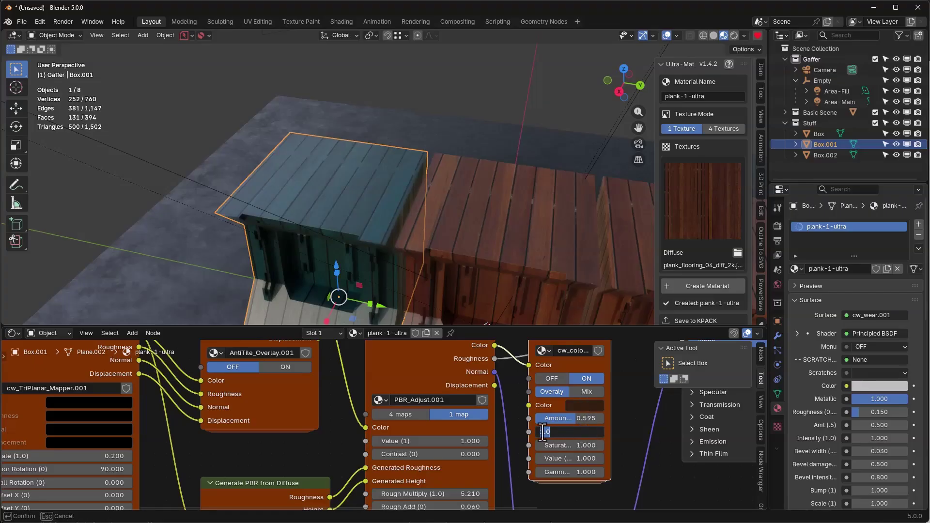
pyautogui.click(609, 431)
pyautogui.moveTo(611, 431); pyautogui.dragTo(622, 431)
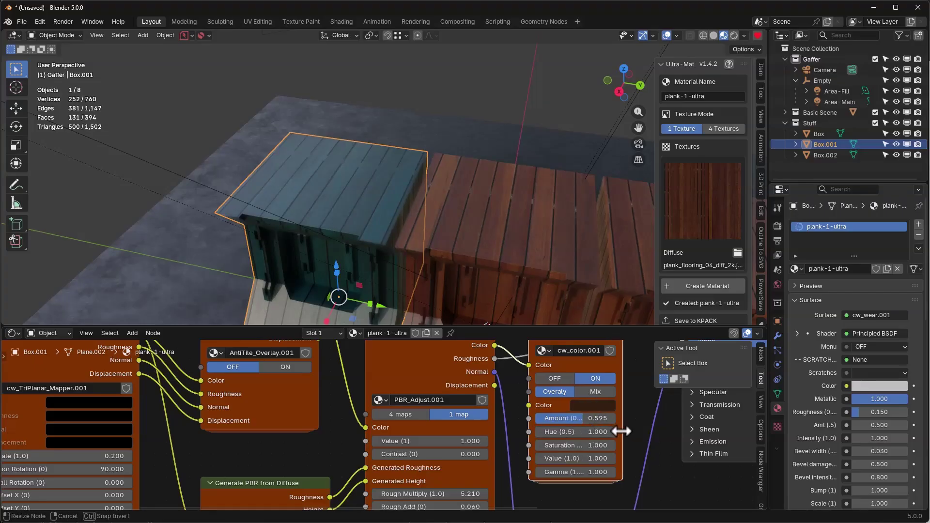
pyautogui.click(585, 431)
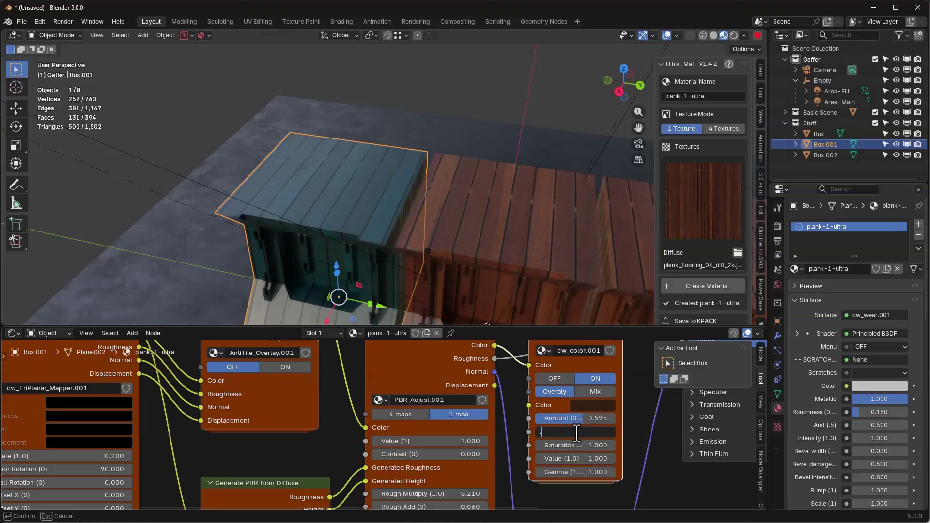
pyautogui.write('.5')
pyautogui.press('Return')
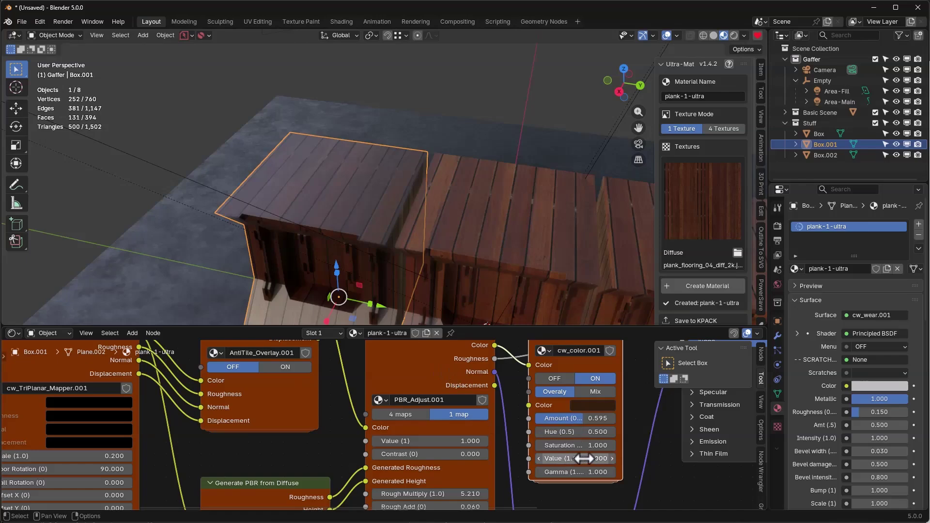
# Step: Set cw_color.001's Value to 6 and compare Box.001 with the neighbouring boxes
pyautogui.moveTo(575, 458); pyautogui.dragTo(592, 458)
pyautogui.click(541, 458)
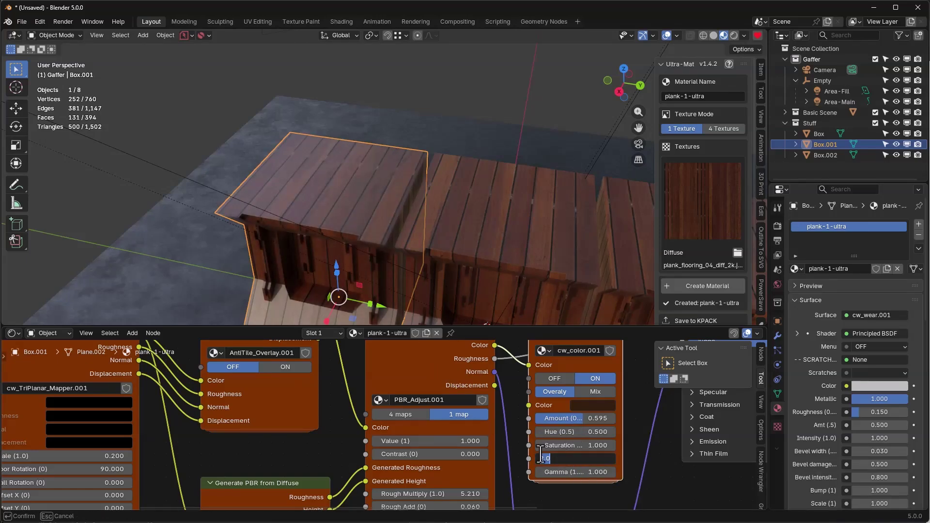
pyautogui.write('6')
pyautogui.press('Return')
pyautogui.moveTo(359, 146); pyautogui.dragTo(467, 178, button='middle')
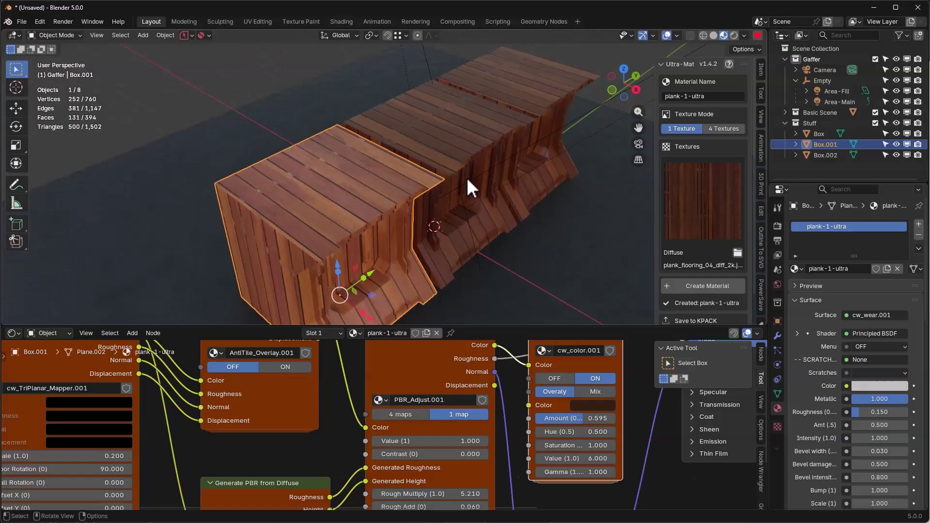
pyautogui.moveTo(380, 209); pyautogui.dragTo(260, 194, button='middle')
pyautogui.scroll(-1, 556, 420)
pyautogui.scroll(1, 556, 420)
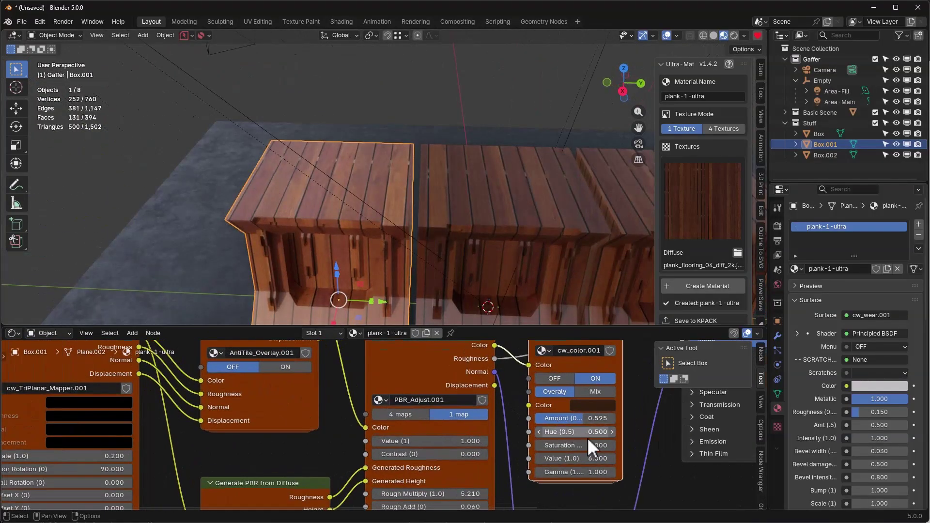
# Step: Switch off the cw_color.001 node and check the three boxes together
pyautogui.moveTo(549, 367); pyautogui.dragTo(490, 388, button='middle')
pyautogui.click(495, 400)
pyautogui.scroll(-5, 415, 214)
pyautogui.moveTo(426, 190); pyautogui.dragTo(376, 203, button='middle')
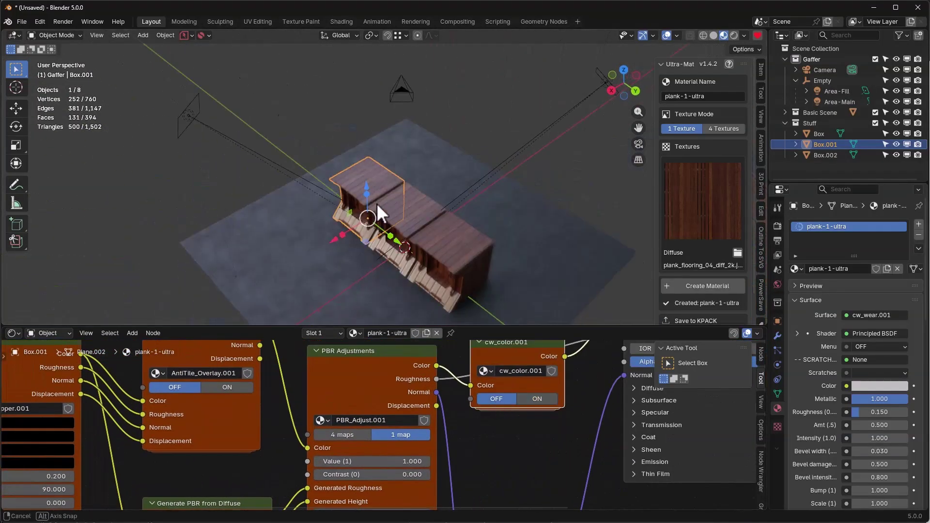
pyautogui.scroll(4, 376, 202)
pyautogui.scroll(-2, 539, 429)
# Step: Enlarge the Shader Editor and switch on the cw_wear.001 node for Box.001
pyautogui.moveTo(499, 325); pyautogui.dragTo(500, 225)
pyautogui.moveTo(359, 126); pyautogui.dragTo(400, 177, button='middle')
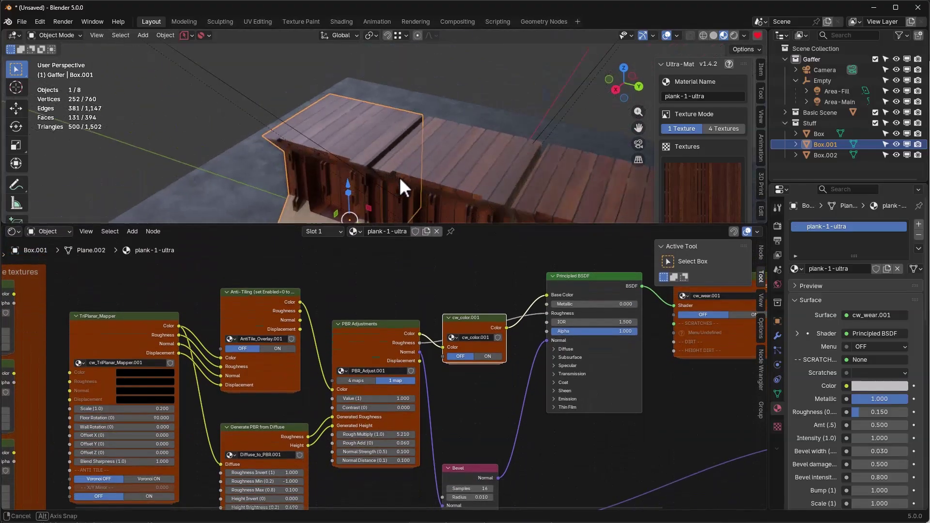
pyautogui.scroll(2, 399, 176)
pyautogui.moveTo(681, 309); pyautogui.dragTo(379, 314, button='middle')
pyautogui.scroll(1, 379, 314)
pyautogui.moveTo(400, 275); pyautogui.dragTo(401, 273)
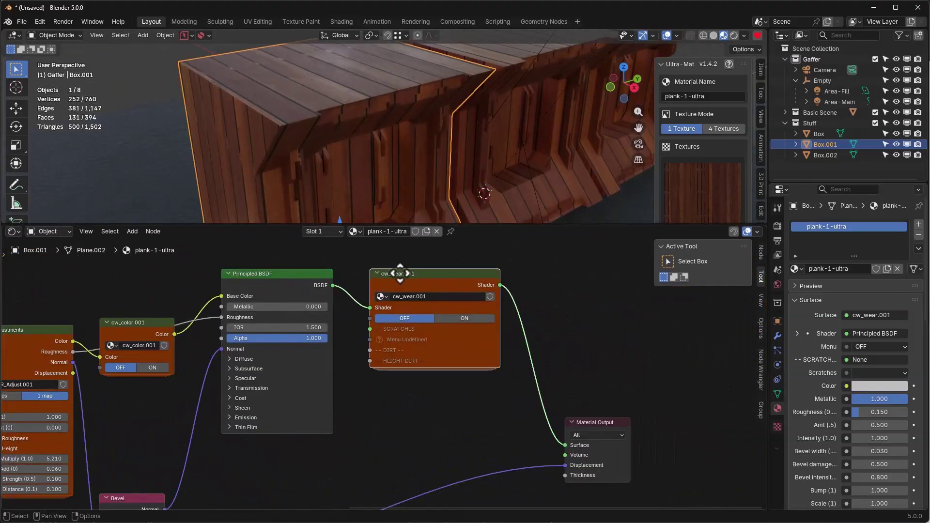
pyautogui.click(464, 318)
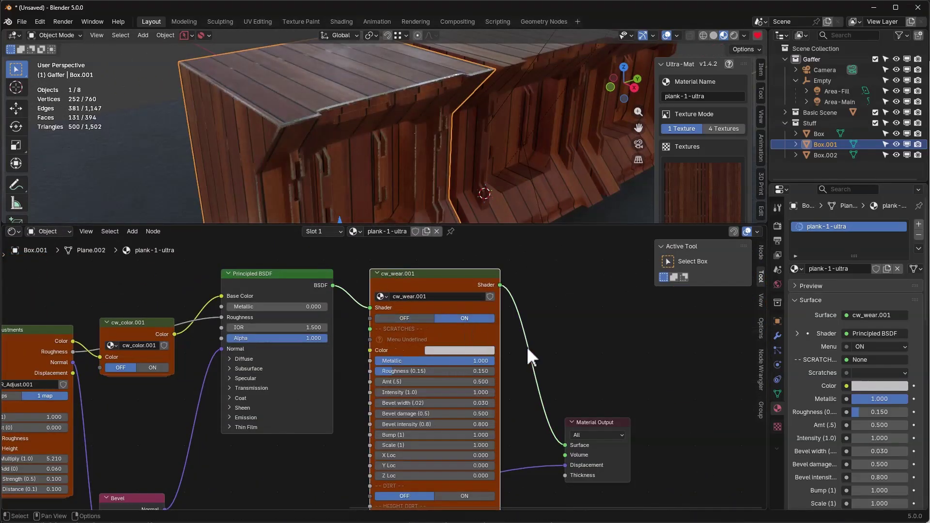
# Step: Inspect the worn edges of Box.001 up close and set cw_wear.001's scratch Metallic to 0
pyautogui.moveTo(381, 140); pyautogui.dragTo(368, 104, button='middle')
pyautogui.scroll(5, 367, 104)
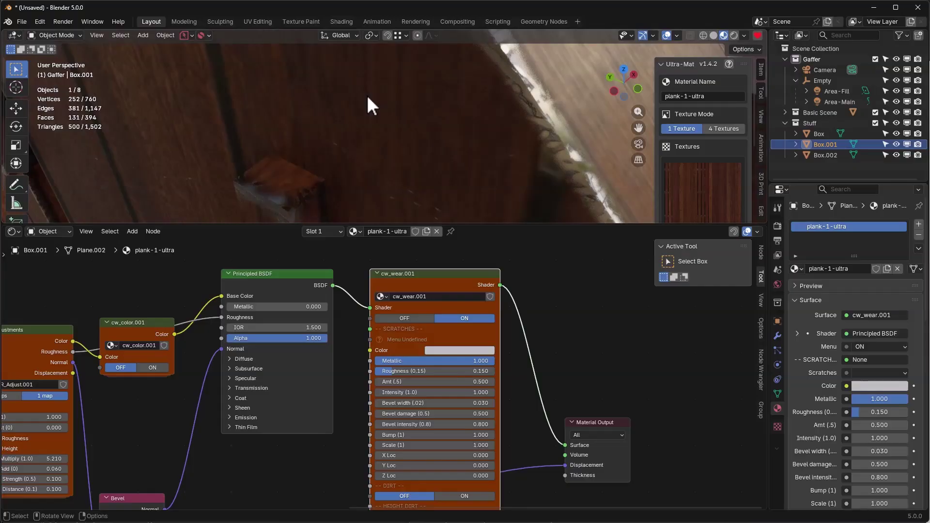
pyautogui.scroll(-4, 504, 148)
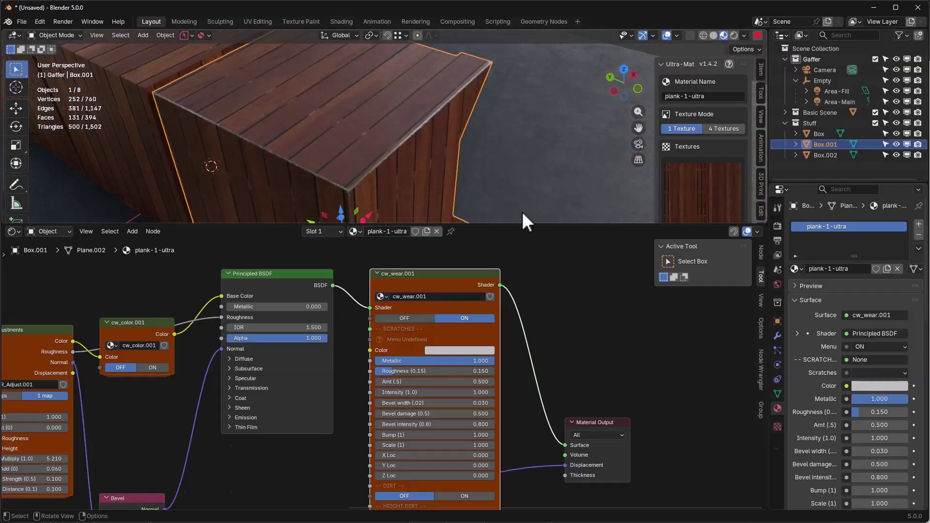
pyautogui.moveTo(611, 320); pyautogui.dragTo(603, 326, button='middle')
pyautogui.moveTo(436, 171); pyautogui.dragTo(278, 160, button='middle')
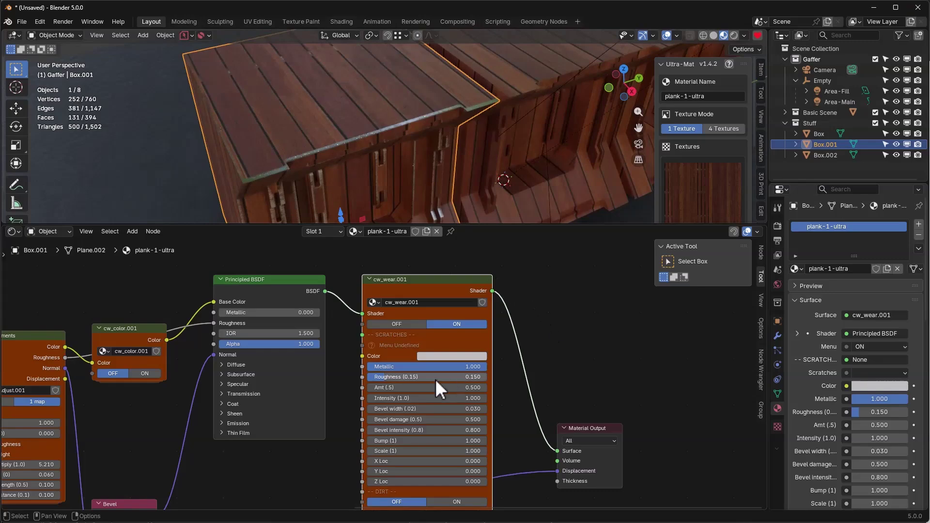
pyautogui.press('BackSpace')
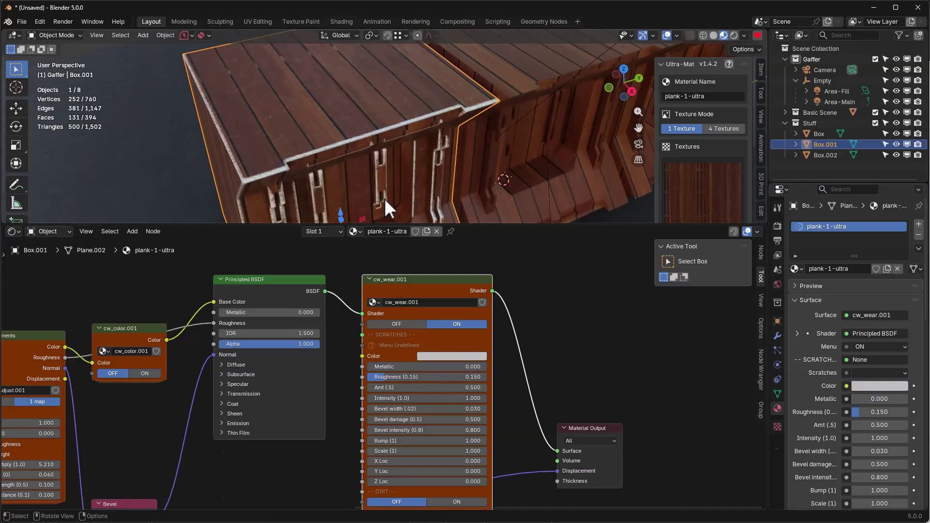
# Step: Sample the cw_wear.001 scratch color from the wood planks on top of the box
pyautogui.click(461, 358)
pyautogui.click(499, 342)
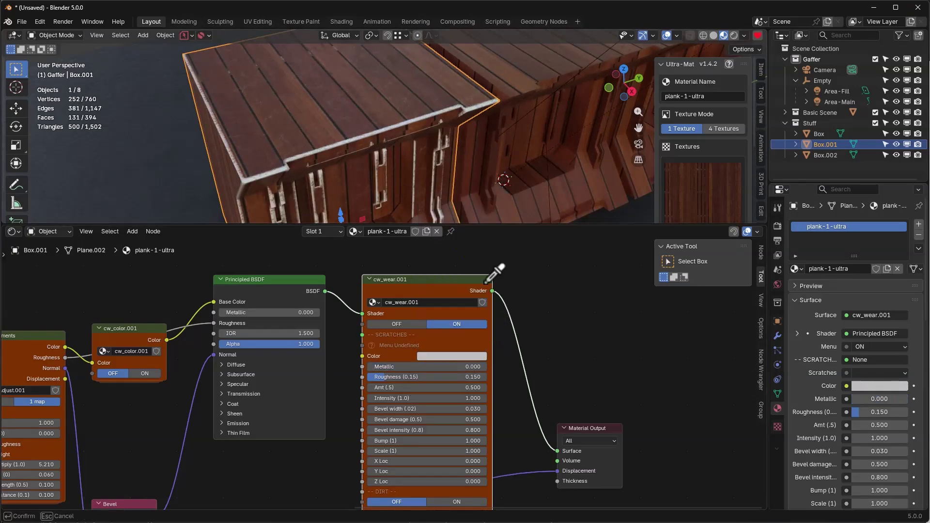
pyautogui.click(451, 79)
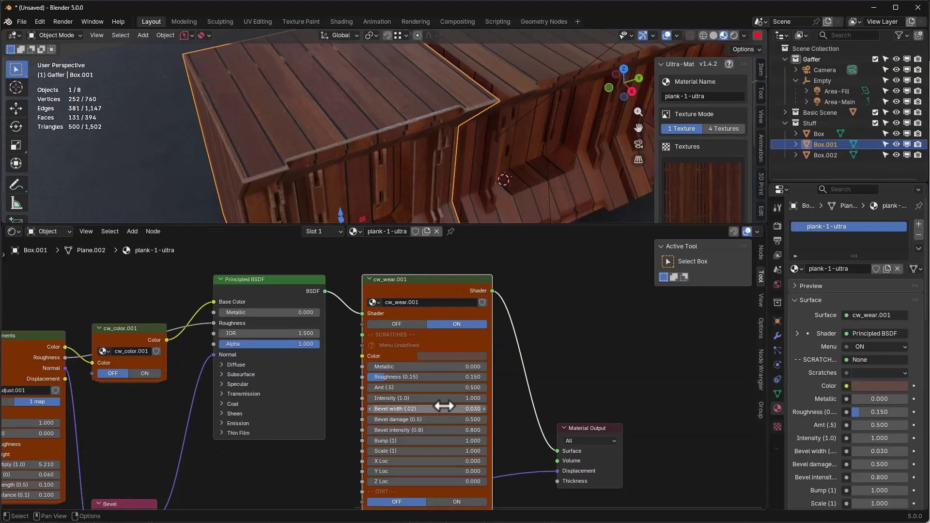
# Step: Set cw_wear.001's scratch Roughness to 0.683, Amt to 0.24 and Bevel damage to 0.1, checking the box's edges
pyautogui.moveTo(266, 60); pyautogui.dragTo(403, 133, button='middle')
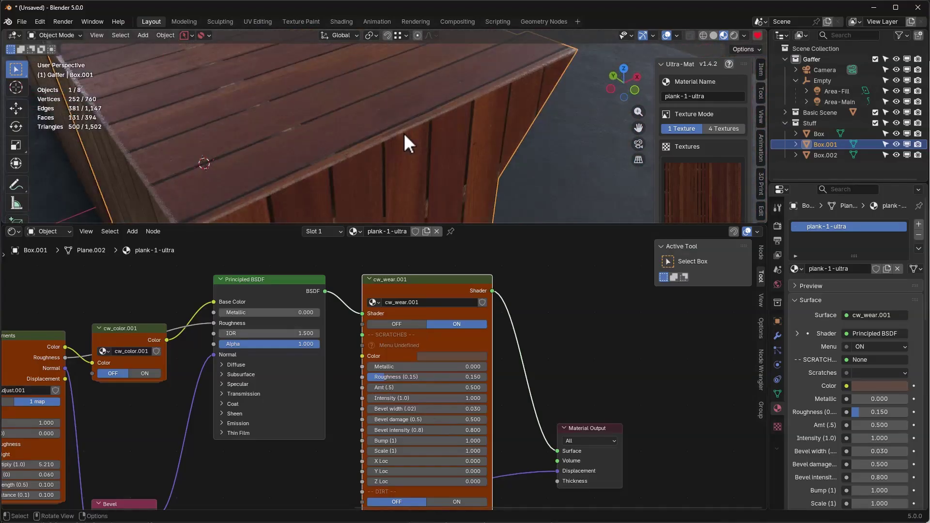
pyautogui.scroll(3, 403, 133)
pyautogui.scroll(-3, 405, 130)
pyautogui.moveTo(416, 388); pyautogui.dragTo(442, 377)
pyautogui.moveTo(368, 167)
pyautogui.mouseDown(button='middle')
pyautogui.moveTo(342, 153)
pyautogui.moveTo(303, 161)
pyautogui.moveTo(376, 165)
pyautogui.mouseUp(button='middle')
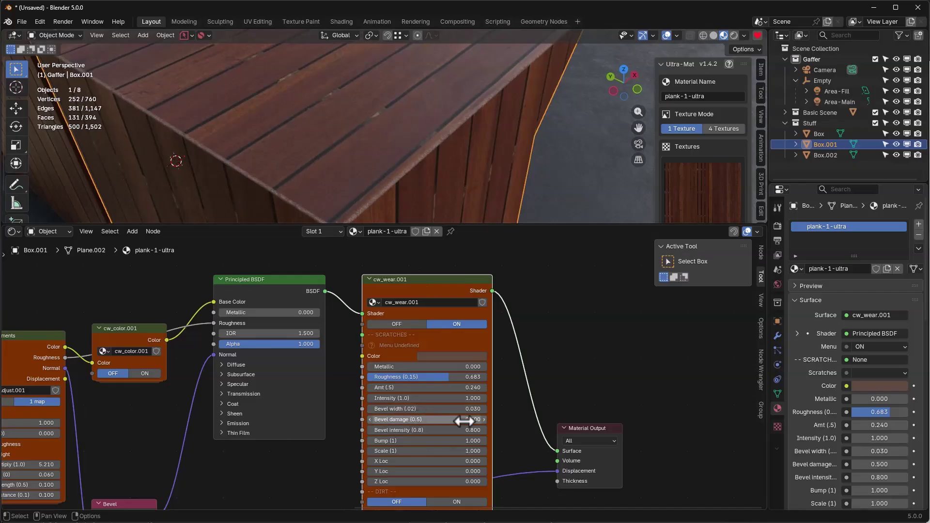
pyautogui.moveTo(438, 419); pyautogui.dragTo(440, 420)
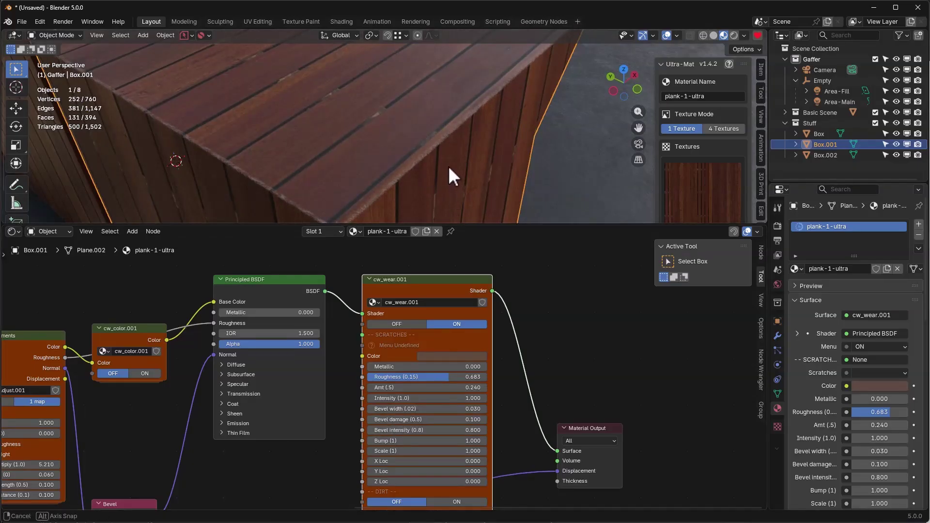
pyautogui.moveTo(449, 166); pyautogui.dragTo(473, 155, button='middle')
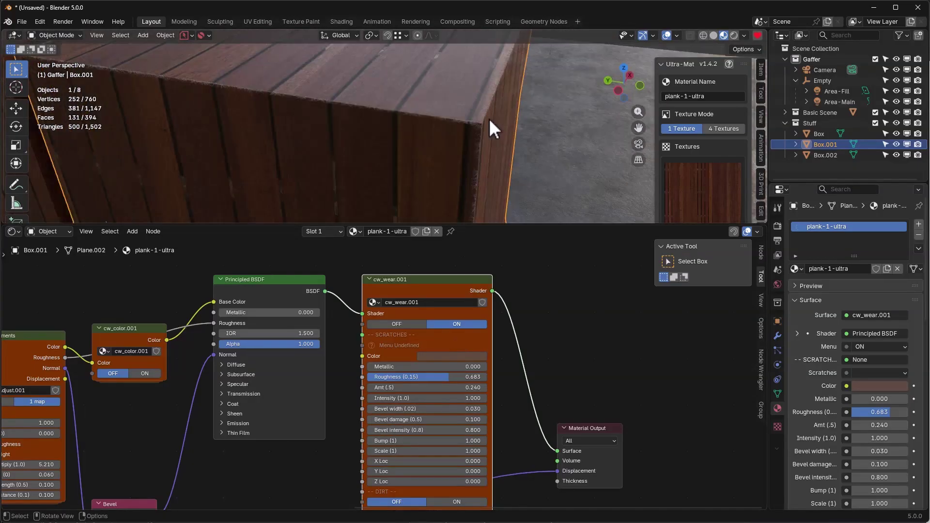
pyautogui.scroll(-5, 489, 118)
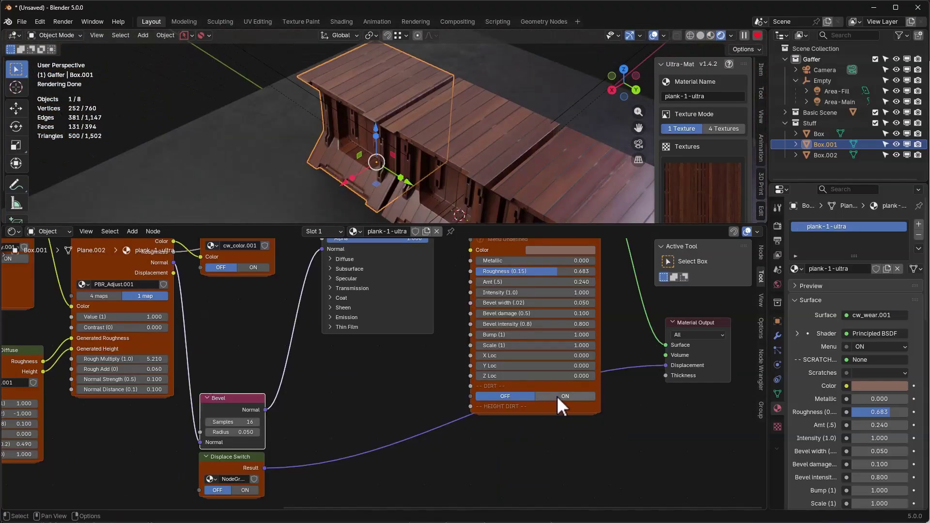
# Step: Switch on the DIRT section of cw_wear.001 and inspect the sides and corner of Box.001
pyautogui.click(557, 396)
pyautogui.moveTo(582, 413); pyautogui.dragTo(580, 383, button='middle')
pyautogui.moveTo(351, 53); pyautogui.dragTo(401, 95, button='middle')
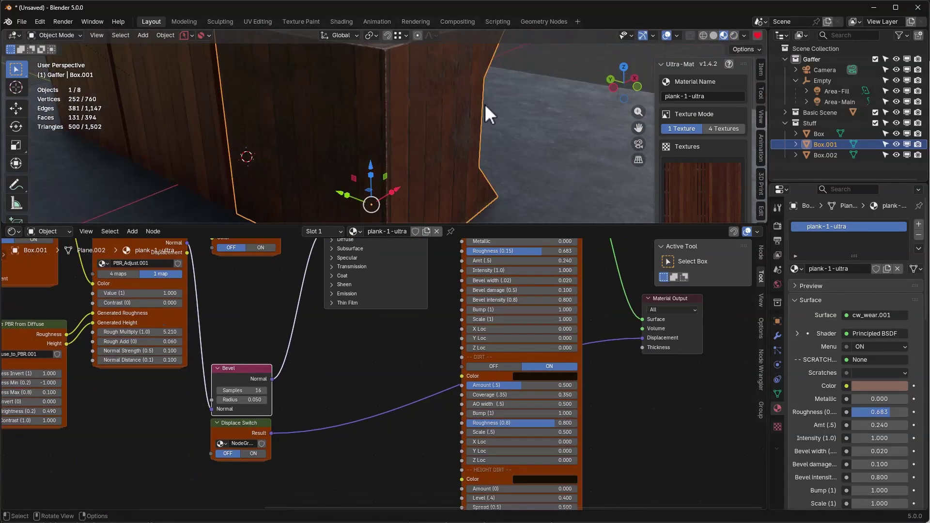
pyautogui.moveTo(415, 91); pyautogui.dragTo(440, 155, button='middle')
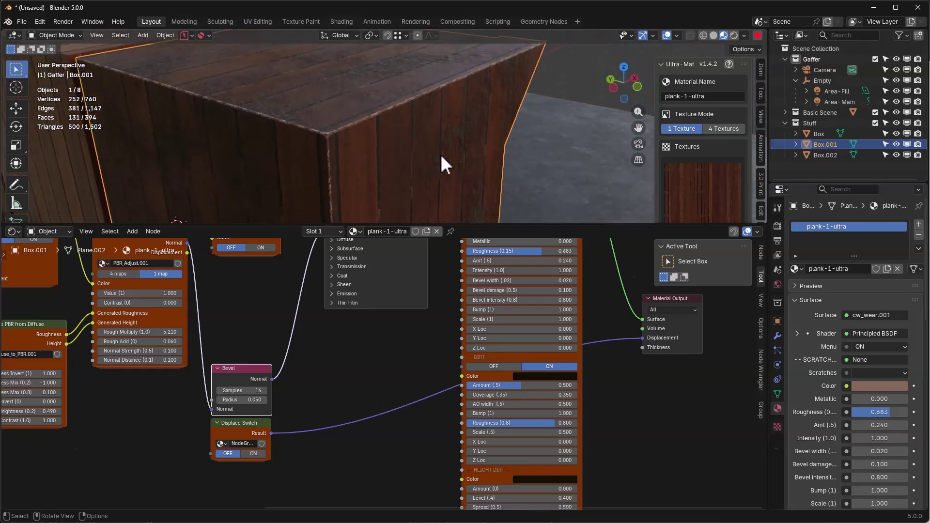
# Step: Set cw_wear.001's DIRT Amount to 0.275 and check the top corner and recessed interior of Box.001
pyautogui.moveTo(457, 118); pyautogui.dragTo(465, 146, button='middle')
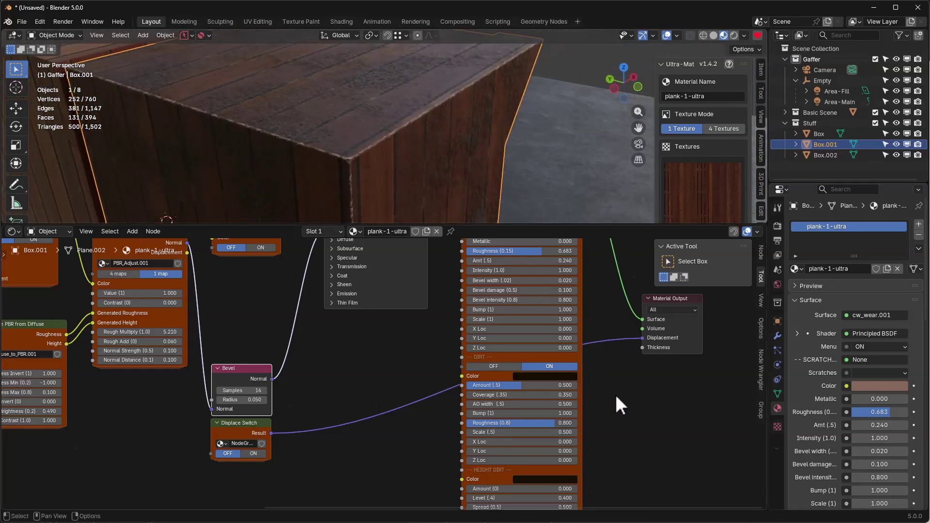
pyautogui.moveTo(511, 388)
pyautogui.mouseDown()
pyautogui.moveTo(472, 387)
pyautogui.moveTo(500, 386)
pyautogui.mouseUp()
pyautogui.moveTo(271, 146); pyautogui.dragTo(316, 129, button='middle')
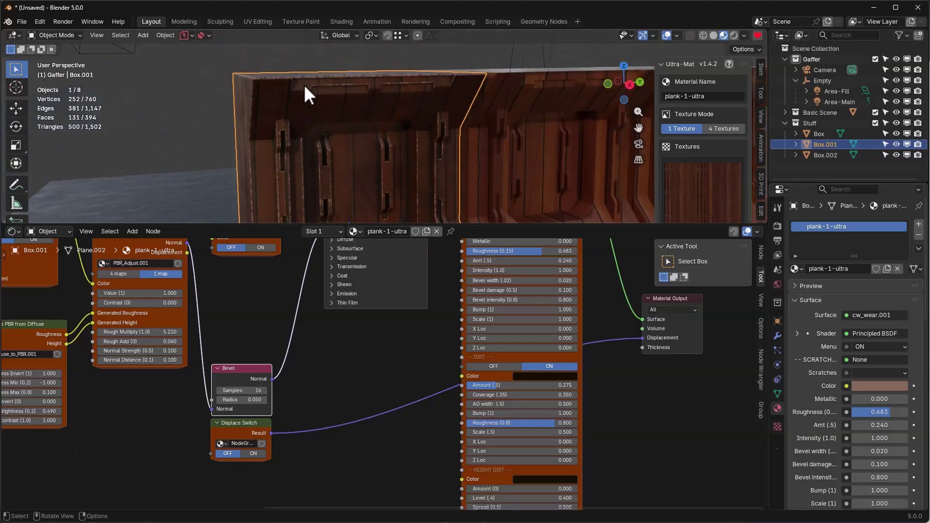
pyautogui.moveTo(305, 87); pyautogui.dragTo(365, 136, button='middle')
# Step: Preview cw_wear.001's HEIGHT DIRT in magenta on Box.001 with Amount 0.5, Level -0.1, Spread 0.73 and Falloff 3.47
pyautogui.moveTo(631, 438); pyautogui.dragTo(620, 360, button='middle')
pyautogui.moveTo(364, 146); pyautogui.dragTo(347, 129, button='middle')
pyautogui.scroll(-5, 348, 131)
pyautogui.scroll(1, 344, 176)
pyautogui.scroll(2, 345, 180)
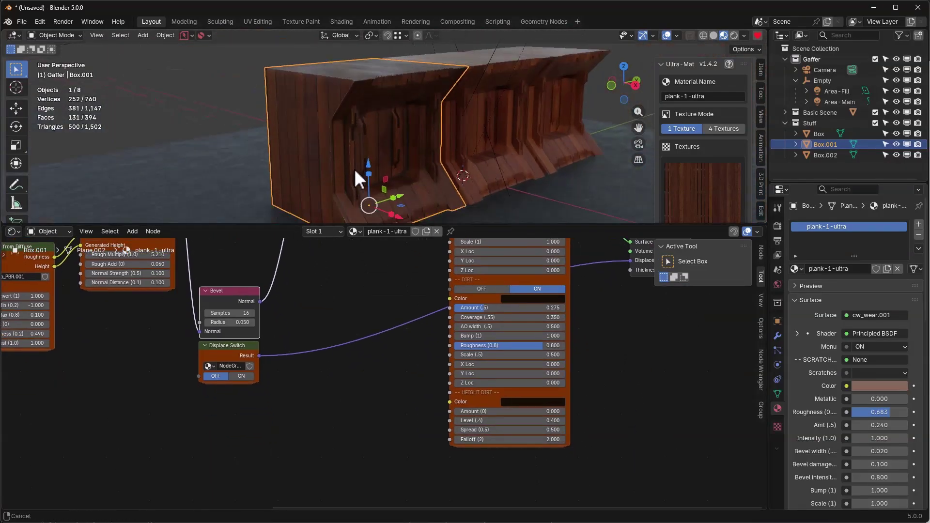
pyautogui.scroll(1, 498, 418)
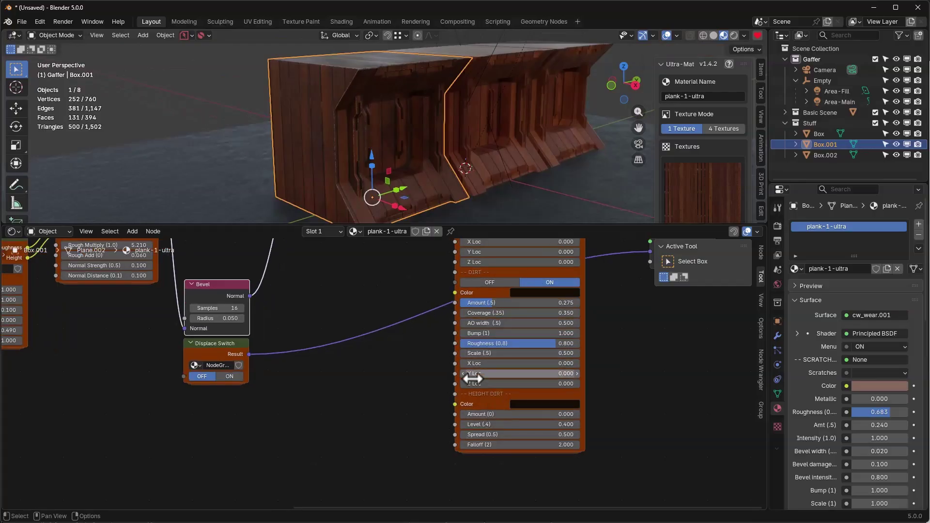
pyautogui.moveTo(479, 417); pyautogui.dragTo(480, 417)
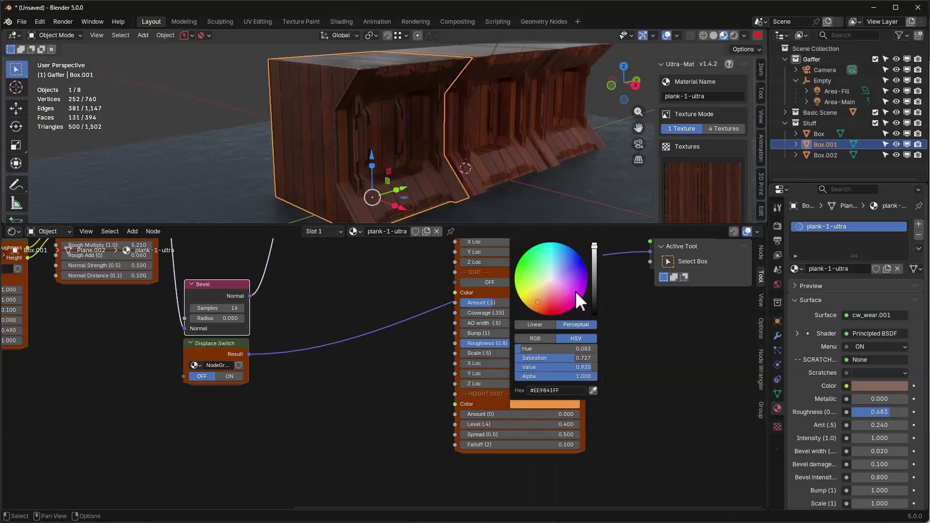
pyautogui.click(575, 292)
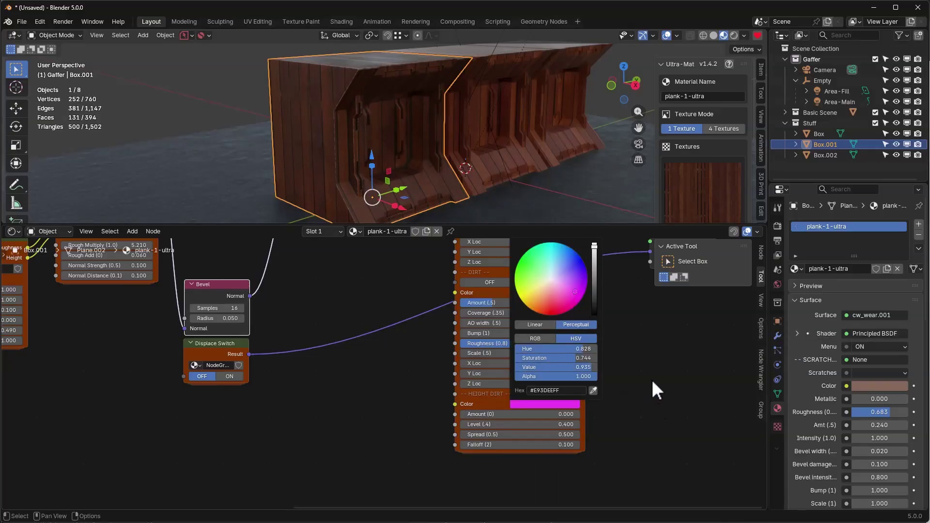
pyautogui.moveTo(482, 414); pyautogui.dragTo(514, 445)
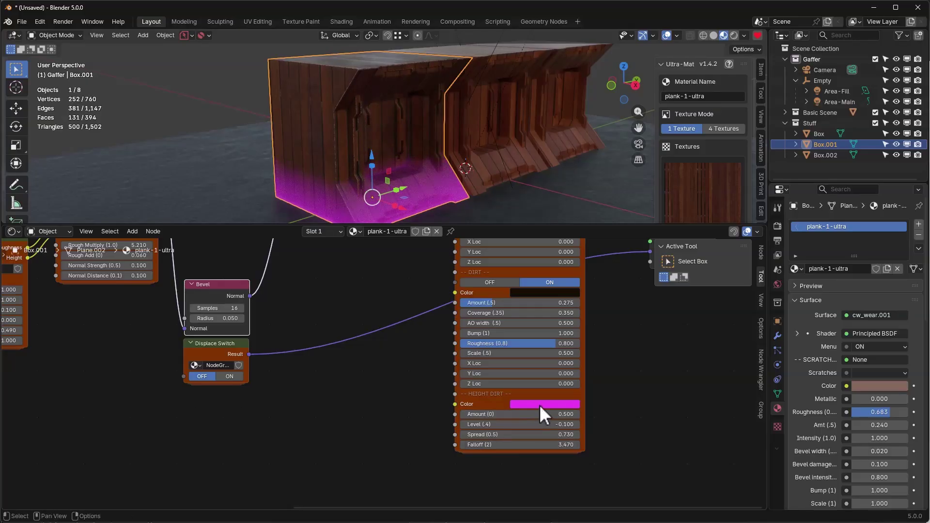
# Step: Sample the HEIGHT DIRT color from the dark recess of Box.001 and set Amount 1, Level -0.18, Spread 0.68 and Falloff 0.96
pyautogui.click(539, 405)
pyautogui.click(593, 391)
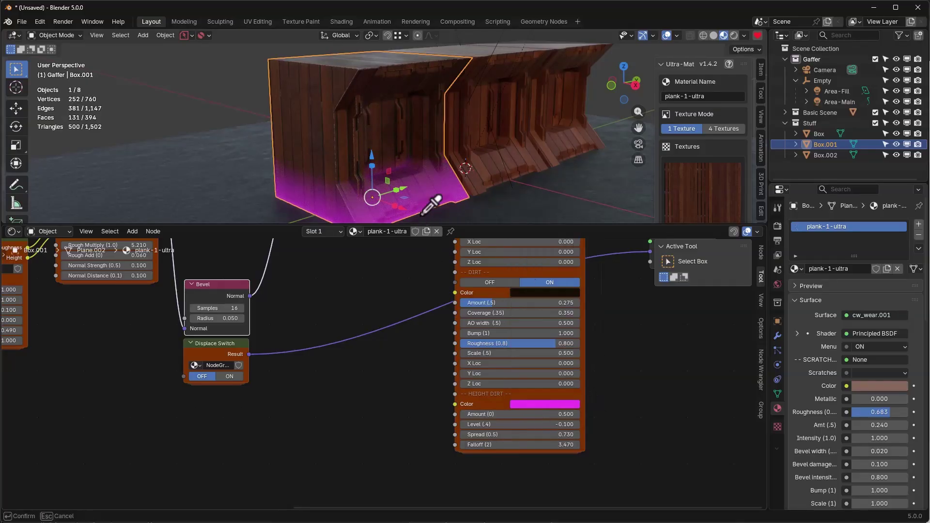
pyautogui.click(423, 91)
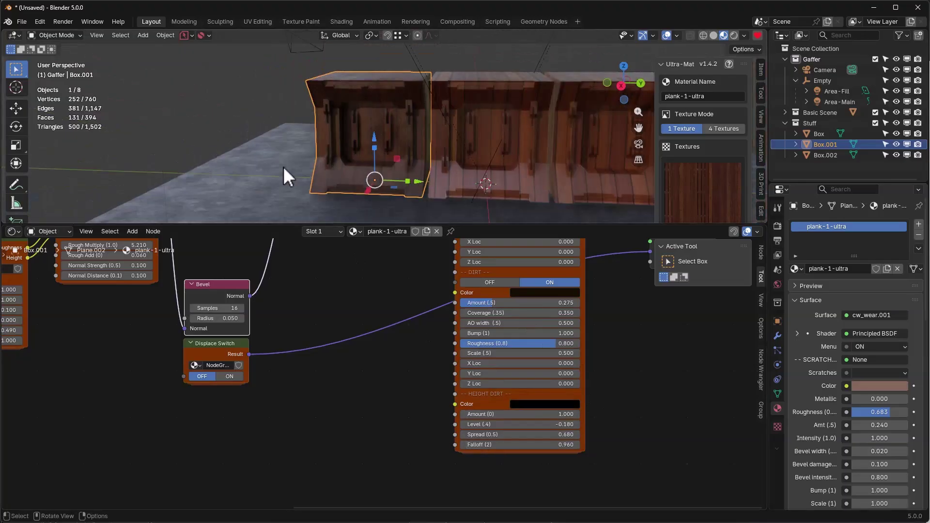
pyautogui.moveTo(283, 166); pyautogui.dragTo(340, 173, button='middle')
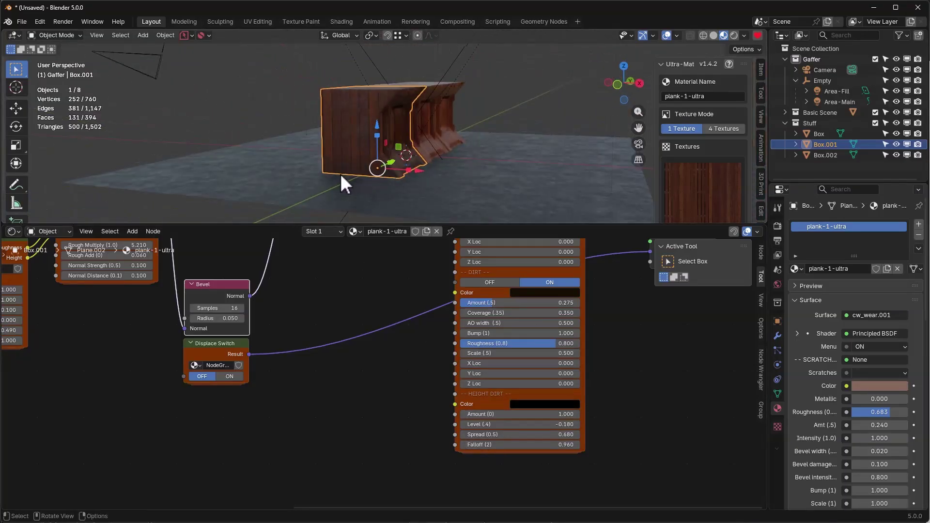
pyautogui.scroll(3, 342, 175)
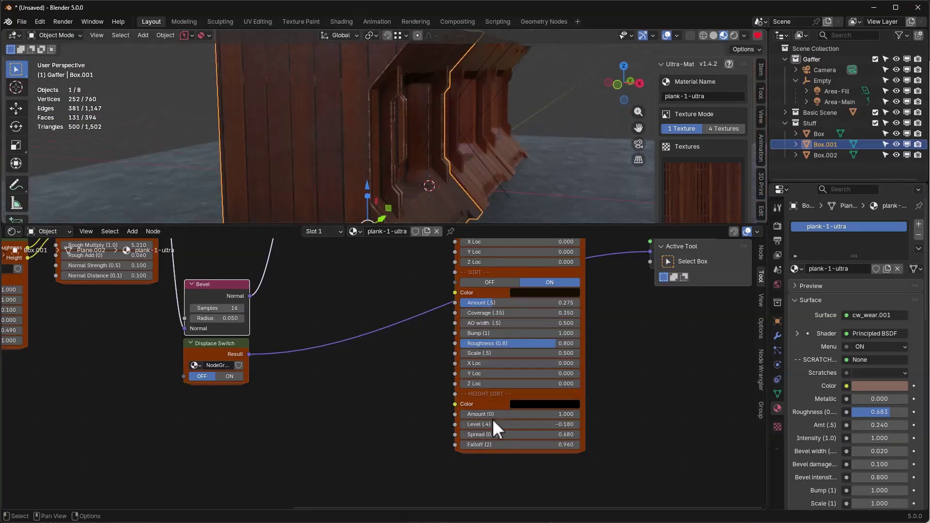
# Step: Set the HEIGHT DIRT Amount to 2 and Spread to 0.73, checking the lower part of Box.001
pyautogui.doubleClick(495, 414)
pyautogui.write('2')
pyautogui.press('Return')
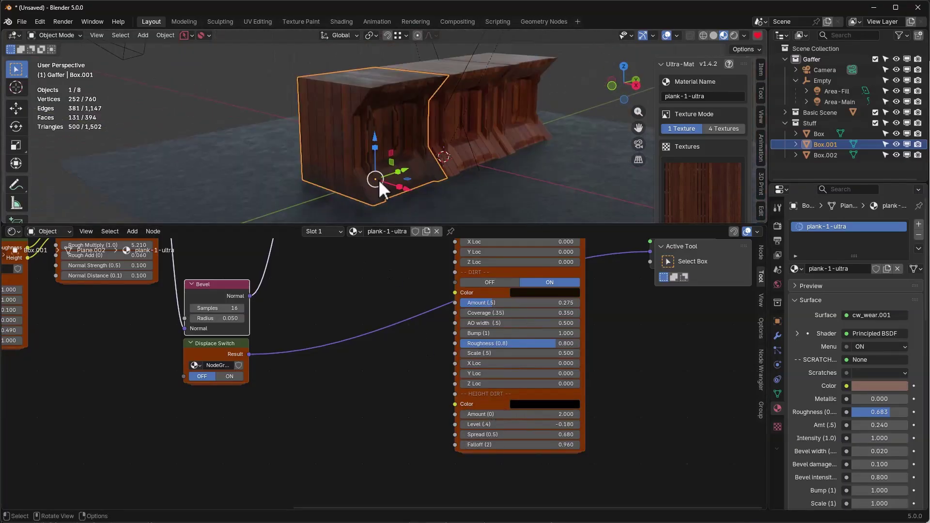
pyautogui.scroll(3, 384, 187)
pyautogui.moveTo(354, 178); pyautogui.dragTo(287, 177, button='middle')
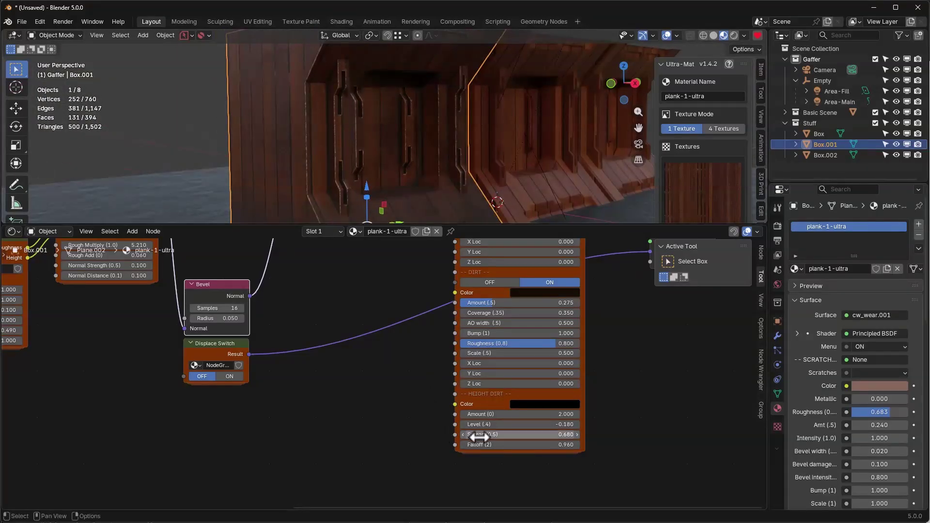
pyautogui.moveTo(504, 435); pyautogui.dragTo(504, 435)
pyautogui.moveTo(388, 209); pyautogui.dragTo(375, 189, button='middle')
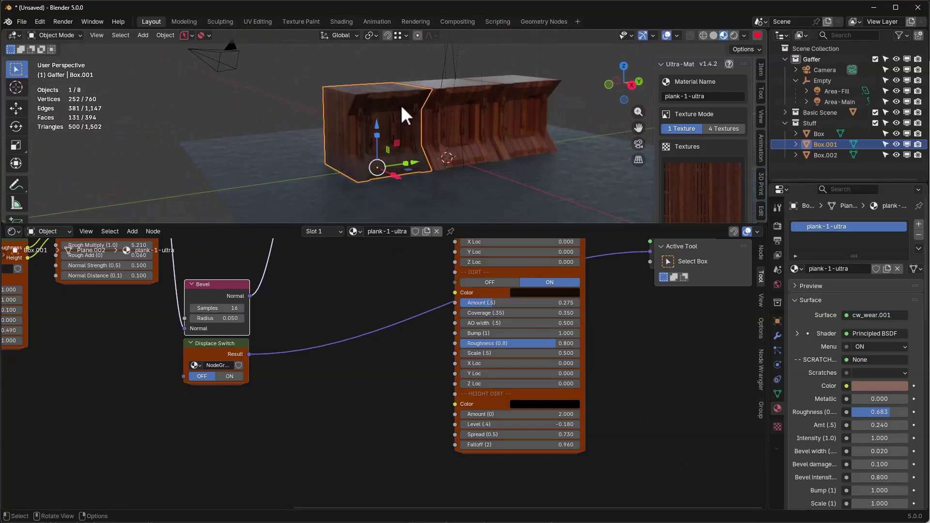
# Step: Enlarge the 3D viewport over the node editor and view all three boxes together from above
pyautogui.keyDown('shift'); pyautogui.moveTo(403, 116); pyautogui.dragTo(398, 289, button='middle'); pyautogui.keyUp('shift')
pyautogui.moveTo(541, 224); pyautogui.dragTo(538, 469)
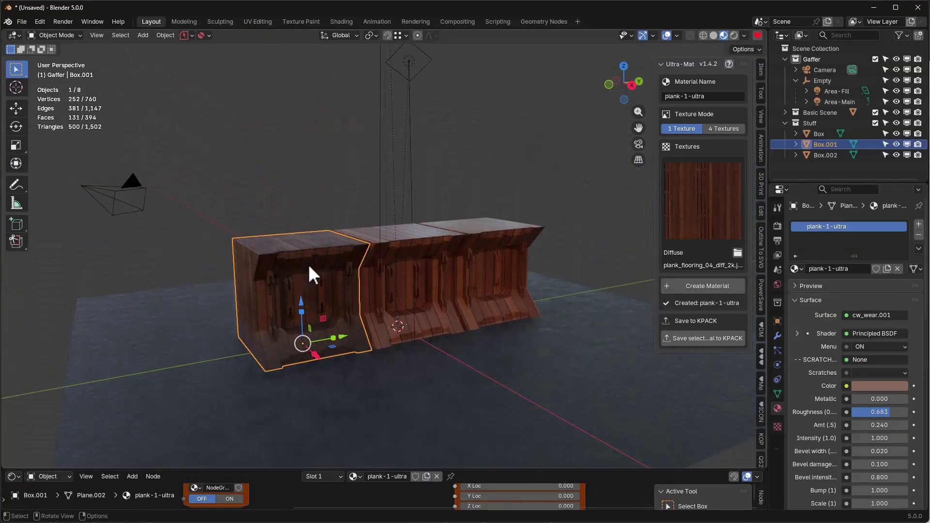
pyautogui.moveTo(355, 240); pyautogui.dragTo(325, 250, button='middle')
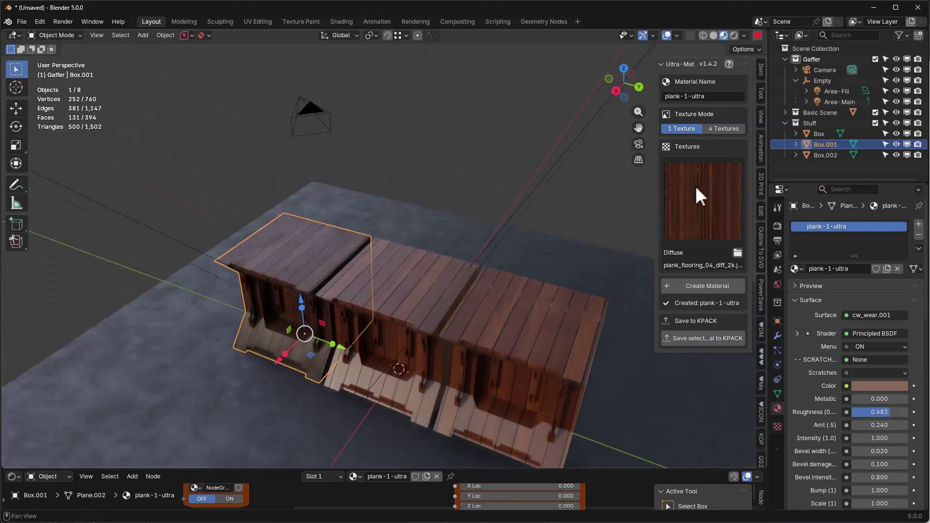
# Step: Save Box.001's plank-1-ultra and the middle box's plank-4-ultra materials to the KPACK with Ultra-Mat
pyautogui.click(757, 36)
pyautogui.click(714, 63)
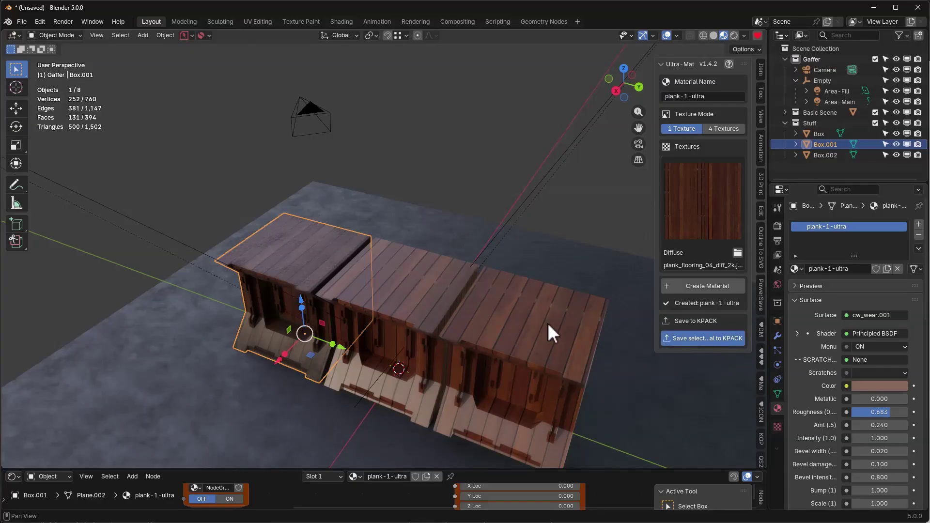
pyautogui.click(686, 339)
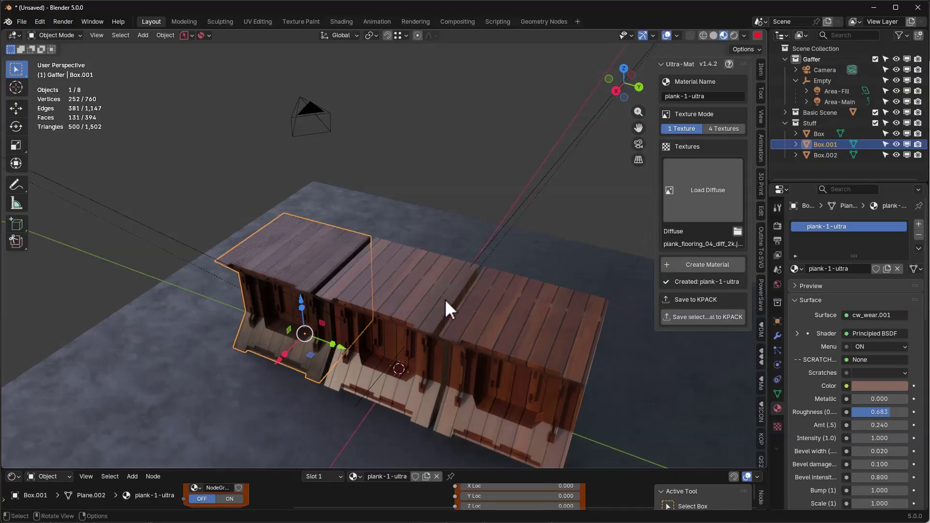
pyautogui.click(428, 301)
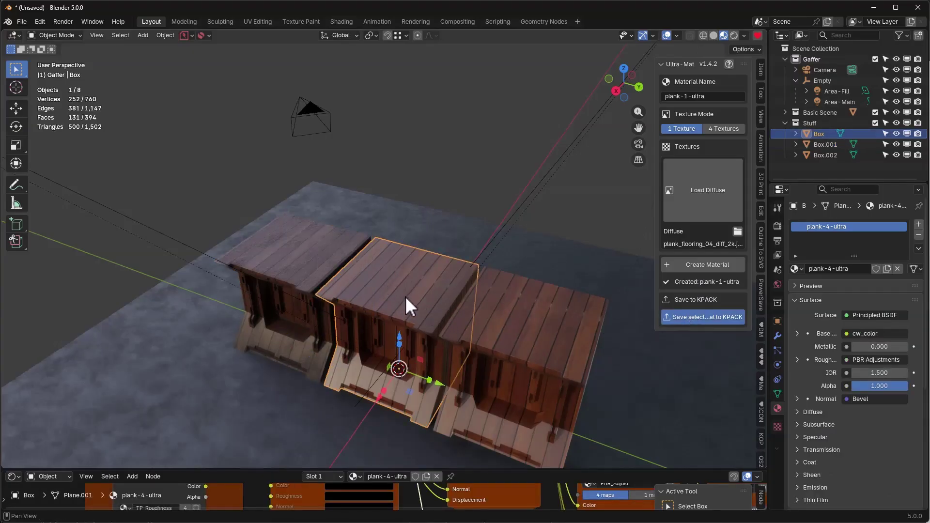
# Step: Switch to KIT OPS, browse the saved materials in the PBR-tests KPACK and open the KPACK directory
pyautogui.click(756, 34)
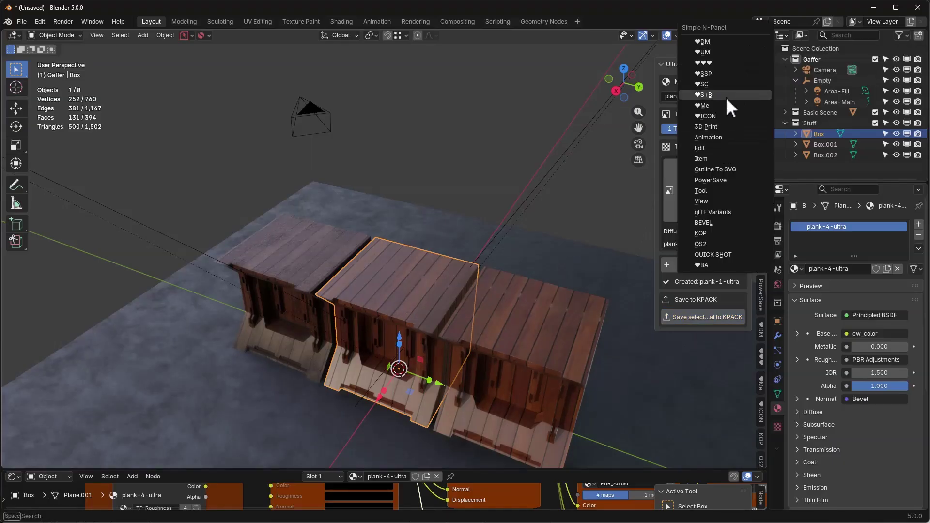
pyautogui.click(729, 65)
pyautogui.click(700, 206)
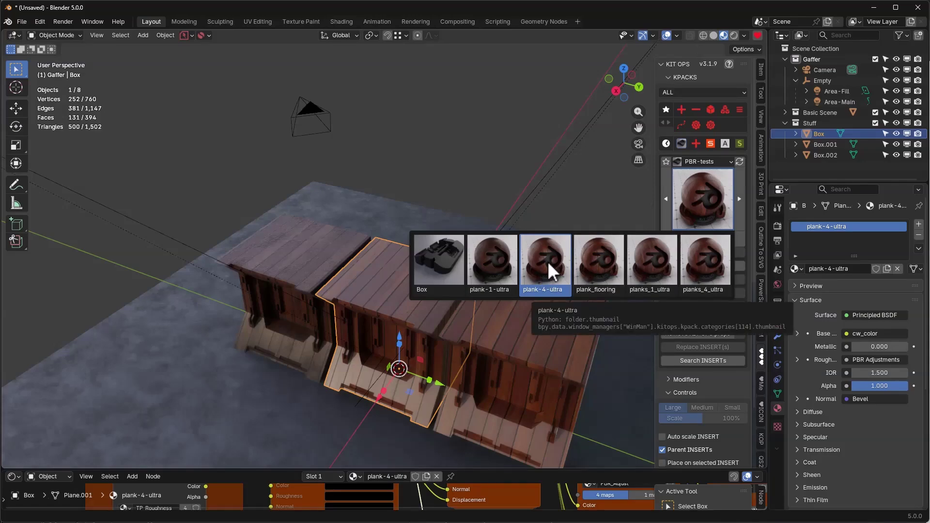
pyautogui.scroll(-3, 727, 284)
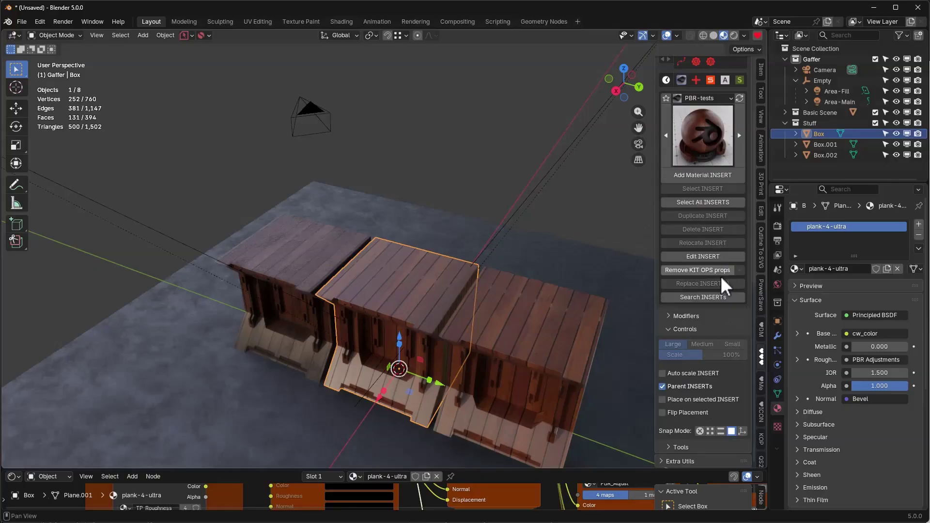
pyautogui.click(669, 447)
pyautogui.moveTo(667, 446); pyautogui.dragTo(696, 322, button='middle')
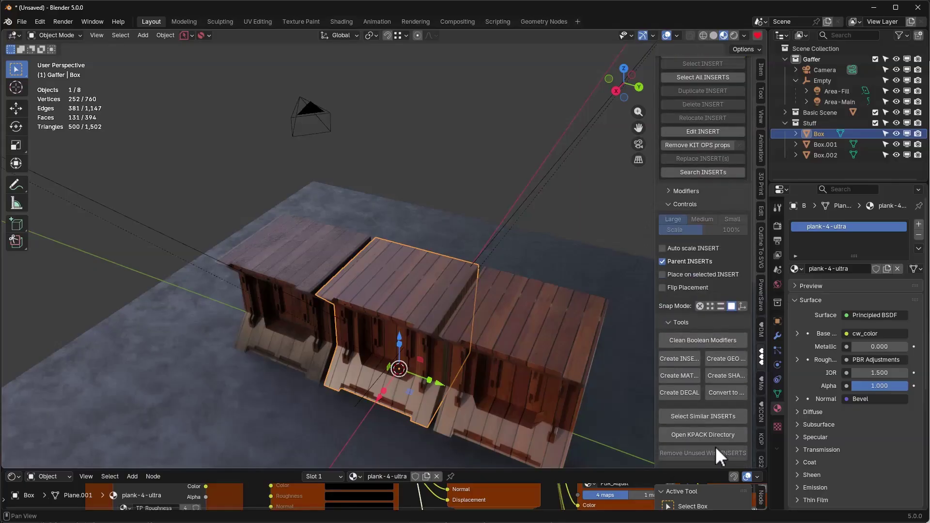
pyautogui.click(706, 435)
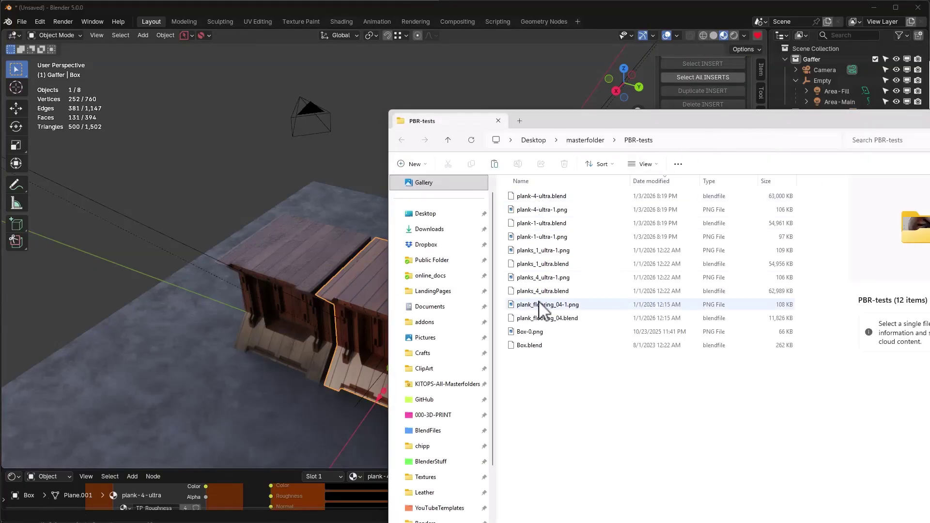
# Step: Delete the planks_1_ultra and planks_4_ultra .blend and .png files from the PBR-tests folder and return to Blender
pyautogui.moveTo(579, 249); pyautogui.dragTo(557, 293)
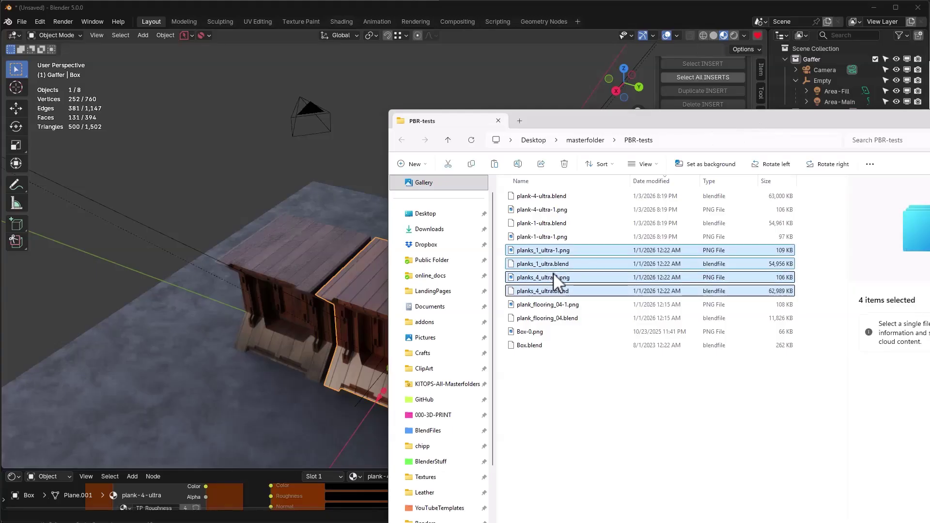
pyautogui.press('Delete')
pyautogui.click(757, 54)
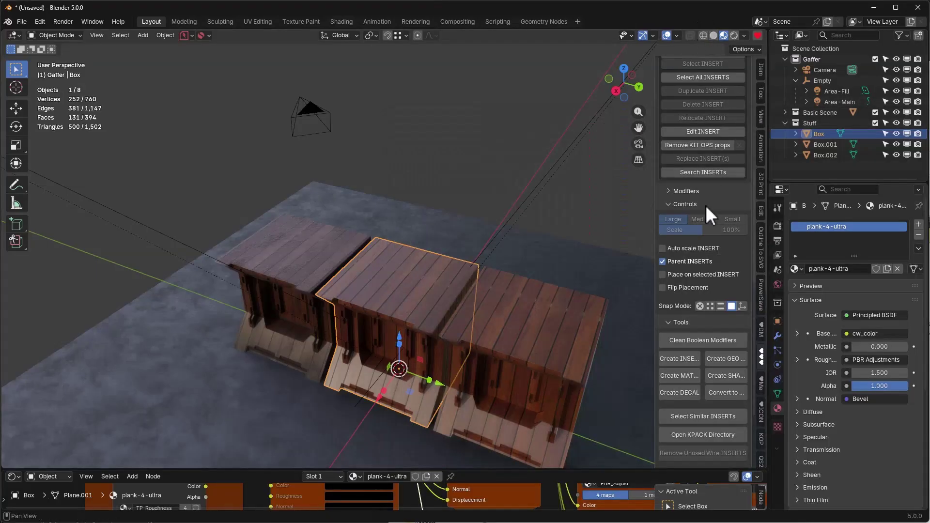
# Step: Refresh the PBR-tests KPACK in KIT OPS and browse its remaining material thumbnails
pyautogui.scroll(8, 710, 169)
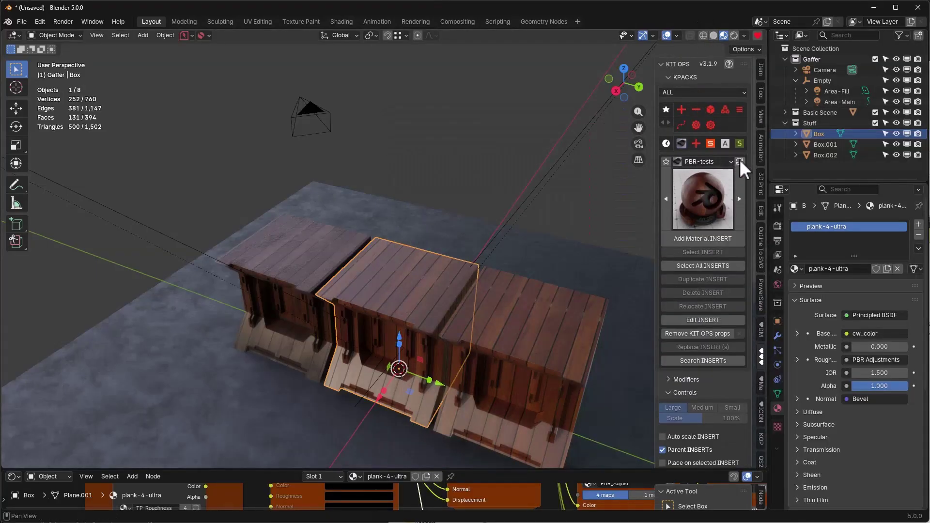
pyautogui.click(707, 211)
pyautogui.click(644, 260)
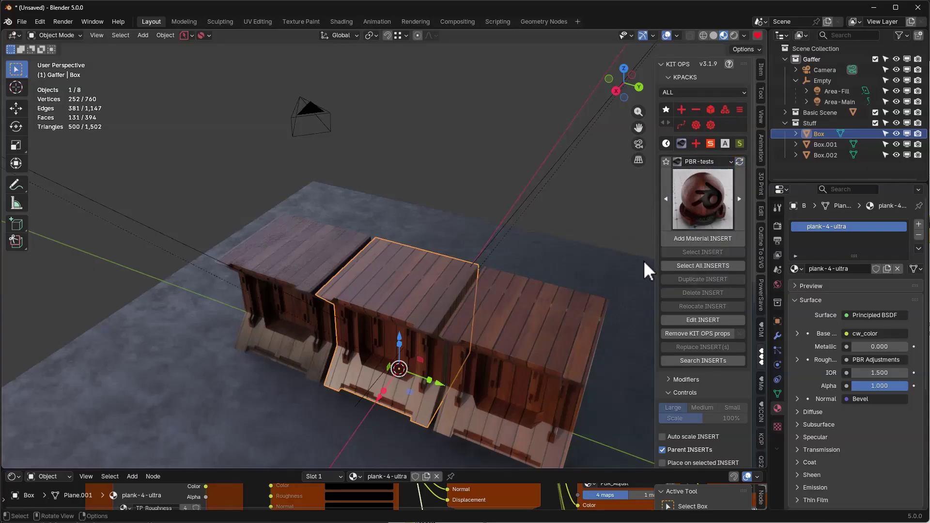
pyautogui.click(713, 208)
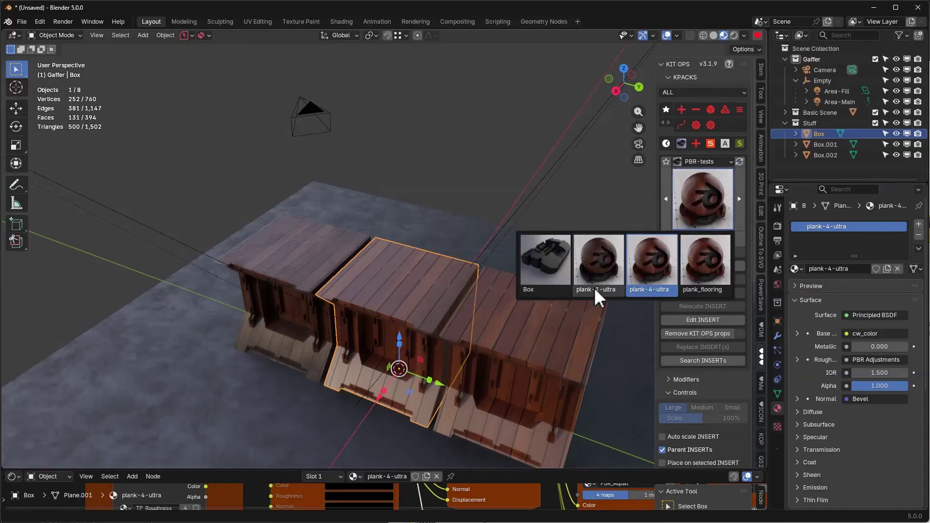
pyautogui.click(716, 290)
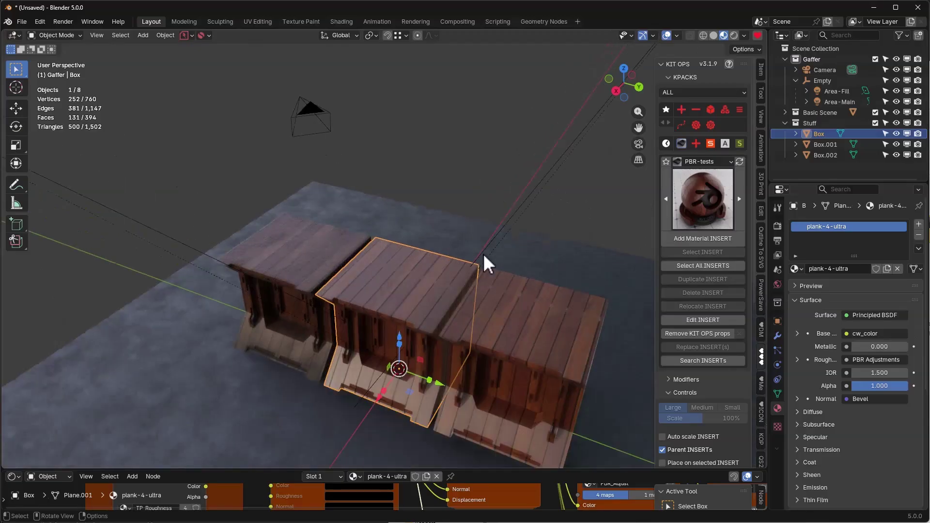
pyautogui.moveTo(484, 254); pyautogui.dragTo(650, 152, button='middle')
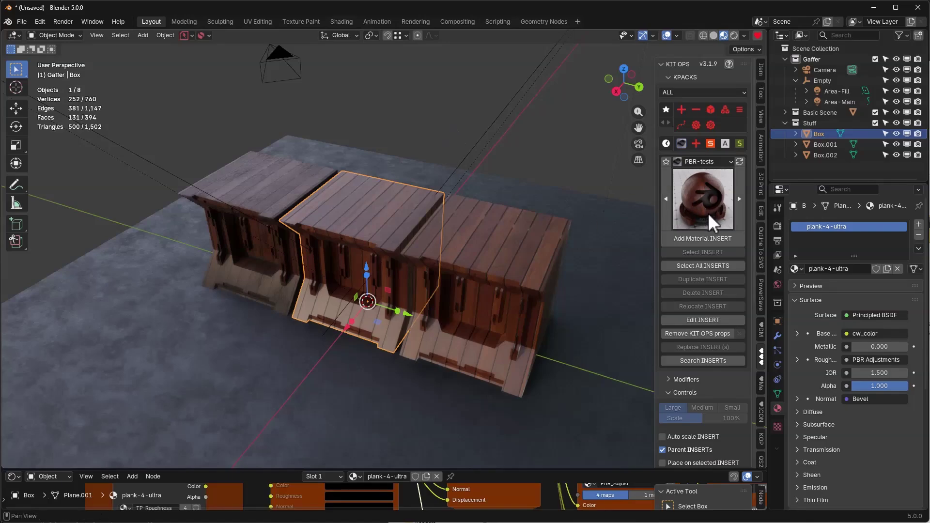
pyautogui.moveTo(485, 254); pyautogui.dragTo(575, 238, button='middle')
pyautogui.scroll(2, 474, 258)
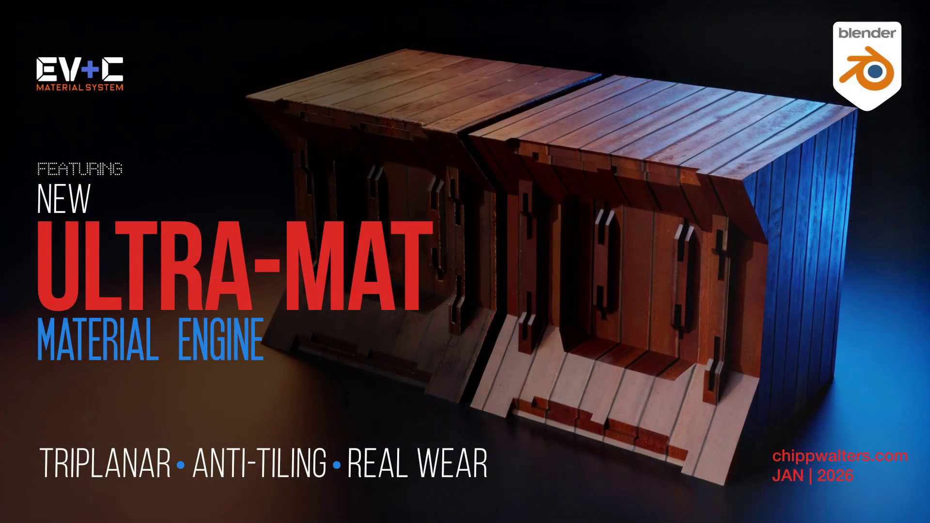